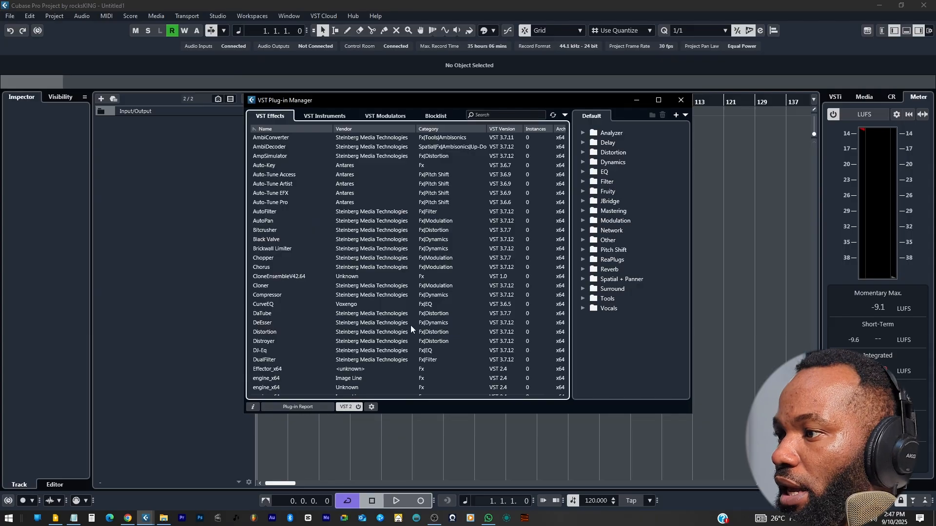
- Show the VST 2 plug-in path settings and look through the list of installed VST effects
{"action": "left_click", "coordinate": [371, 408]}
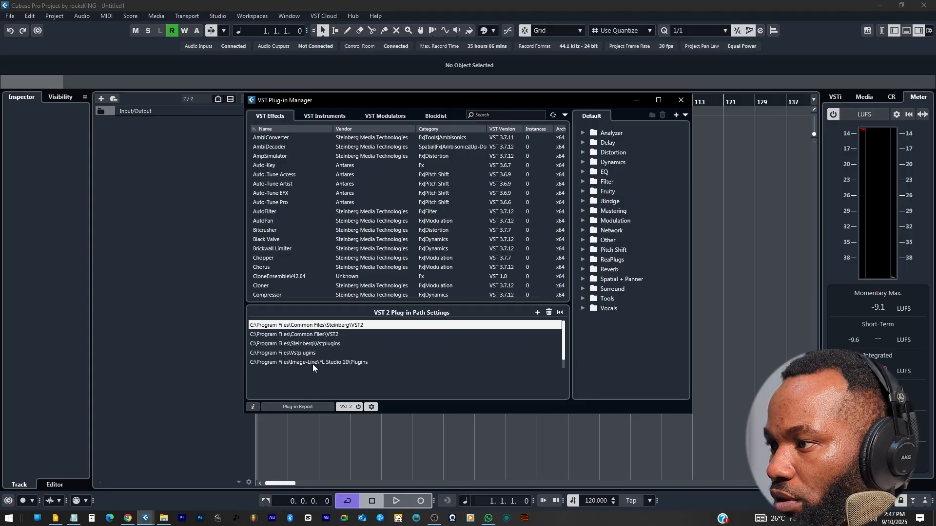
{"action": "scroll", "coordinate": [303, 207], "scroll_direction": "down", "scroll_amount": 20}
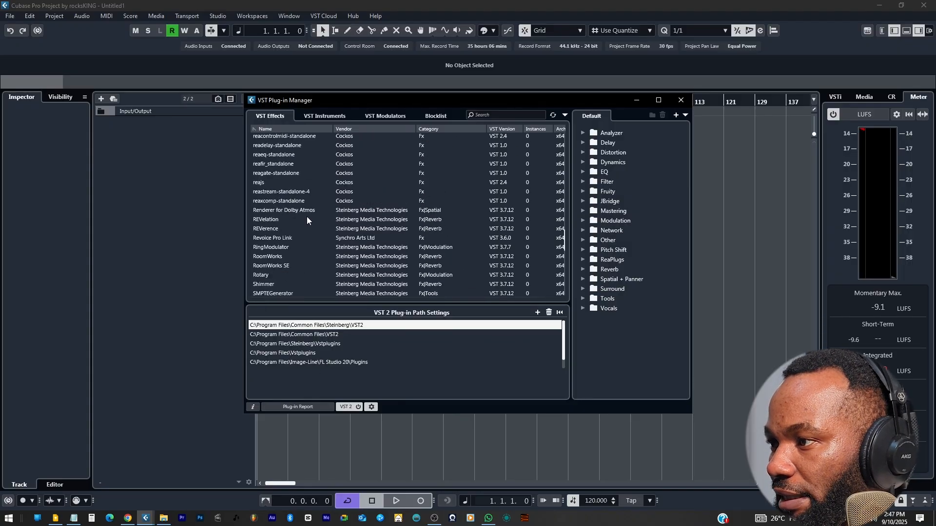
{"action": "scroll", "coordinate": [307, 212], "scroll_direction": "down", "scroll_amount": 15}
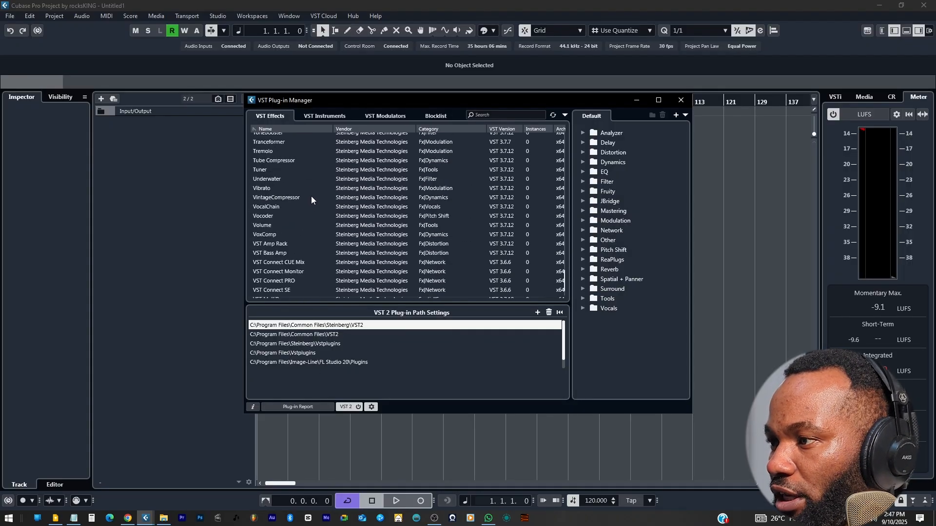
{"action": "scroll", "coordinate": [308, 219], "scroll_direction": "up", "scroll_amount": 18}
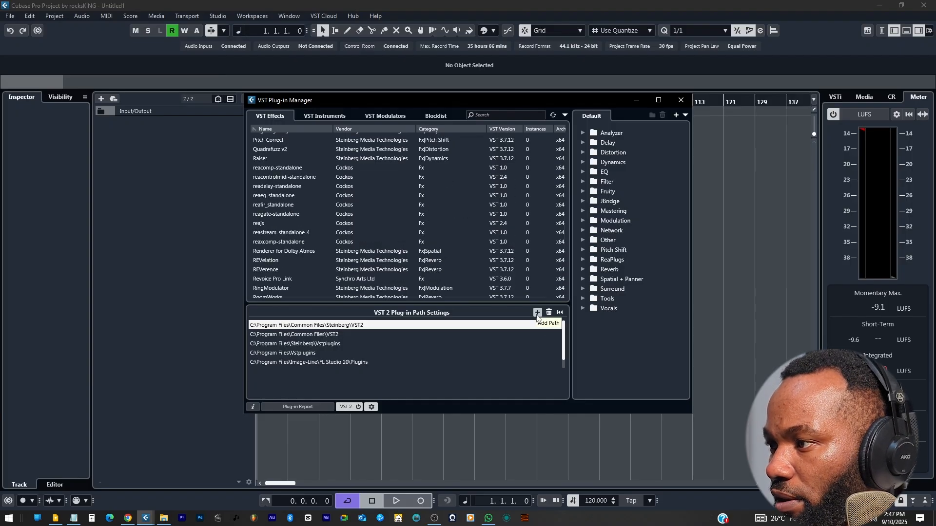
- Add the CHI ANYI DI NMA folder as a VST 2 plug-in path and rescan the plug-ins
{"action": "left_click", "coordinate": [537, 312]}
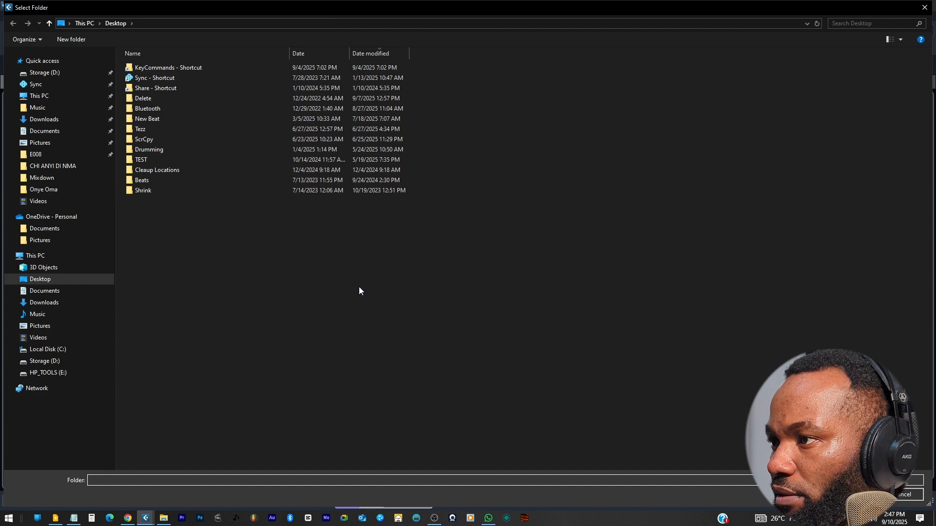
{"action": "left_click", "coordinate": [44, 120]}
{"action": "left_click", "coordinate": [41, 142]}
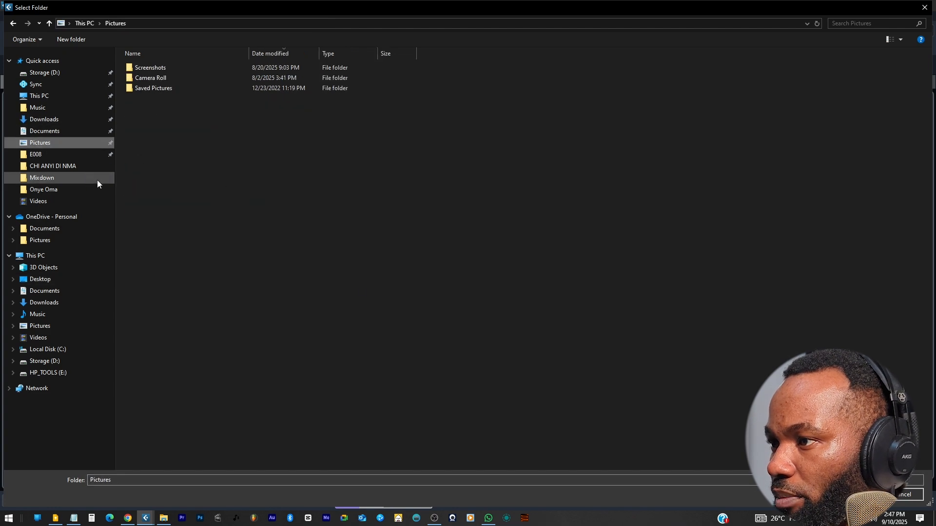
{"action": "left_click", "coordinate": [44, 167]}
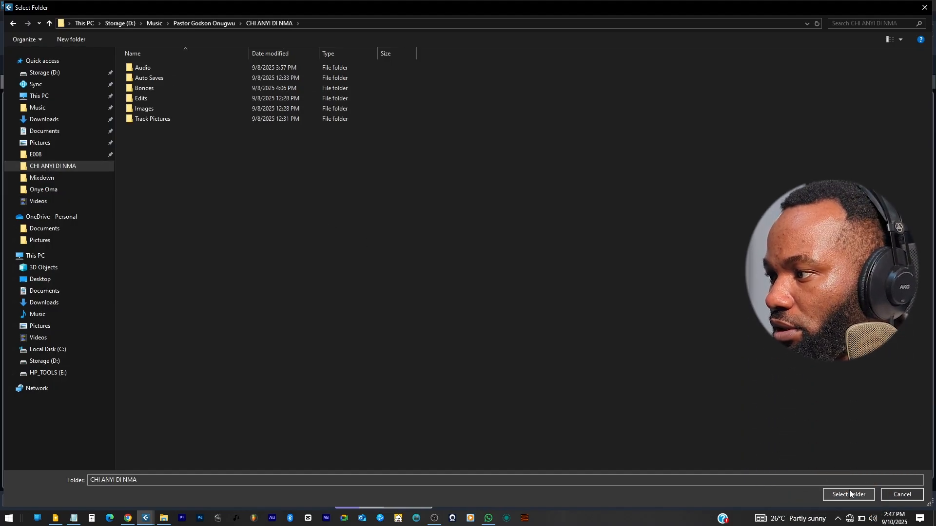
{"action": "left_click", "coordinate": [837, 496]}
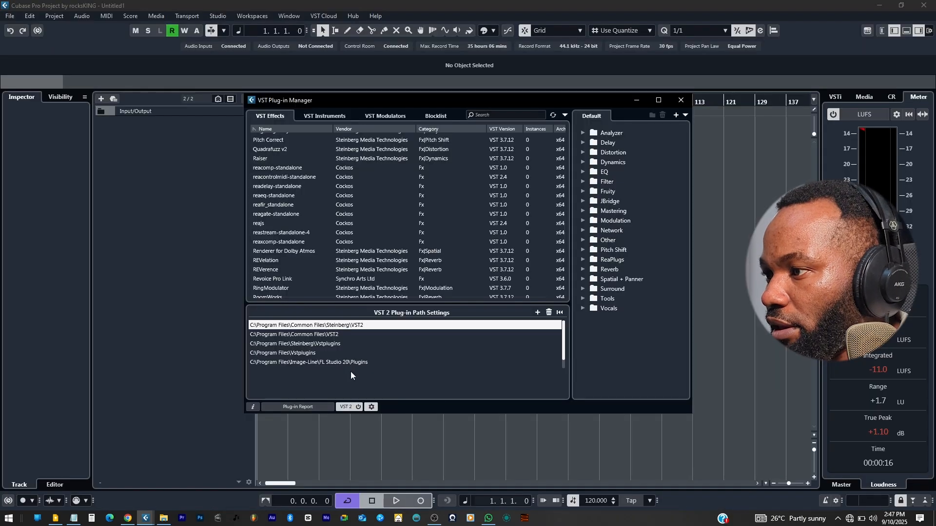
{"action": "left_click", "coordinate": [298, 368]}
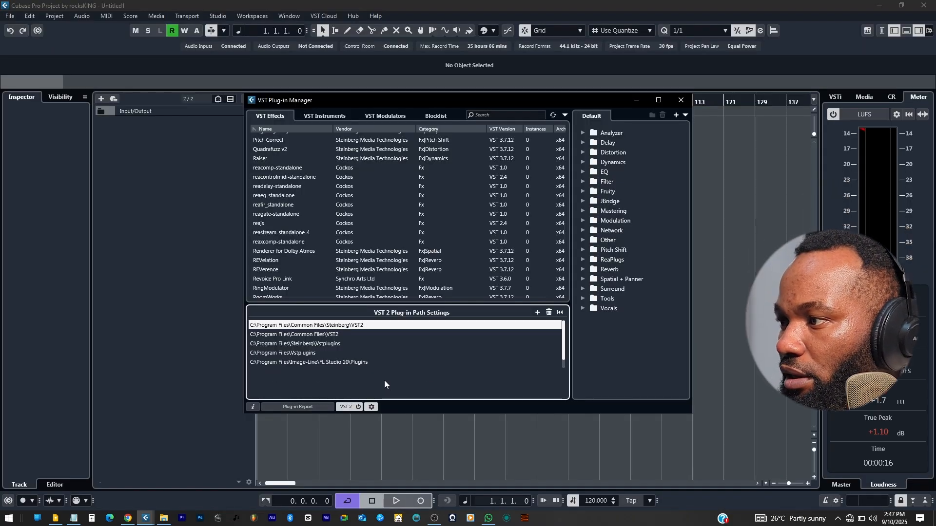
{"action": "left_click", "coordinate": [554, 117]}
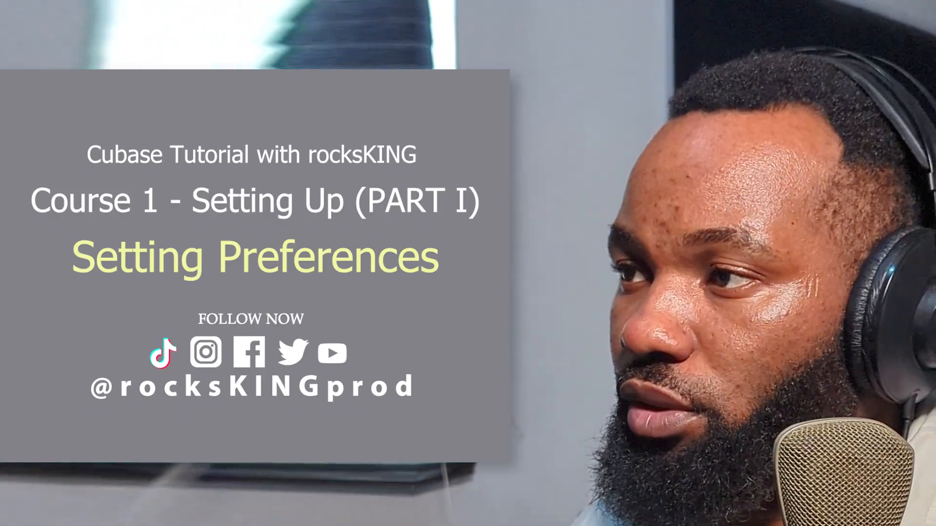
- Review the general Editing preferences and close the Preferences without changing anything
{"action": "left_click", "coordinate": [31, 16]}
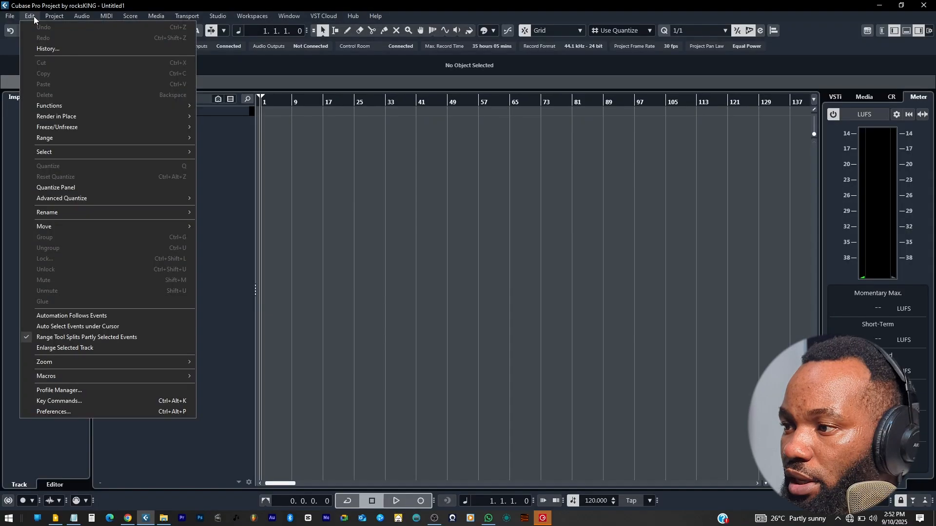
{"action": "left_click", "coordinate": [65, 412]}
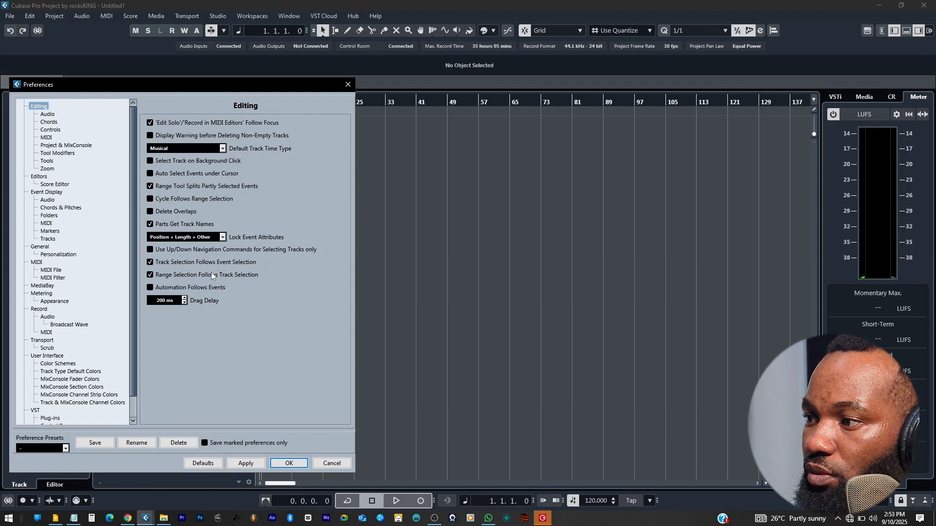
{"action": "left_click", "coordinate": [332, 463]}
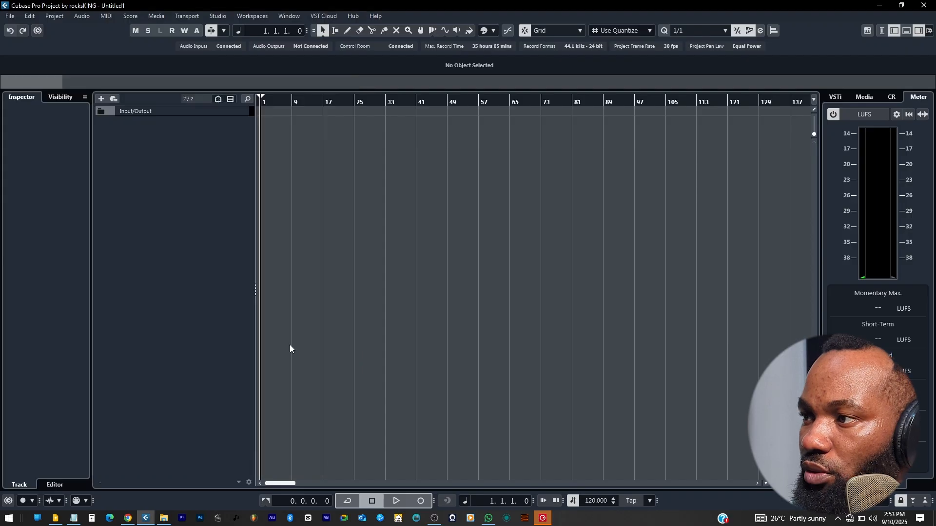
- Add five stereo audio tracks and draw an empty part on each one, spread between bars 8 and 49
{"action": "double_click", "coordinate": [205, 154]}
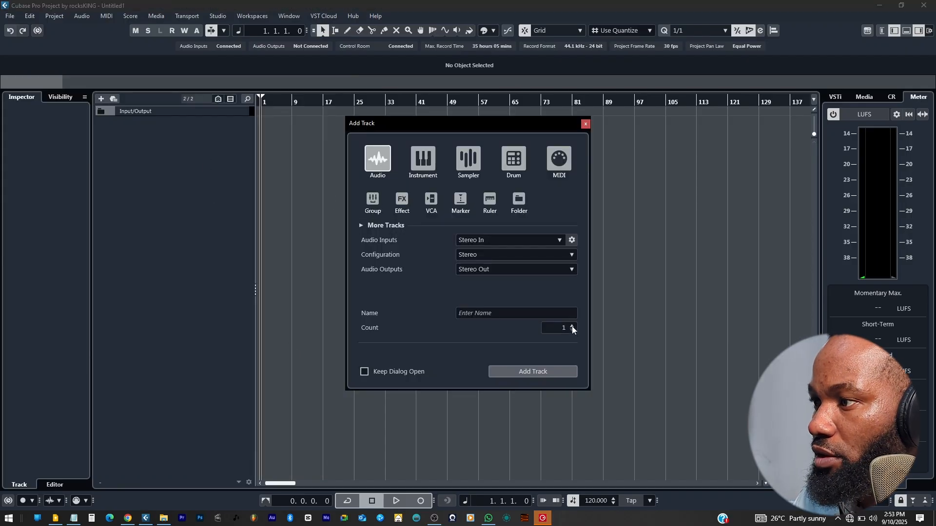
{"action": "left_click", "coordinate": [543, 373]}
{"action": "mouse_move", "coordinate": [287, 128]}
{"action": "left_mouse_down"}
{"action": "mouse_move", "coordinate": [365, 130]}
{"action": "mouse_move", "coordinate": [423, 146]}
{"action": "left_mouse_up"}
{"action": "left_click_drag", "start_coordinate": [370, 171], "coordinate": [447, 175]}
{"action": "mouse_move", "coordinate": [328, 194]}
{"action": "left_mouse_down"}
{"action": "mouse_move", "coordinate": [359, 195]}
{"action": "mouse_move", "coordinate": [412, 219]}
{"action": "left_mouse_up"}
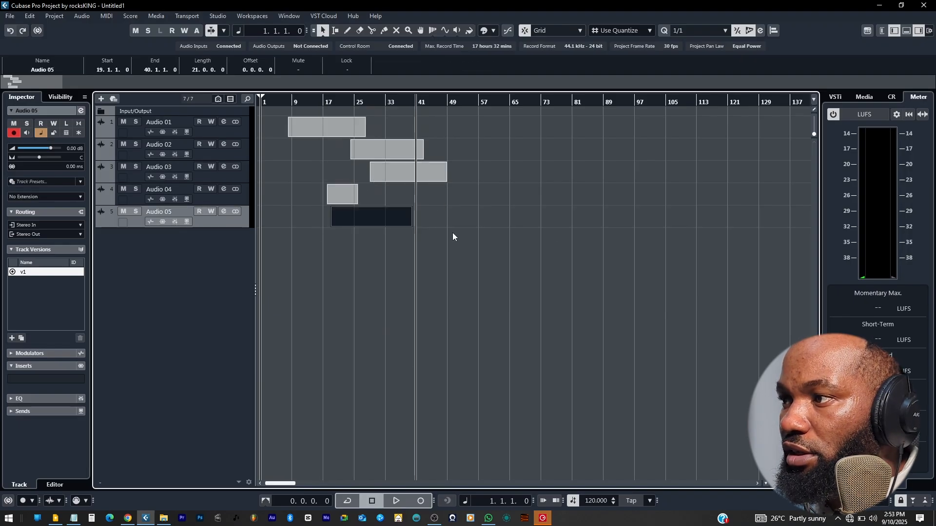
{"action": "left_click", "coordinate": [503, 317]}
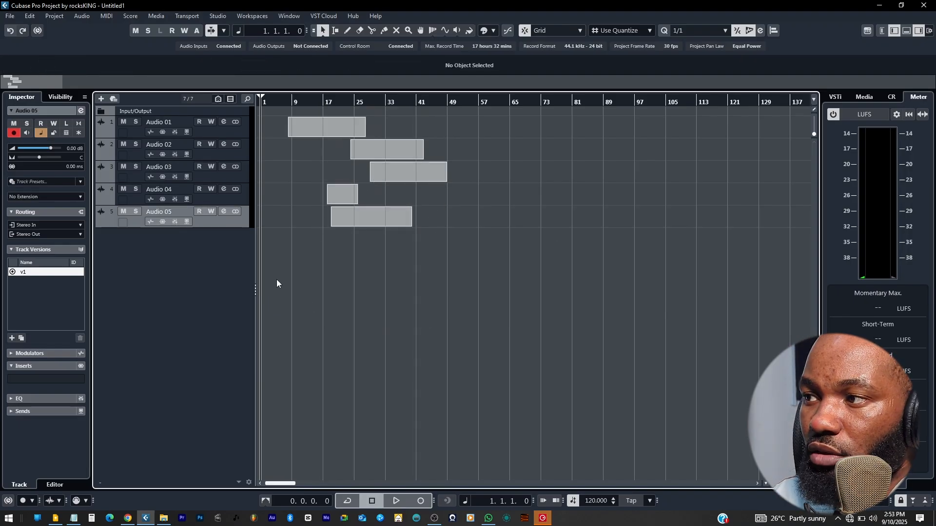
- Test how track selection follows the Audio 01 part, all five parts and the Audio 03 part, and view Audio 03's channel settings
{"action": "left_click", "coordinate": [326, 130]}
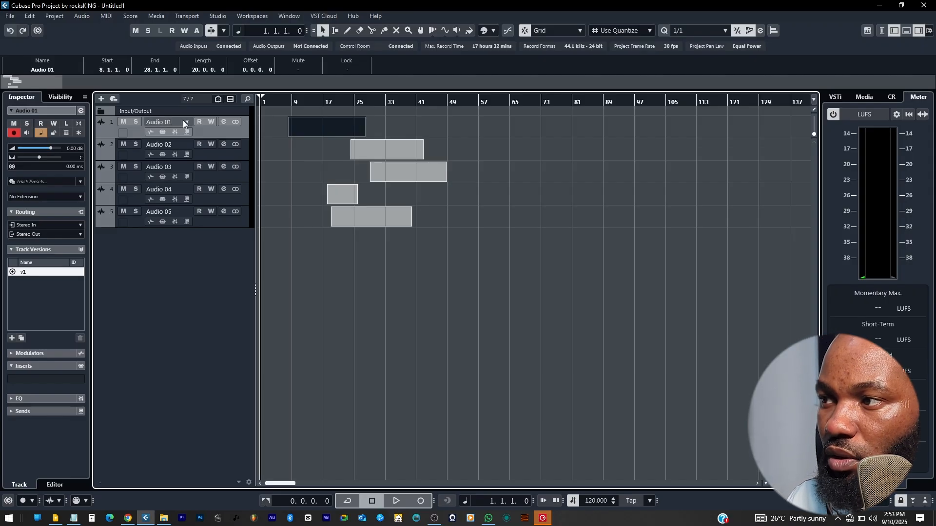
{"action": "left_click", "coordinate": [397, 178]}
{"action": "left_click_drag", "start_coordinate": [337, 273], "coordinate": [455, 105]}
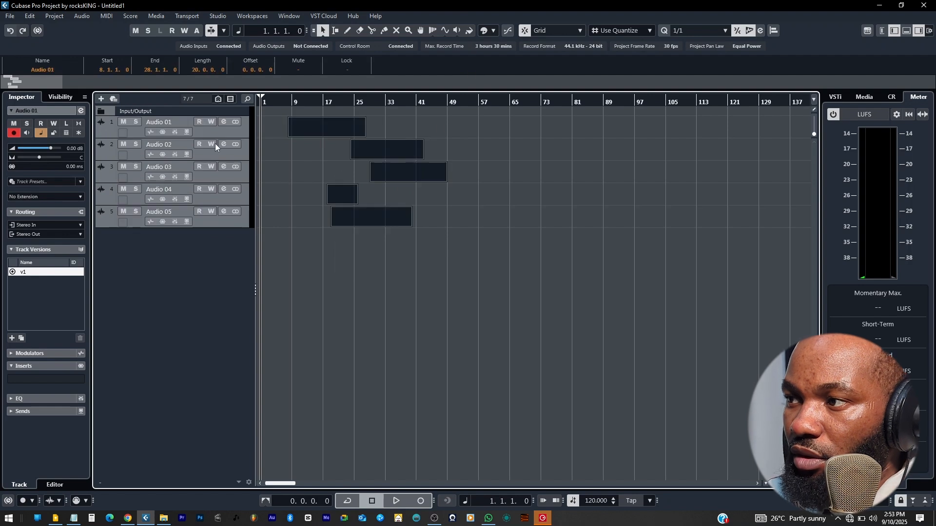
{"action": "left_click", "coordinate": [362, 303]}
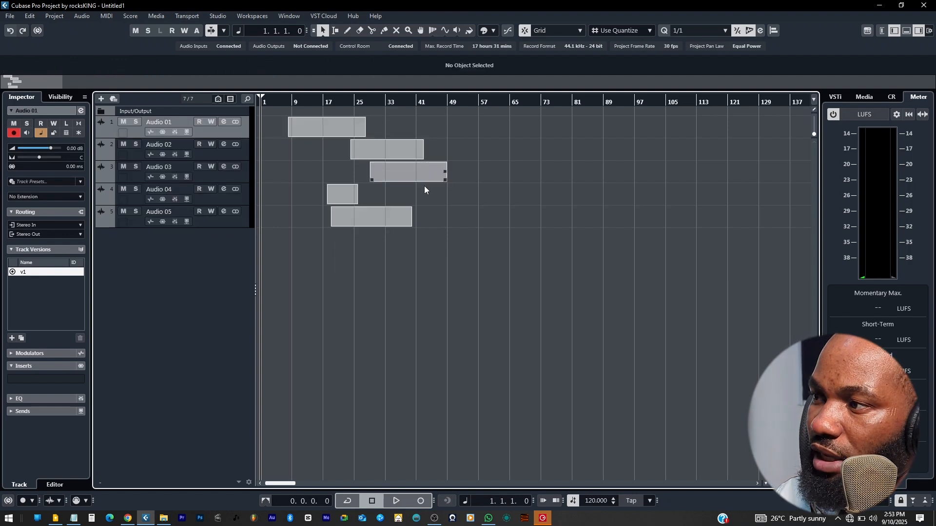
{"action": "left_click", "coordinate": [398, 175]}
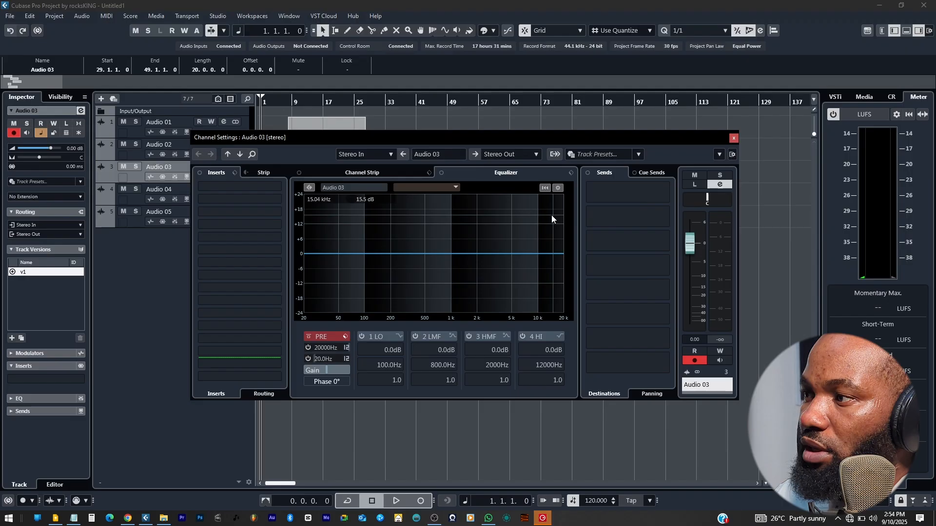
{"action": "key", "text": "Escape"}
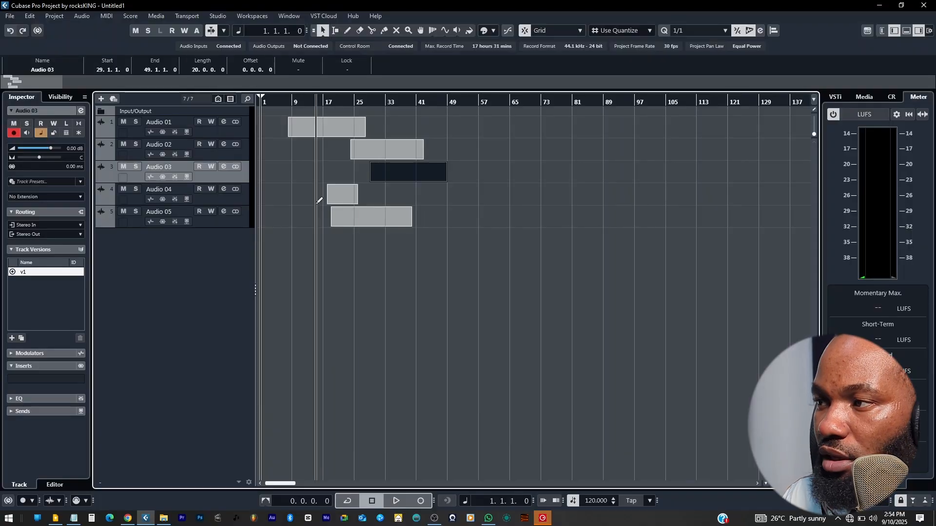
- Reopen the Preferences at the Editing-Audio page and move the window to compare it with the project
{"action": "key", "text": "alt+p"}
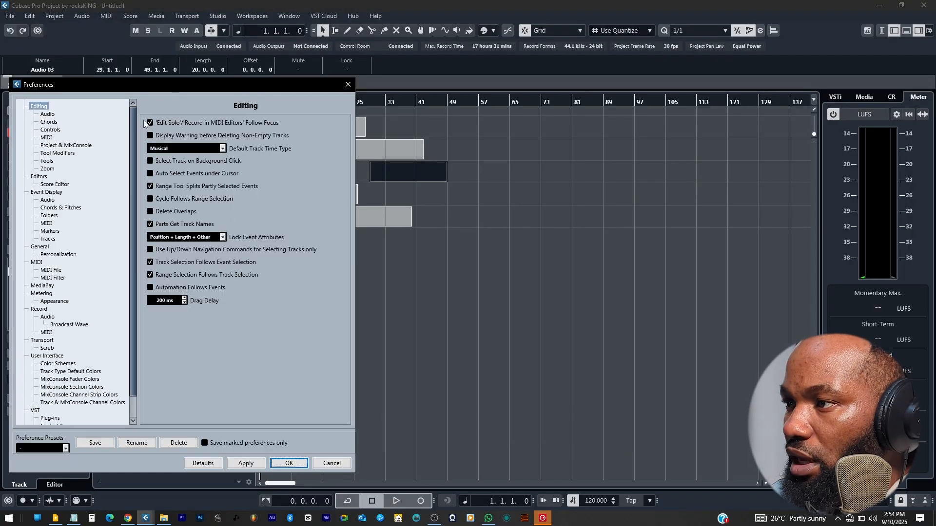
{"action": "left_click", "coordinate": [48, 114]}
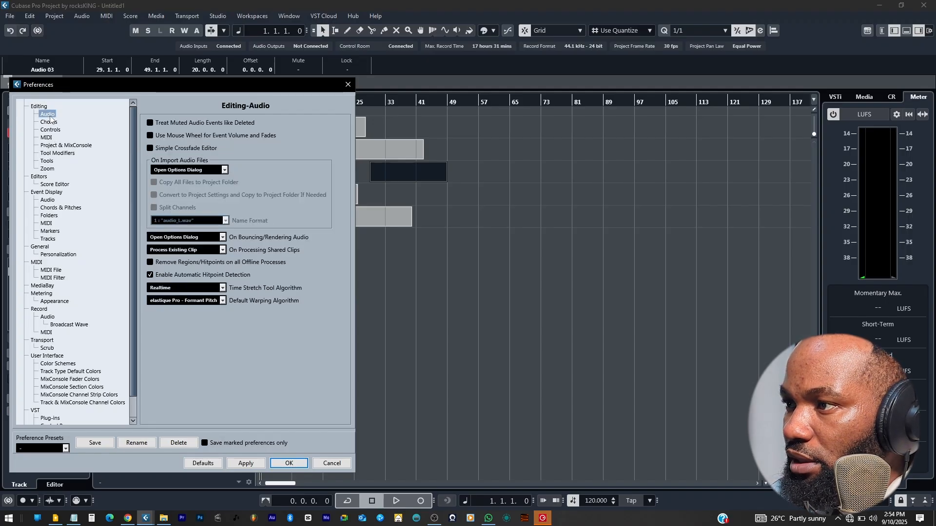
{"action": "left_click_drag", "start_coordinate": [164, 86], "coordinate": [558, 88]}
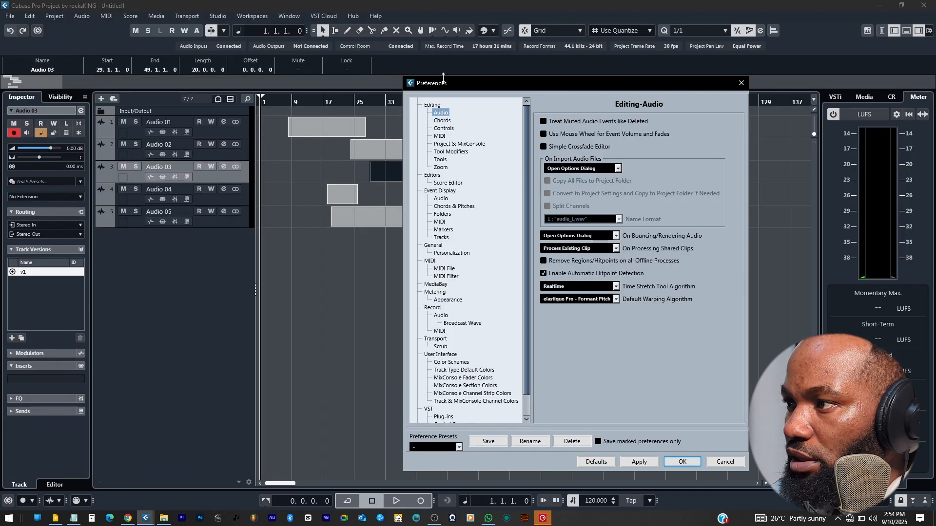
{"action": "left_click_drag", "start_coordinate": [451, 90], "coordinate": [148, 76]}
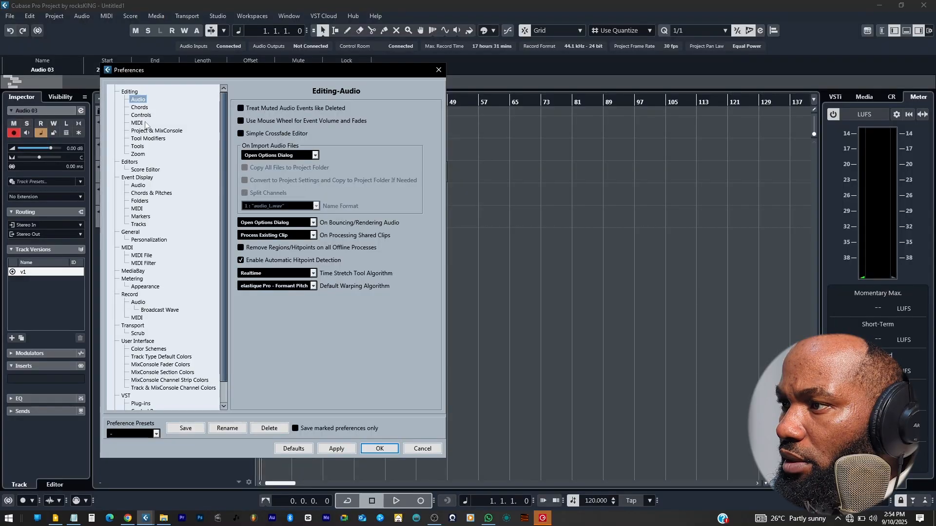
- Review the tool modifier assignments for the Drag & Drop, Draw, Glue, Select and Time Warp categories
{"action": "left_click", "coordinate": [144, 140]}
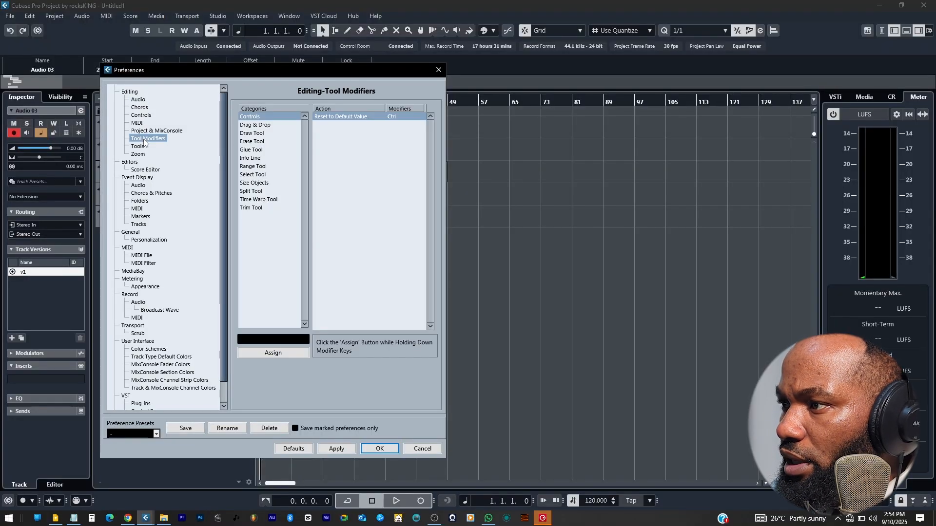
{"action": "left_click", "coordinate": [255, 125]}
{"action": "left_click", "coordinate": [258, 135]}
{"action": "left_click", "coordinate": [259, 151]}
{"action": "left_click", "coordinate": [259, 175]}
{"action": "left_click", "coordinate": [259, 200]}
{"action": "left_click", "coordinate": [260, 175]}
{"action": "left_click", "coordinate": [329, 126]}
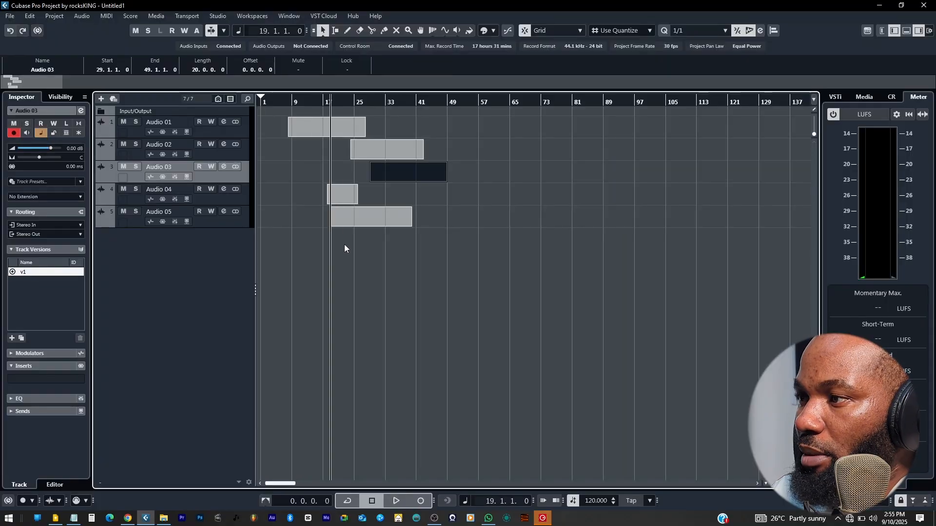
- Play the project from bar 19 and relocate playback to bar 10 on the ruler
{"action": "scroll", "coordinate": [329, 235], "scroll_direction": "up", "scroll_amount": 1}
{"action": "scroll", "coordinate": [341, 239], "scroll_direction": "down", "scroll_amount": 2}
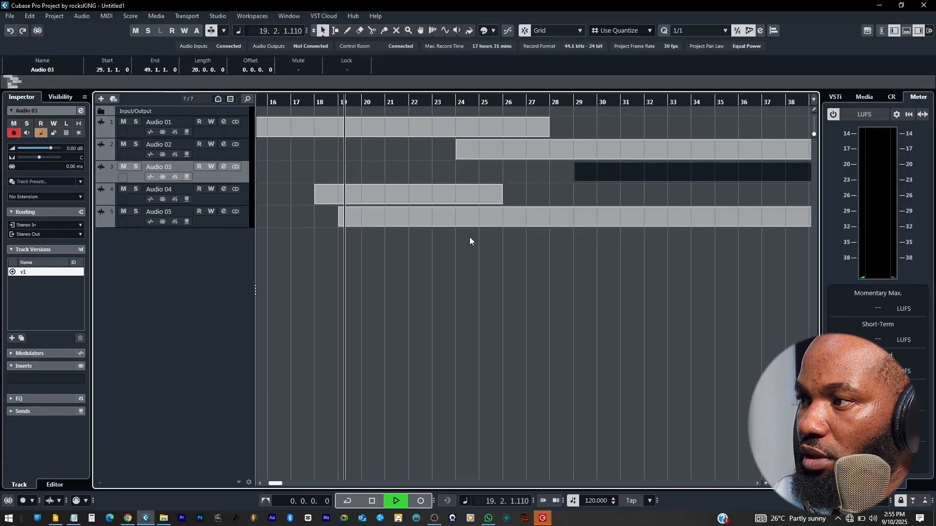
{"action": "scroll", "coordinate": [469, 237], "scroll_direction": "left", "scroll_amount": 3}
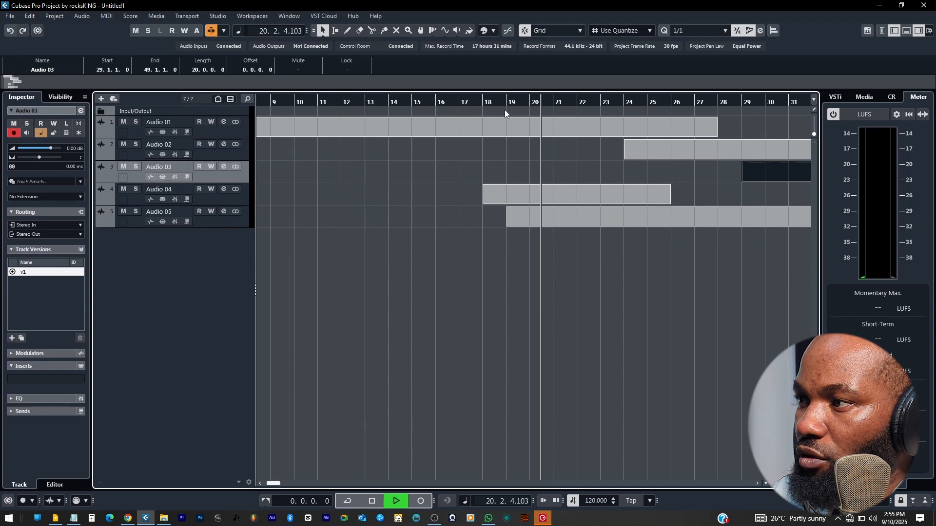
{"action": "left_click", "coordinate": [285, 104]}
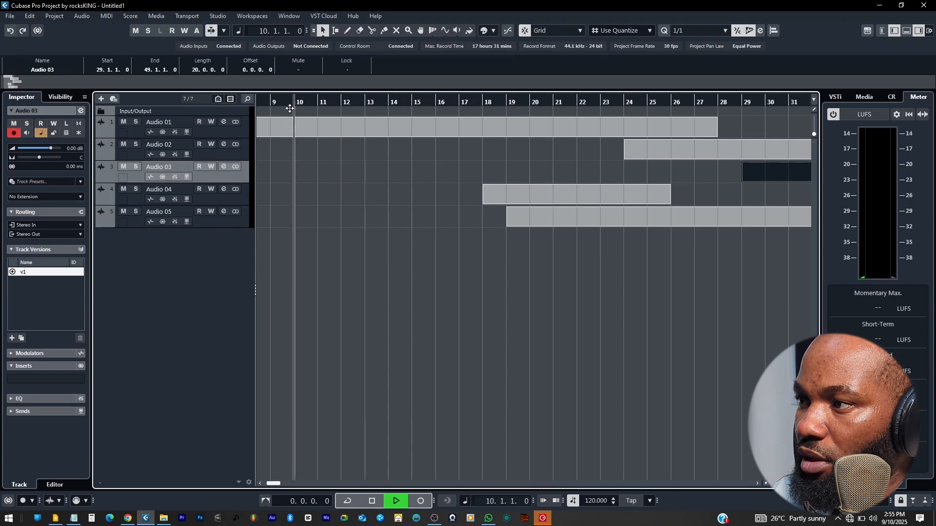
- Set the locator range from bar 11 to bar 16 and relocate playback inside and beyond that range
{"action": "mouse_move", "coordinate": [410, 100]}
{"action": "left_mouse_down"}
{"action": "mouse_move", "coordinate": [505, 106]}
{"action": "mouse_move", "coordinate": [361, 108]}
{"action": "mouse_move", "coordinate": [537, 91]}
{"action": "mouse_move", "coordinate": [357, 99]}
{"action": "left_mouse_up"}
{"action": "left_click", "coordinate": [362, 104]}
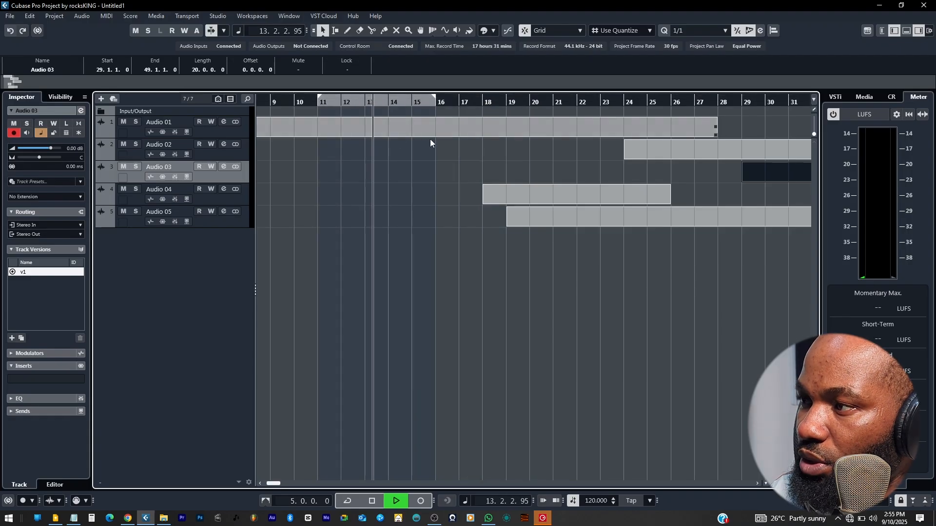
{"action": "left_click", "coordinate": [465, 103]}
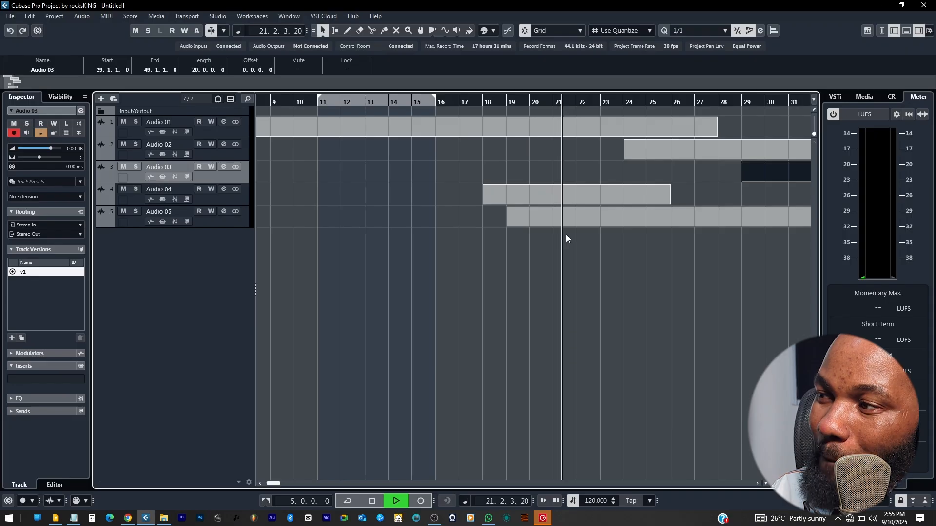
- Relocate the playback cursor repeatedly across the arrangement from within the event display, including to bar 10 and back to about bar 5
{"action": "left_click", "coordinate": [318, 229]}
{"action": "left_click", "coordinate": [341, 228]}
{"action": "left_click", "coordinate": [609, 251]}
{"action": "left_click", "coordinate": [359, 242]}
{"action": "left_click", "coordinate": [277, 235]}
{"action": "left_click", "coordinate": [436, 217]}
{"action": "left_click", "coordinate": [623, 233]}
{"action": "left_click", "coordinate": [742, 277]}
{"action": "left_click", "coordinate": [577, 274]}
{"action": "left_click", "coordinate": [387, 255]}
{"action": "left_click", "coordinate": [296, 247]}
{"action": "left_click", "coordinate": [528, 236]}
{"action": "left_click", "coordinate": [553, 175]}
{"action": "left_click", "coordinate": [650, 168]}
{"action": "left_click", "coordinate": [576, 247]}
{"action": "left_click", "coordinate": [387, 244]}
{"action": "left_click", "coordinate": [294, 226]}
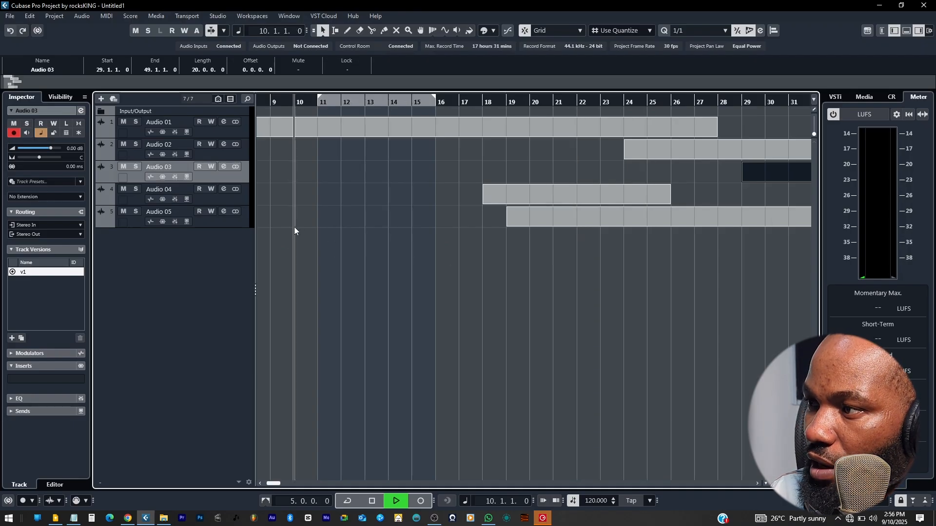
{"action": "scroll", "coordinate": [460, 229], "scroll_direction": "down", "scroll_amount": 2}
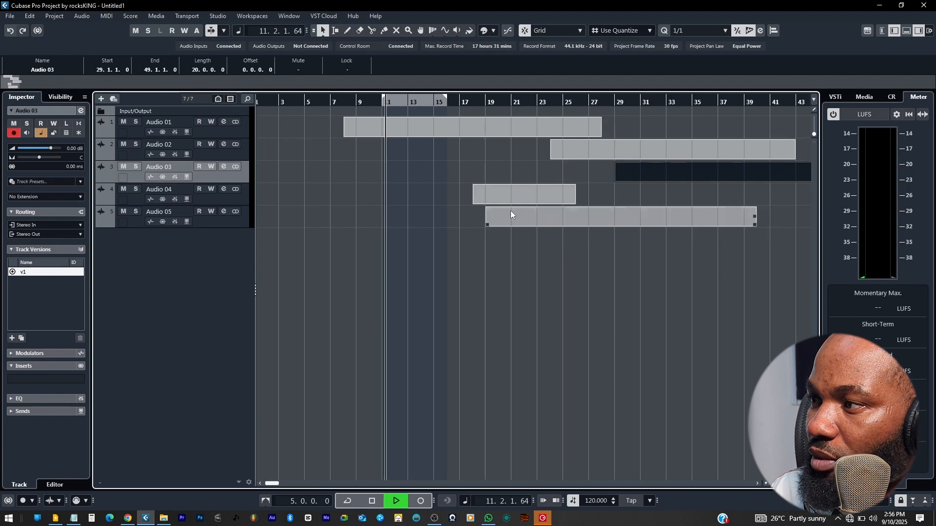
{"action": "left_click_drag", "start_coordinate": [689, 199], "coordinate": [304, 203]}
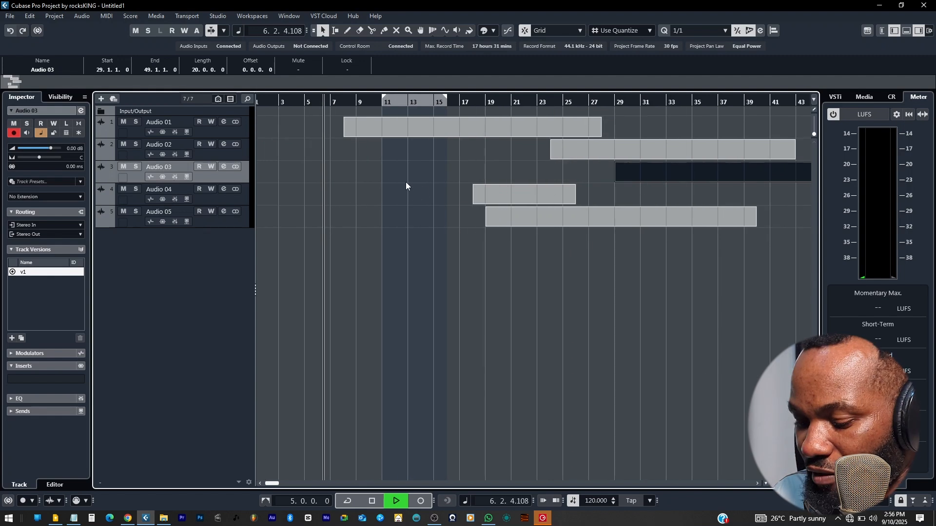
- Try the Range Selection and Zoom tools across the arrangement and return to the Object Selection tool
{"action": "key", "text": "2"}
{"action": "left_click_drag", "start_coordinate": [743, 172], "coordinate": [292, 185]}
{"action": "key", "text": "6"}
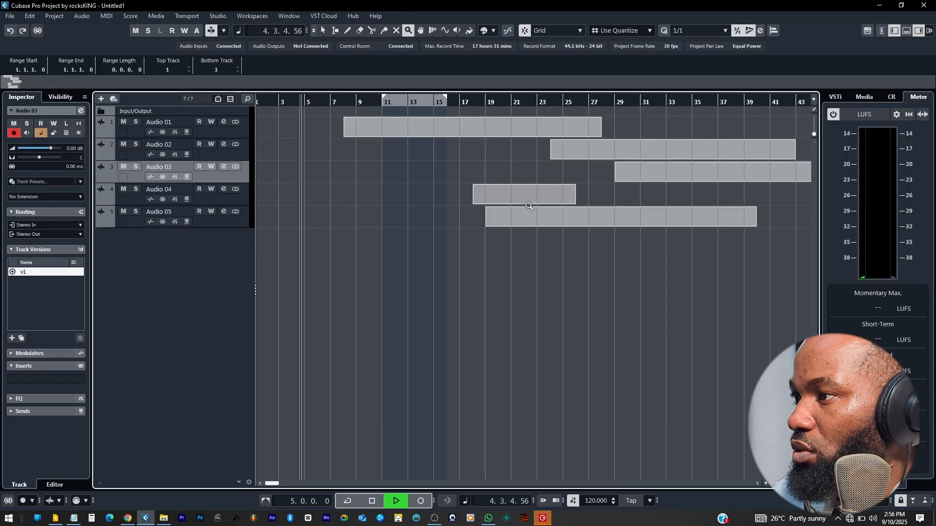
{"action": "left_click_drag", "start_coordinate": [601, 192], "coordinate": [286, 194]}
{"action": "key", "text": "1"}
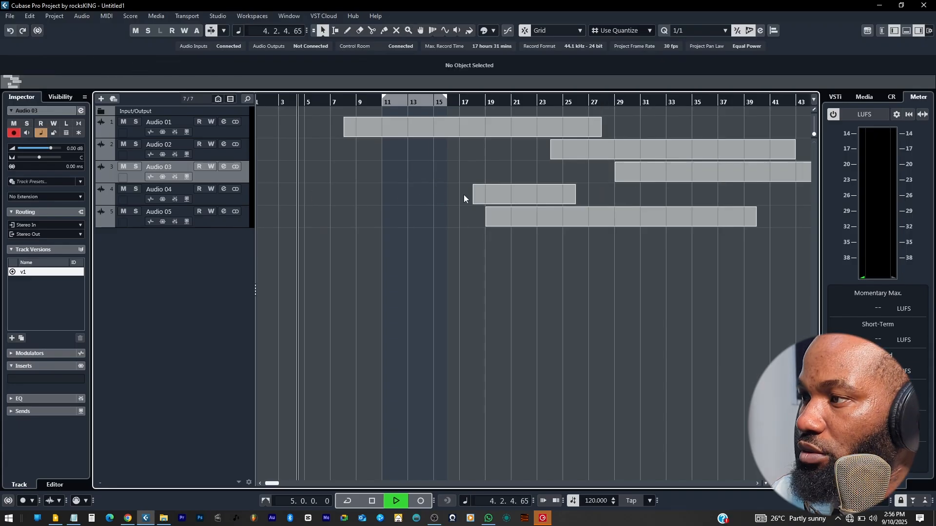
- Review the Editors preferences for the default MIDI editor and how editors open, and close the preferences
{"action": "key", "text": "alt+p"}
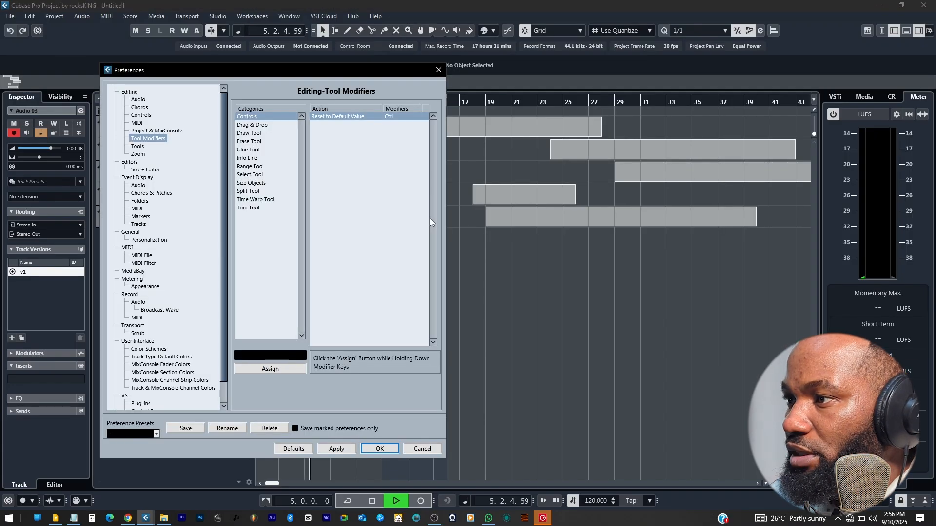
{"action": "left_click", "coordinate": [130, 162]}
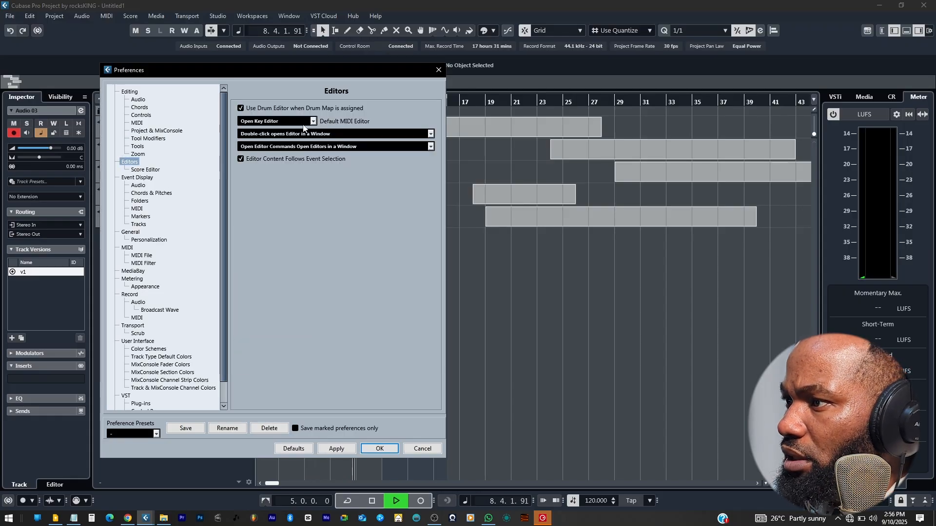
{"action": "left_click", "coordinate": [438, 71]}
- Open the Audio 04 part in a separate Audio Part Editor window and close that window
{"action": "left_click", "coordinate": [512, 193]}
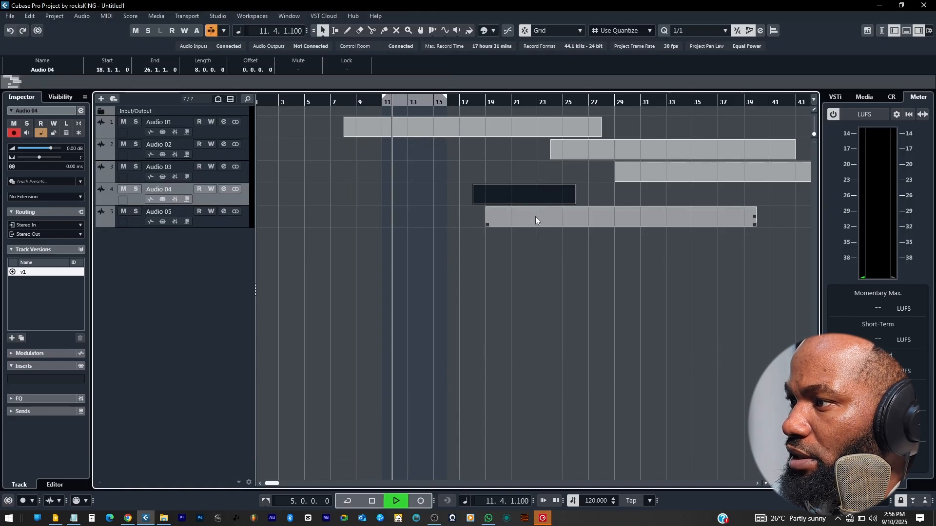
{"action": "double_click", "coordinate": [520, 198]}
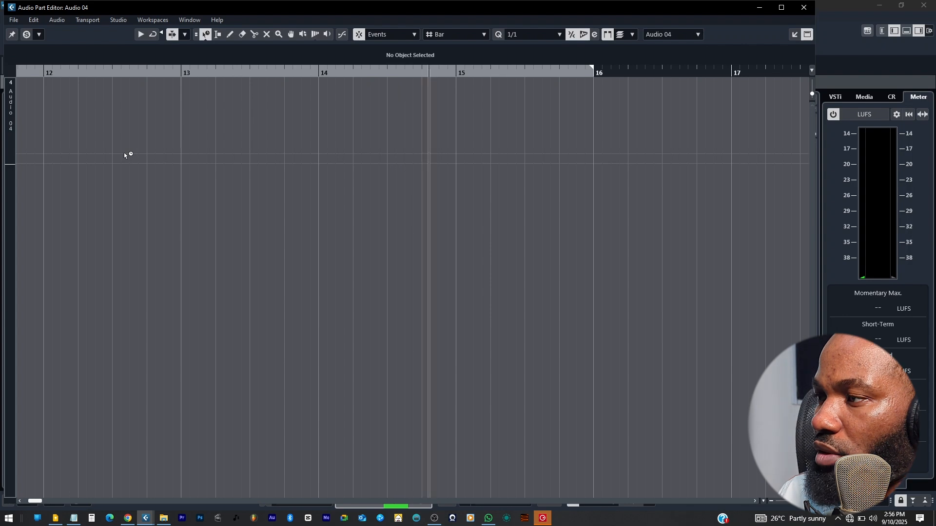
{"action": "key", "text": "ctrl+w"}
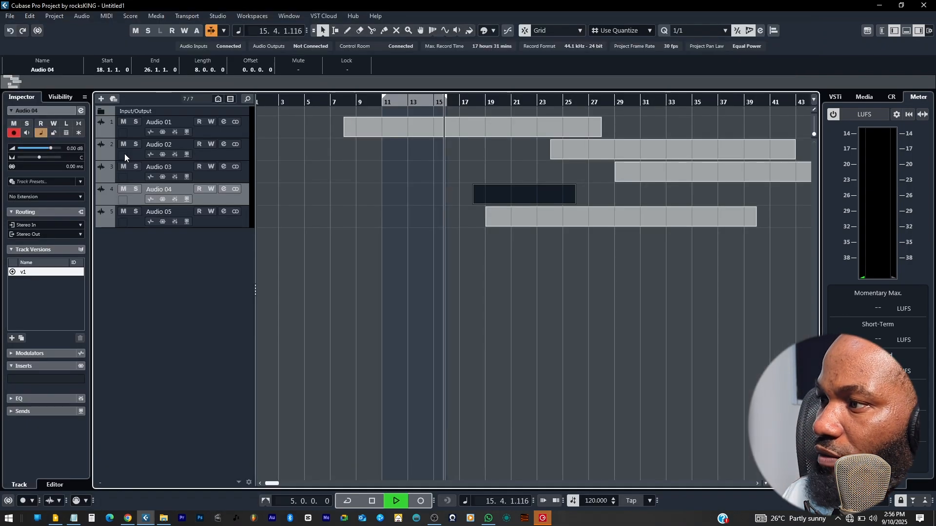
- Open the Audio 04 part in the lower-zone editor, adjust the editor's height and close it
{"action": "key", "text": "Return"}
{"action": "key", "text": "Return"}
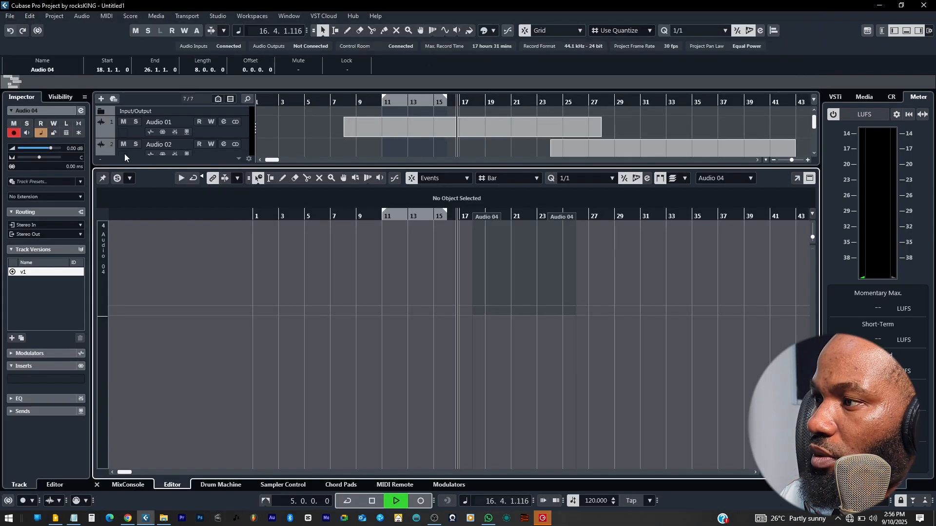
{"action": "left_click_drag", "start_coordinate": [524, 167], "coordinate": [512, 345]}
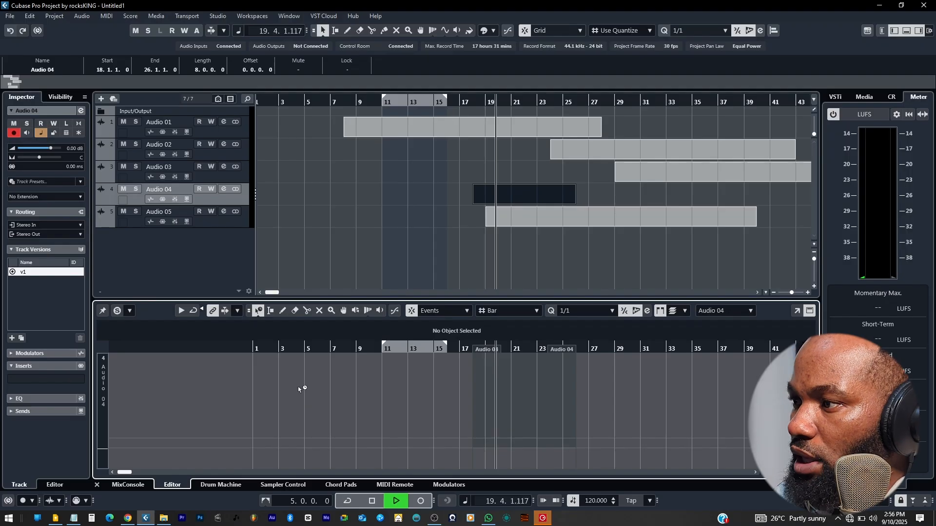
{"action": "left_click_drag", "start_coordinate": [406, 298], "coordinate": [407, 267]}
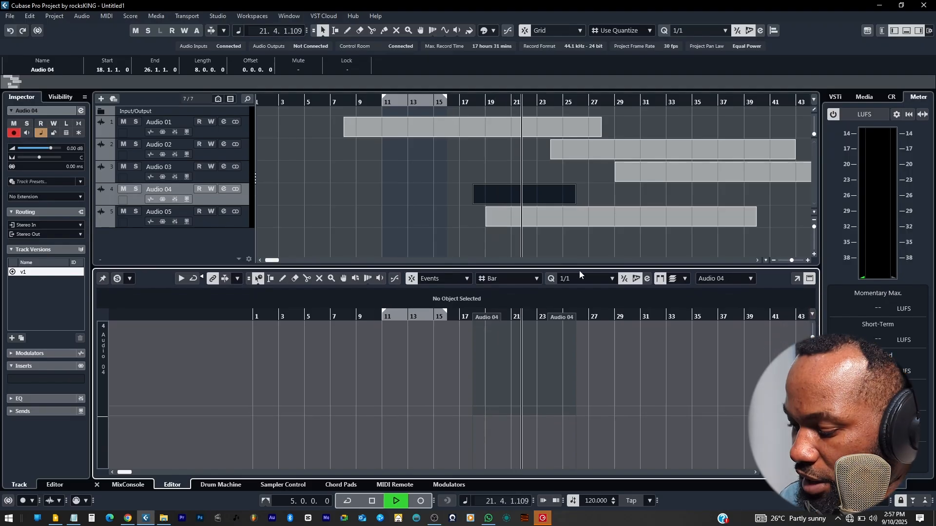
{"action": "key", "text": "Return"}
{"action": "key", "text": "Return"}
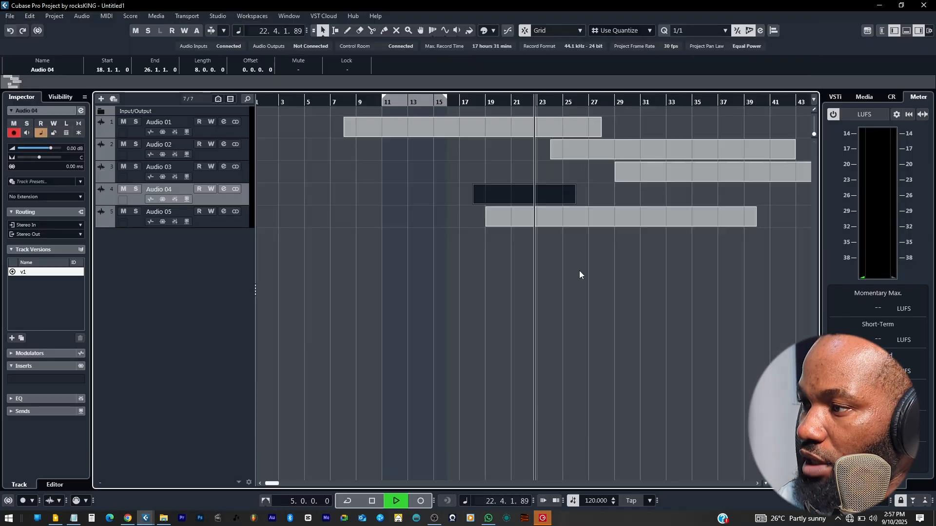
- Review the Event Display preferences, including the Audio, Chords & Pitches, MIDI, Folders, Markers and Tracks pages
{"action": "key", "text": "ctrl+comma"}
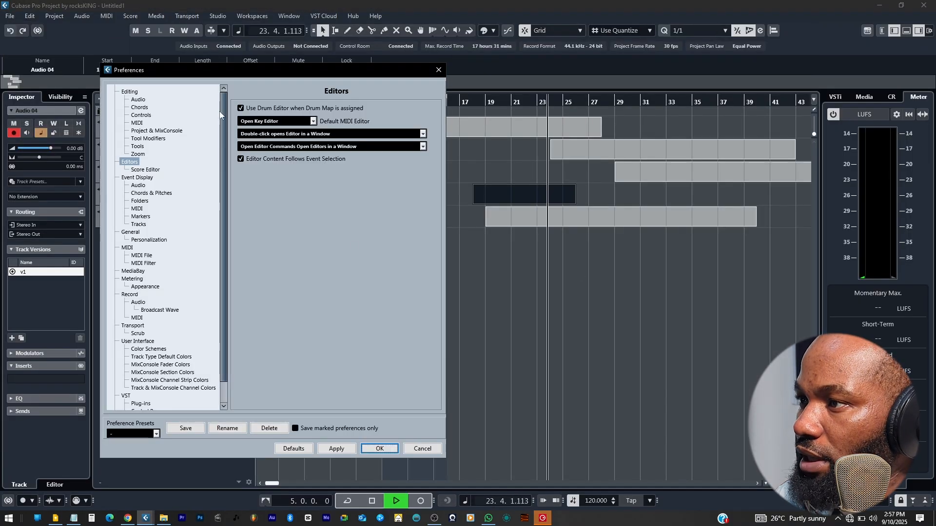
{"action": "left_click_drag", "start_coordinate": [219, 70], "coordinate": [283, 79]}
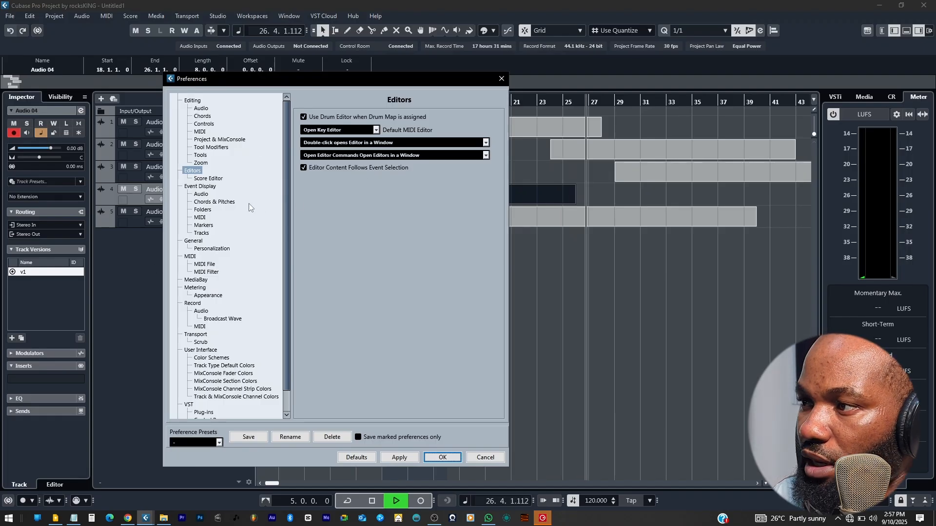
{"action": "left_click", "coordinate": [202, 188]}
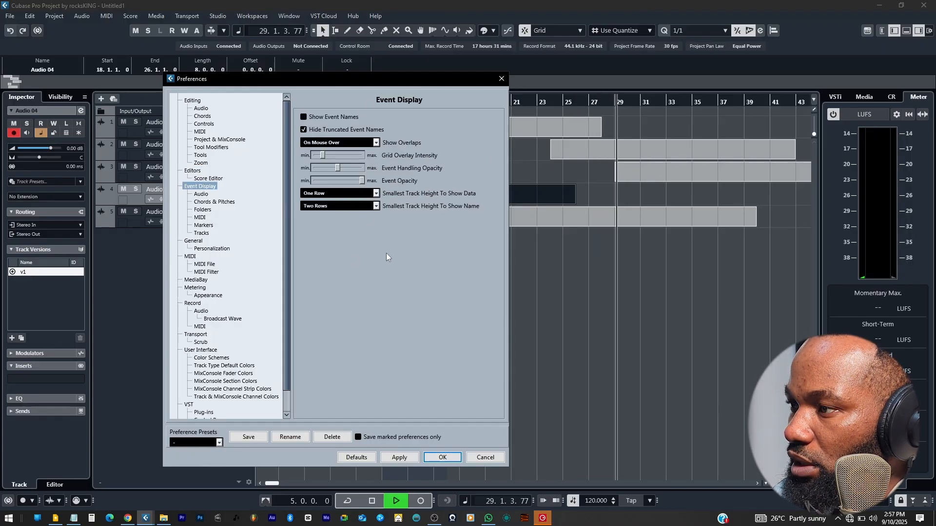
{"action": "left_click", "coordinate": [204, 194]}
{"action": "left_click", "coordinate": [214, 202]}
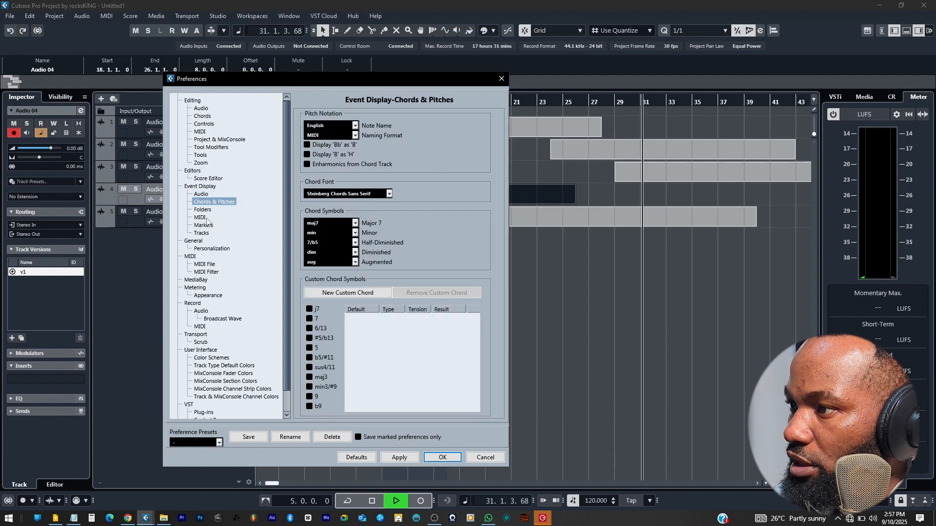
{"action": "left_click", "coordinate": [204, 218]}
{"action": "left_click", "coordinate": [207, 209]}
{"action": "left_click", "coordinate": [211, 225]}
{"action": "left_click", "coordinate": [217, 233]}
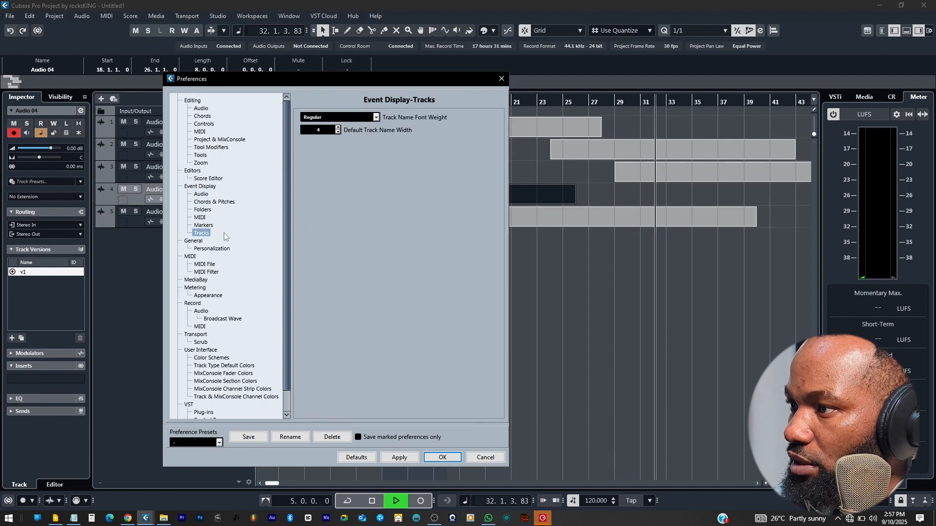
- Review the General preferences, revisiting the Editing and Event Display pages for comparison
{"action": "left_click", "coordinate": [240, 241]}
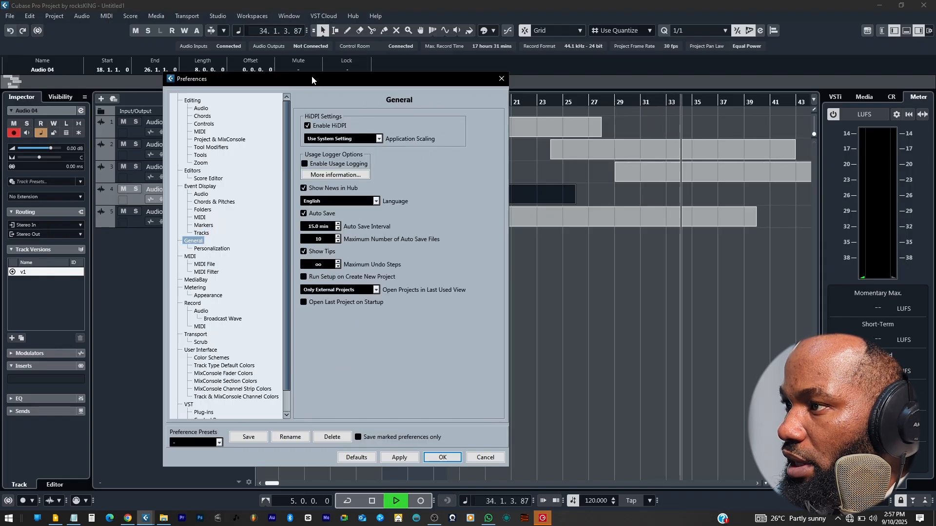
{"action": "left_click_drag", "start_coordinate": [312, 80], "coordinate": [220, 71]}
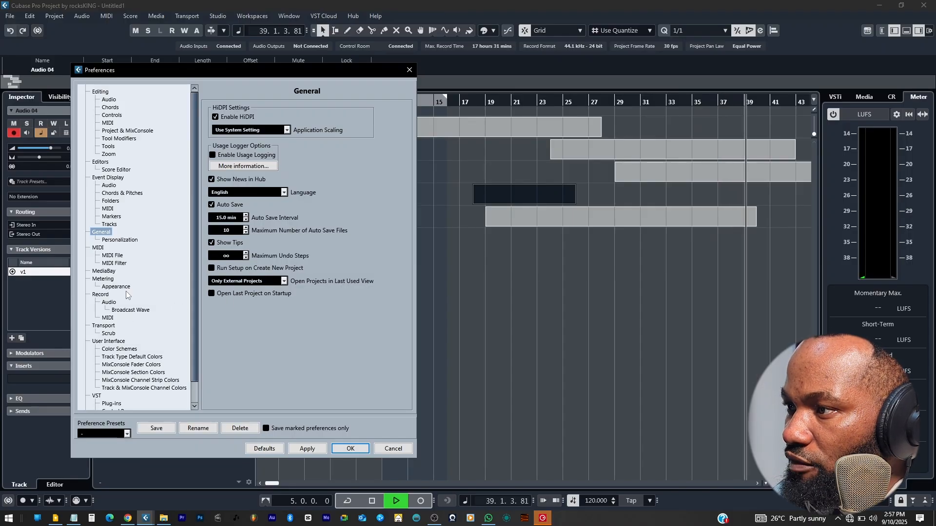
{"action": "left_click", "coordinate": [104, 93]}
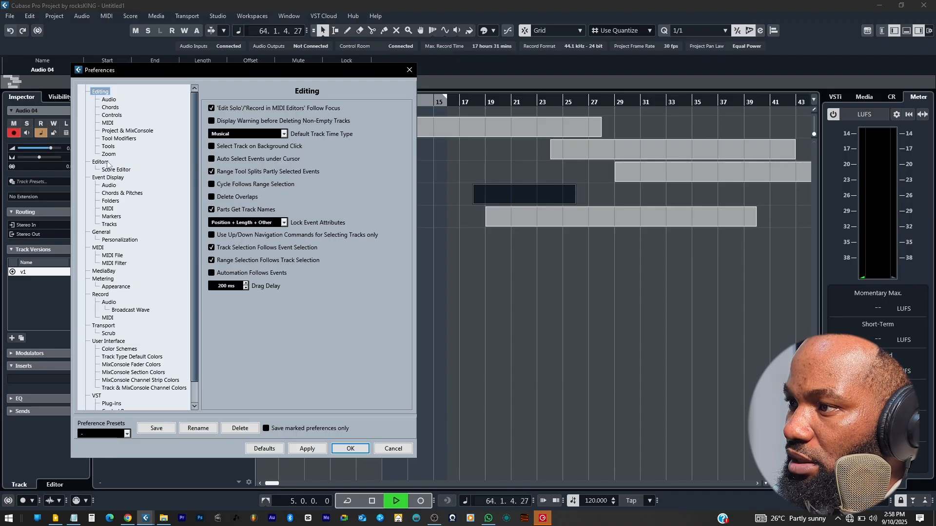
{"action": "left_click", "coordinate": [108, 177]}
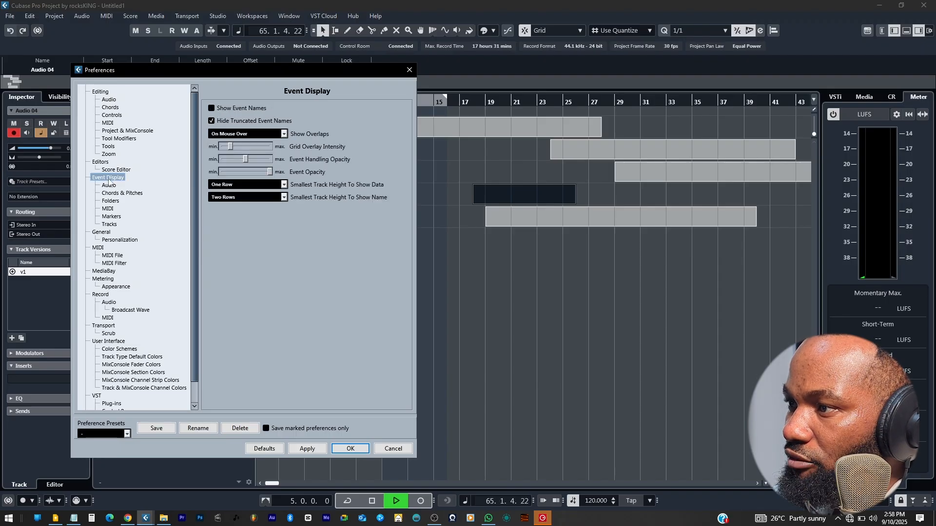
{"action": "left_click", "coordinate": [102, 233]}
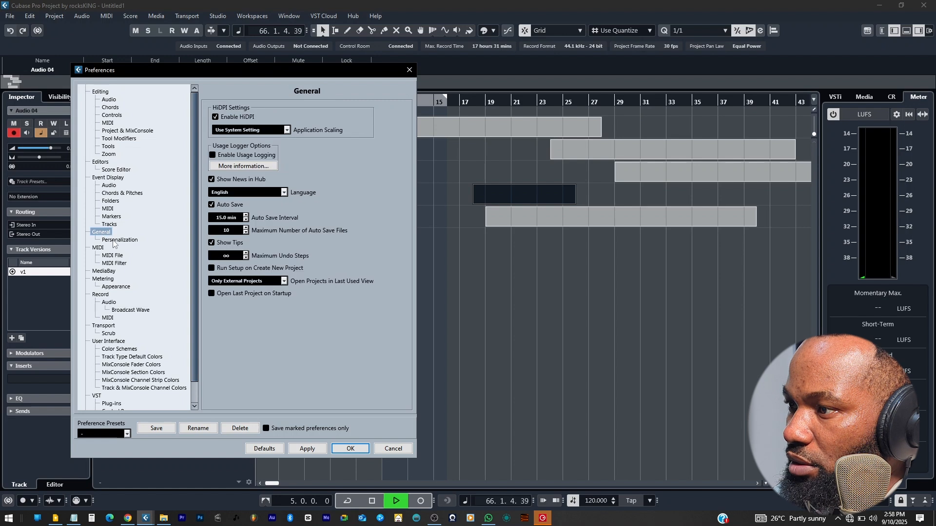
{"action": "scroll", "coordinate": [126, 306], "scroll_direction": "down", "scroll_amount": 1}
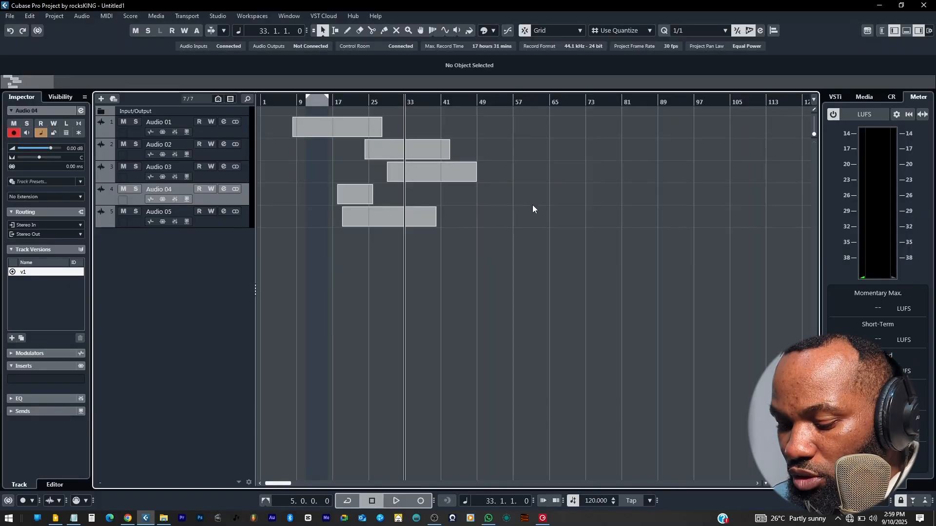
- Open the Key Commands window and browse its list of commands and assigned shortcuts
{"action": "key", "text": "h"}
{"action": "key", "text": "h"}
{"action": "left_click", "coordinate": [27, 17]}
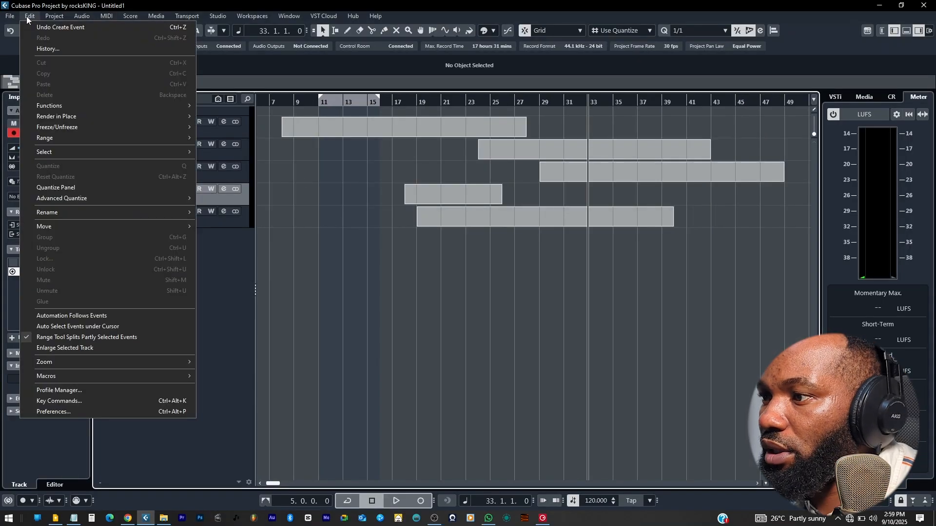
{"action": "left_click", "coordinate": [69, 402]}
{"action": "left_click_drag", "start_coordinate": [422, 84], "coordinate": [212, 77]}
{"action": "scroll", "coordinate": [235, 181], "scroll_direction": "up", "scroll_amount": 10}
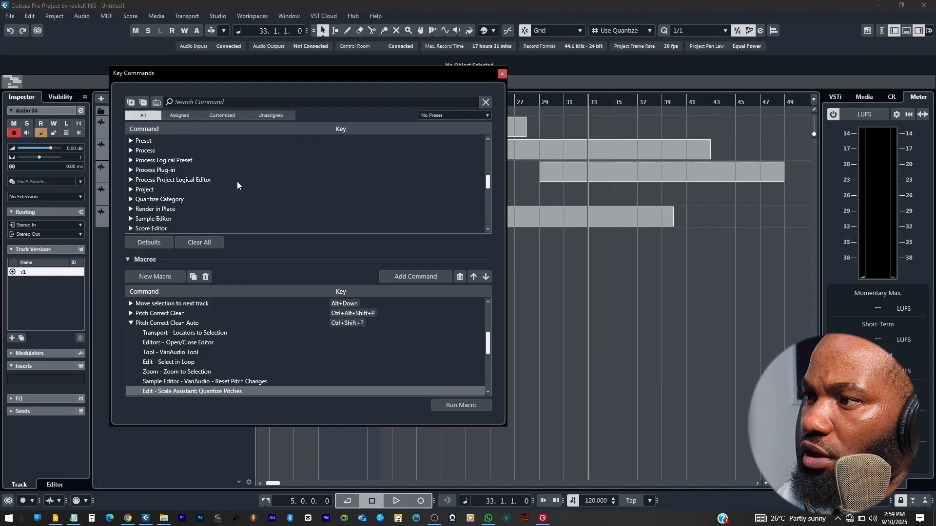
{"action": "left_click_drag", "start_coordinate": [490, 181], "coordinate": [479, 199]}
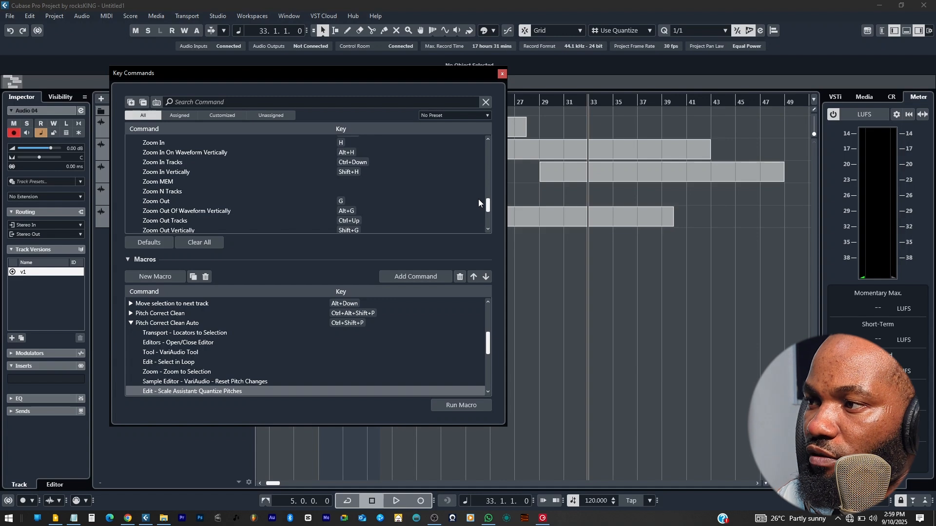
- Search the key commands for "zoom f" and select the Zoom Full command
{"action": "left_click", "coordinate": [203, 102]}
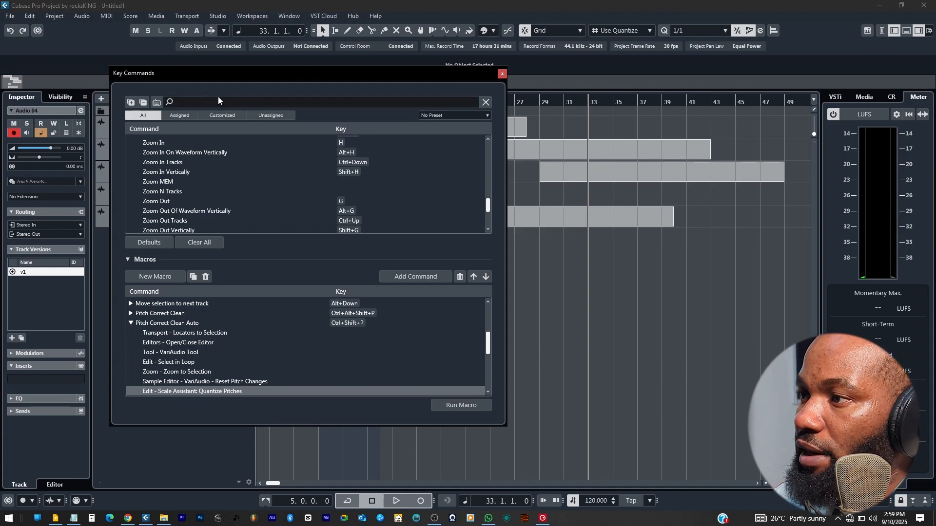
{"action": "type", "text": "z"}
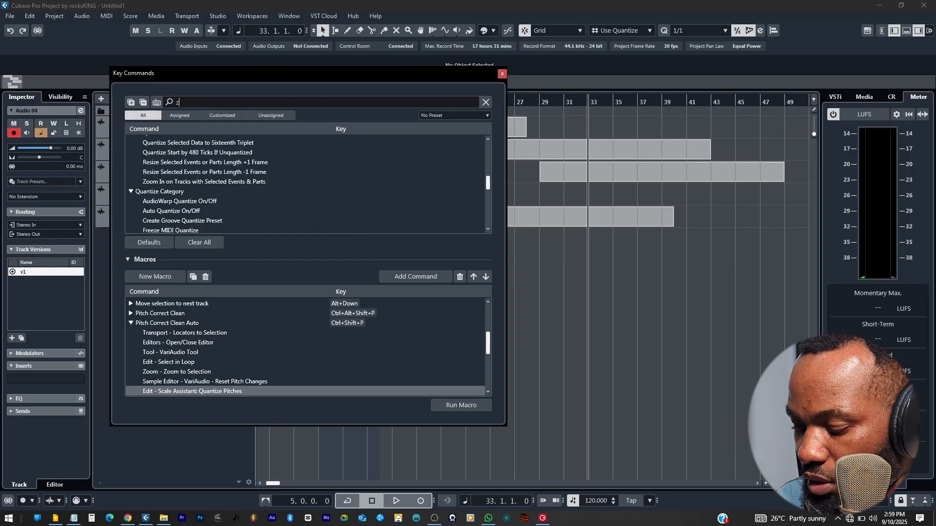
{"action": "type", "text": "oom f"}
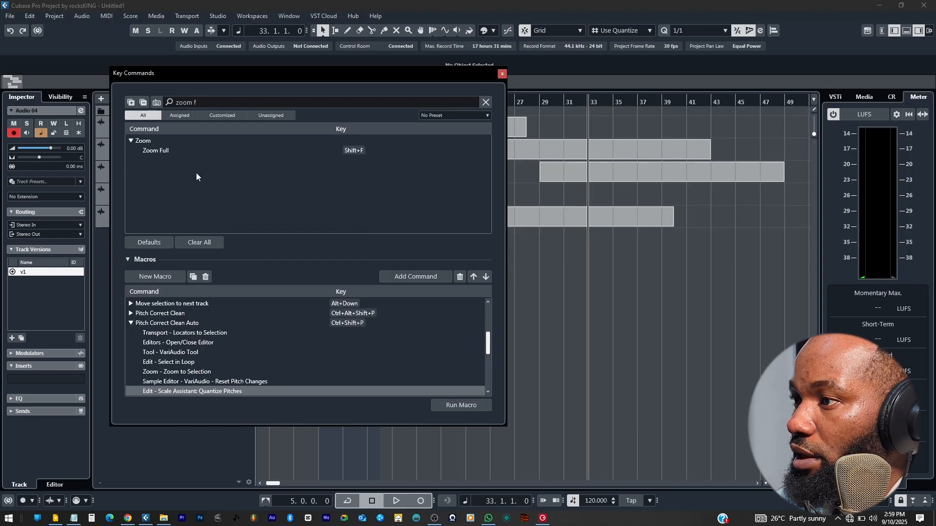
{"action": "left_click", "coordinate": [169, 152]}
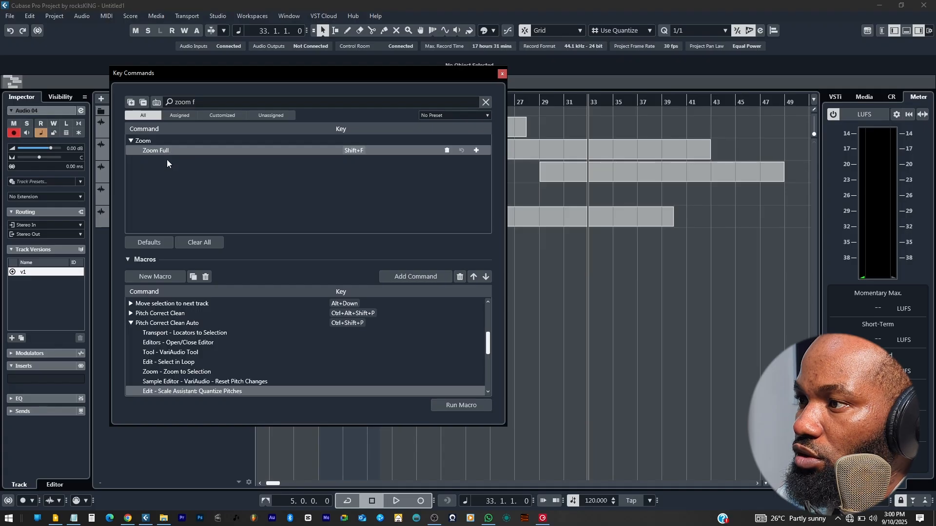
- Try to assign Ctrl+Alt+Shift+B to Zoom Full, cancel the reassignment and close the Key Commands window
{"action": "left_click", "coordinate": [355, 151]}
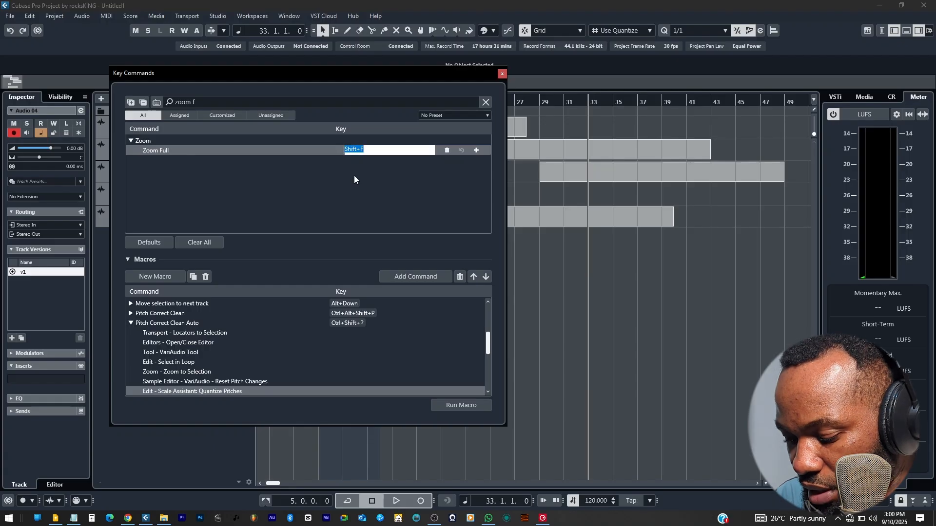
{"action": "key", "text": "ctrl+alt+shift+b"}
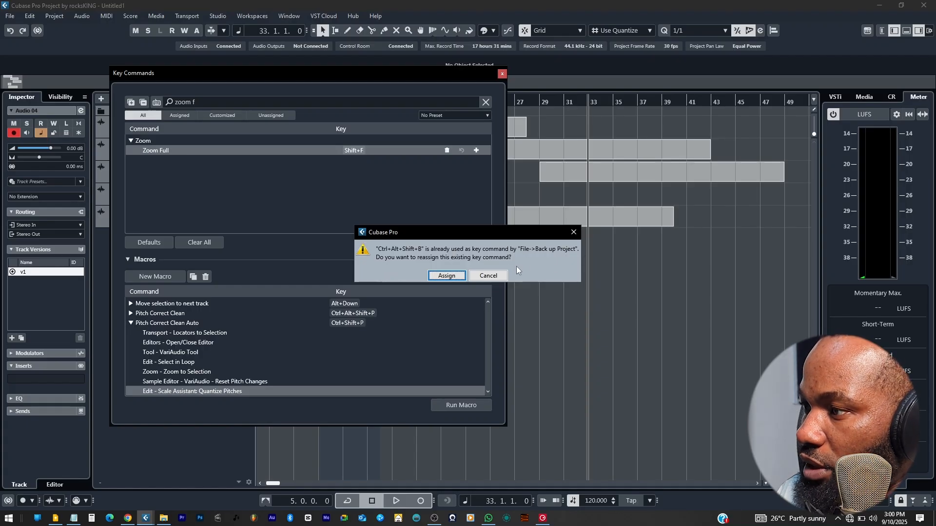
{"action": "left_click", "coordinate": [487, 276]}
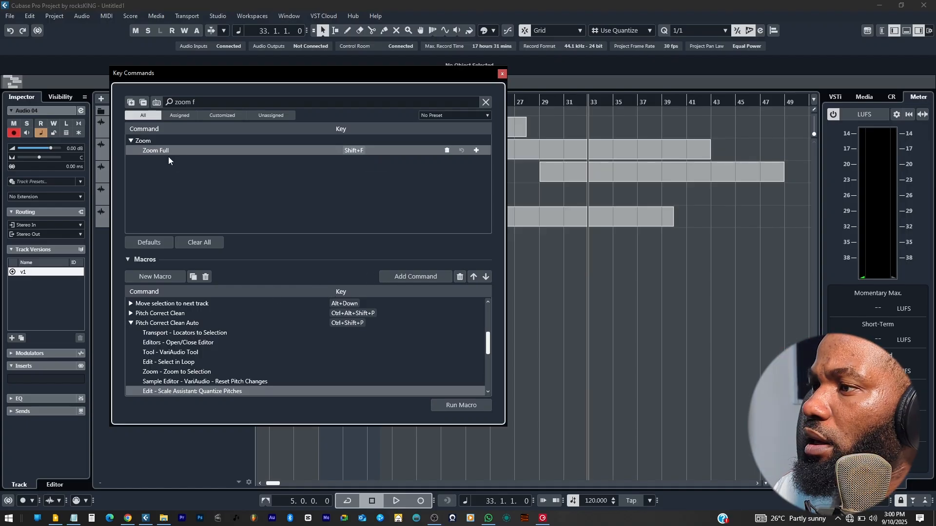
{"action": "left_click", "coordinate": [131, 141]}
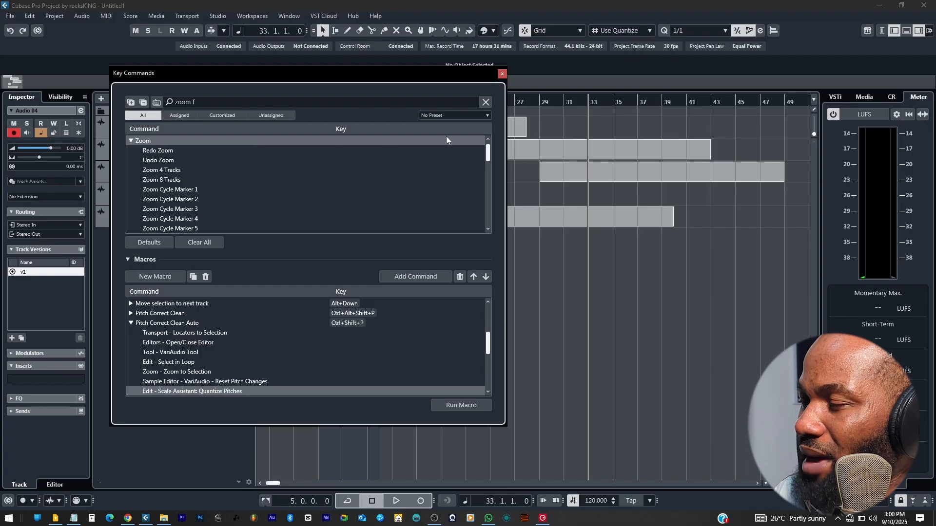
{"action": "left_click", "coordinate": [502, 74]}
- Select the Audio 04 event and render it in place with the current settings
{"action": "left_click", "coordinate": [440, 210]}
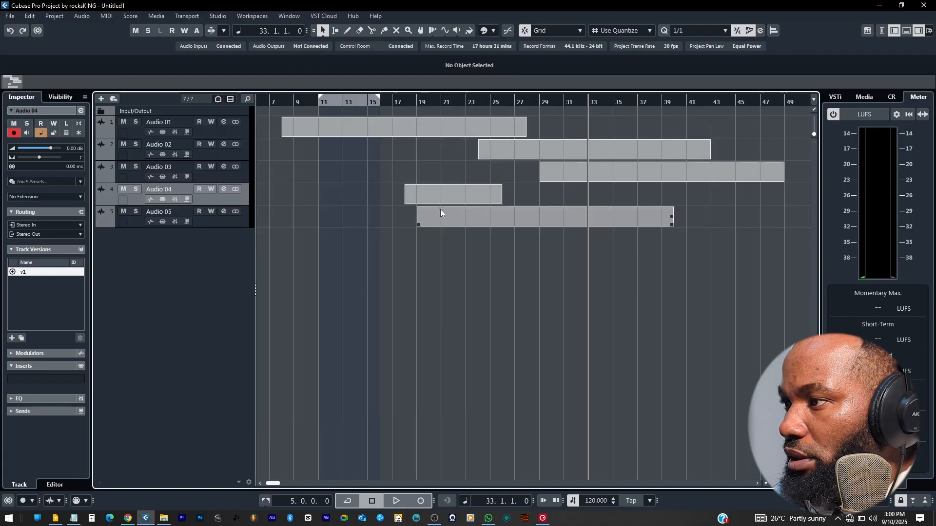
{"action": "left_click", "coordinate": [30, 16]}
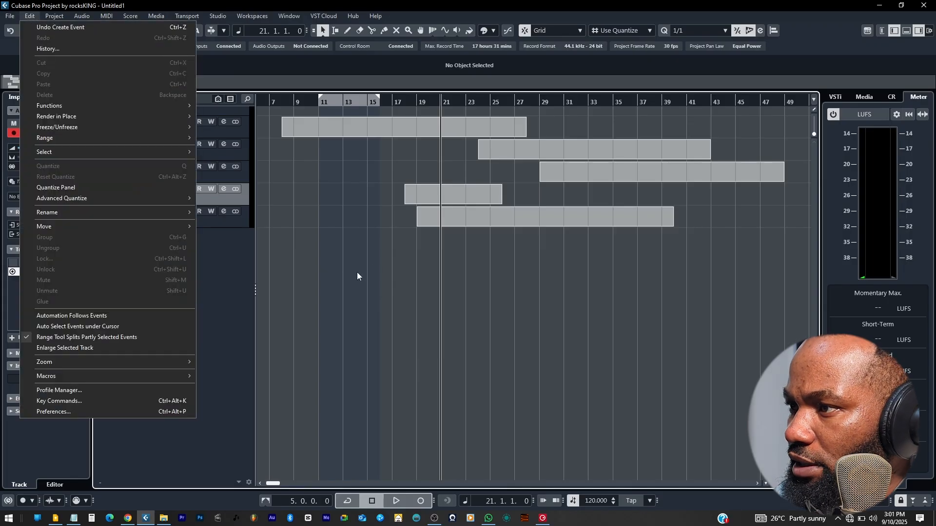
{"action": "left_click", "coordinate": [426, 189]}
{"action": "left_click", "coordinate": [305, 185]}
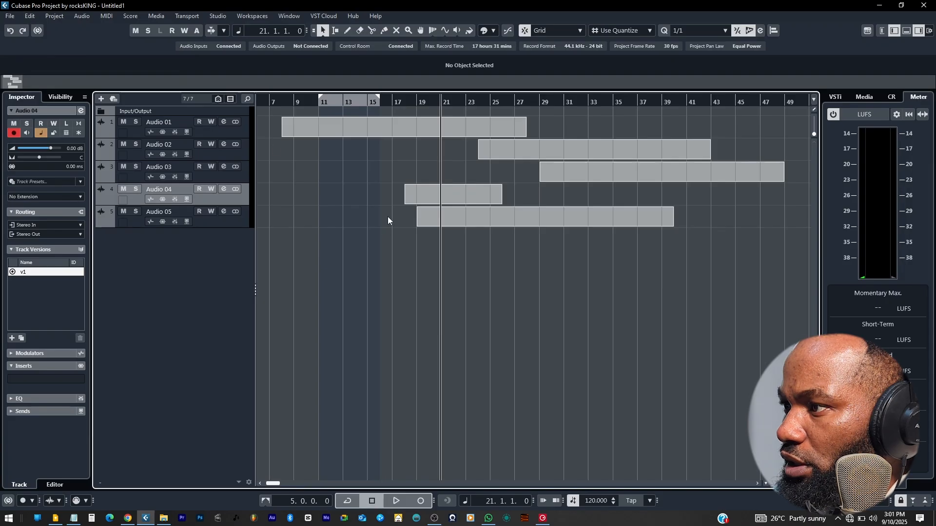
{"action": "left_click", "coordinate": [450, 193]}
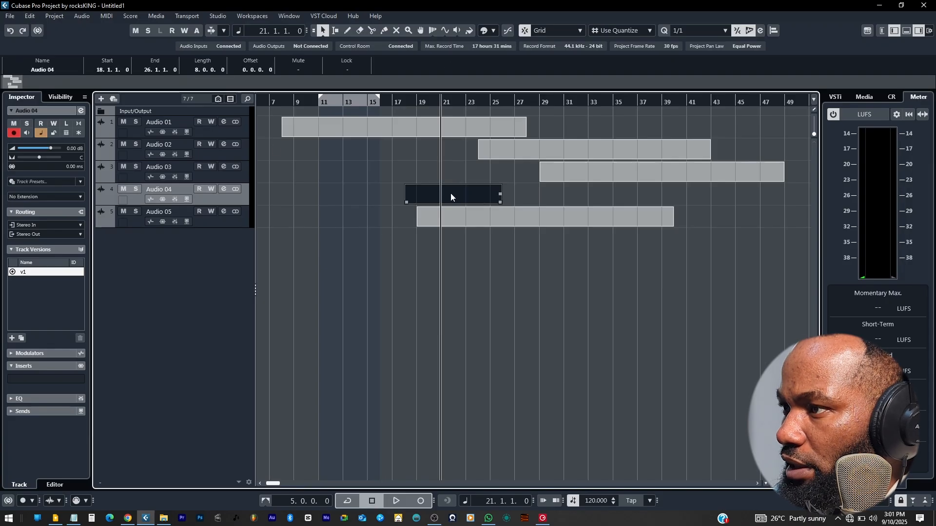
{"action": "left_click", "coordinate": [31, 16]}
{"action": "mouse_move", "coordinate": [144, 120]}
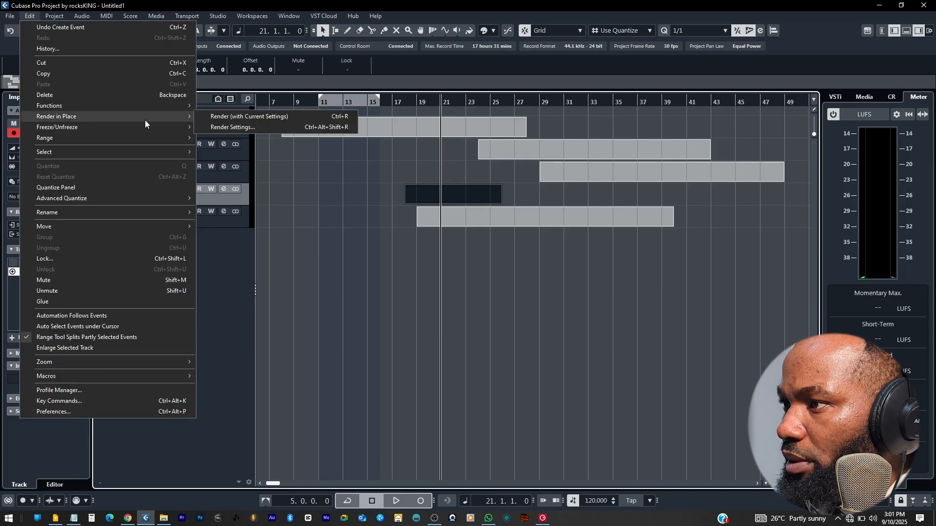
{"action": "left_click", "coordinate": [262, 117]}
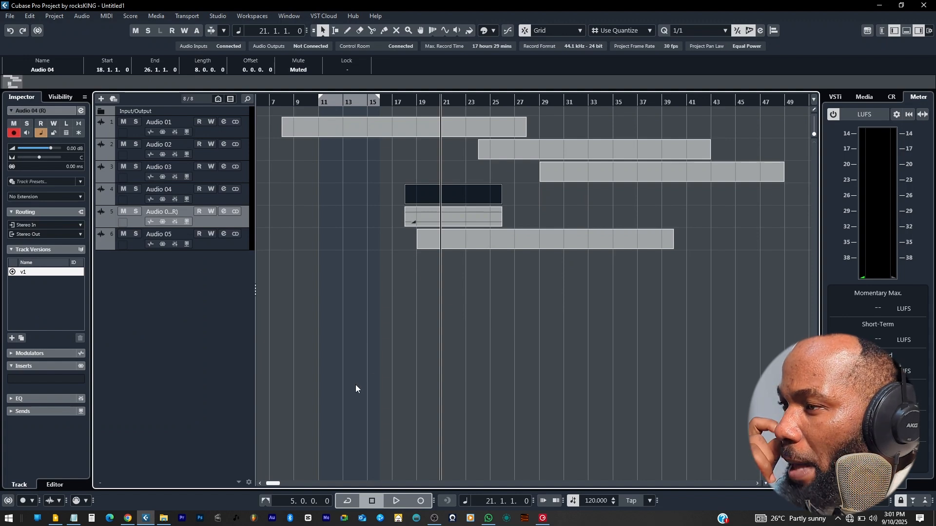
- Open the Key Commands window and review the list of macros, starting with Copy Edit
{"action": "left_click", "coordinate": [27, 15]}
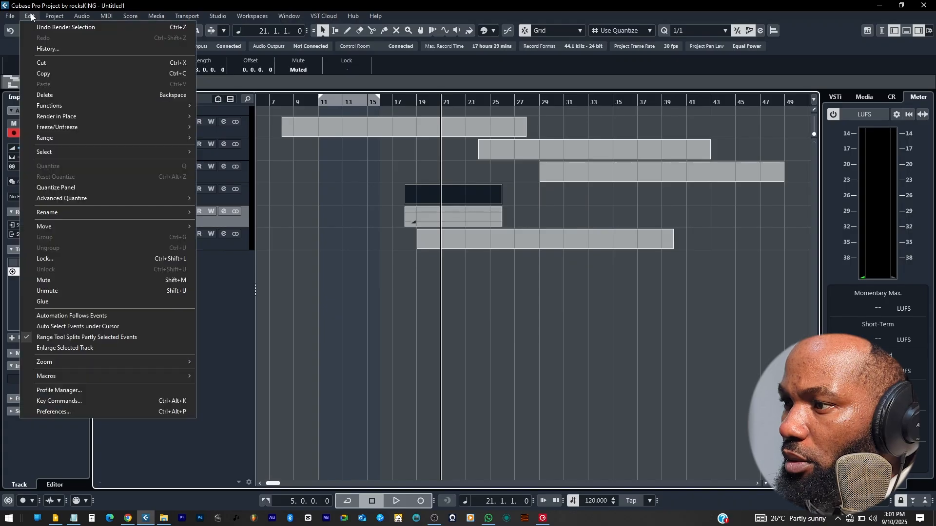
{"action": "left_click", "coordinate": [60, 401]}
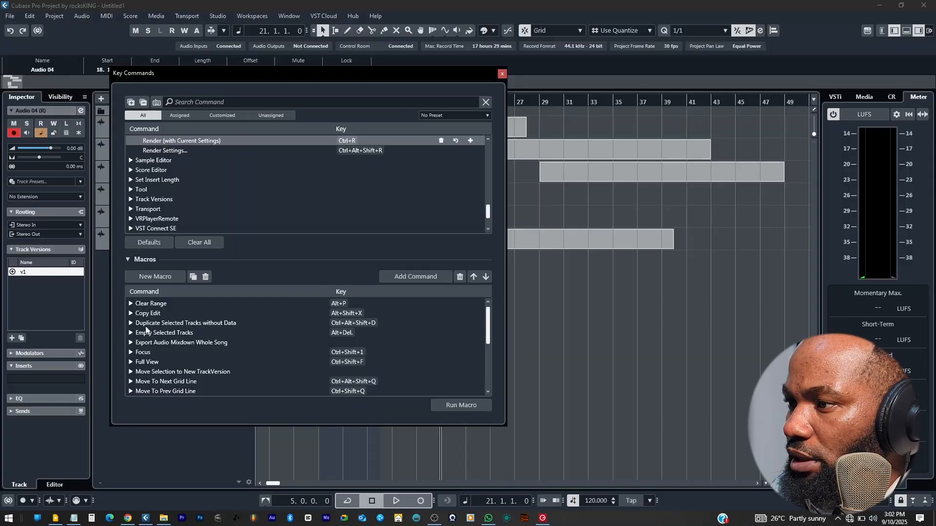
{"action": "left_click", "coordinate": [130, 313]}
{"action": "left_click", "coordinate": [132, 314]}
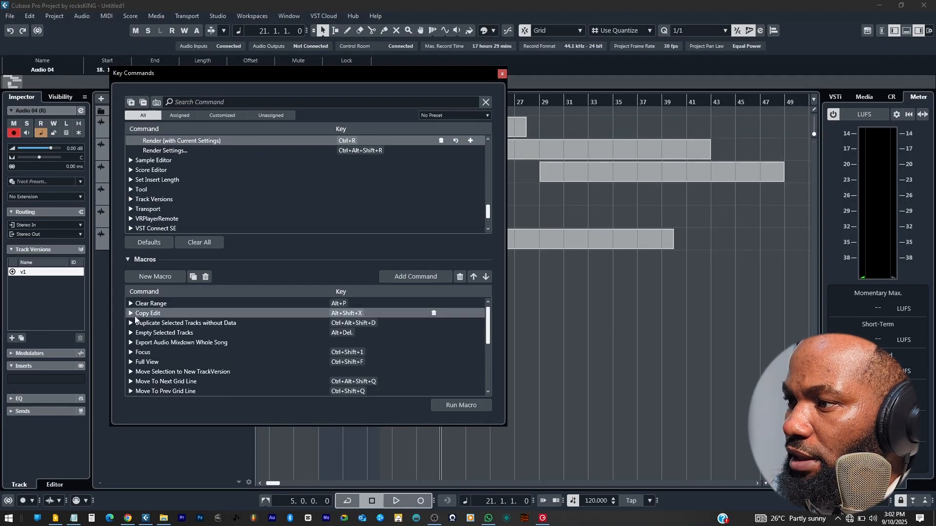
{"action": "scroll", "coordinate": [176, 326], "scroll_direction": "down", "scroll_amount": 5}
{"action": "scroll", "coordinate": [183, 344], "scroll_direction": "up", "scroll_amount": 5}
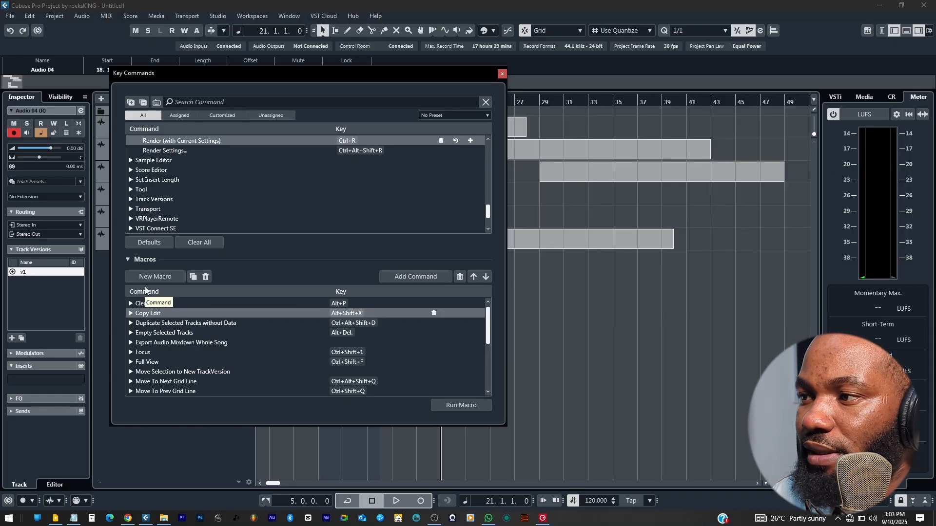
- Inspect the RIP and Tidy and Copy Edit macros and close the Key Commands window
{"action": "left_click_drag", "start_coordinate": [219, 73], "coordinate": [380, 92]}
{"action": "scroll", "coordinate": [418, 386], "scroll_direction": "down", "scroll_amount": 5}
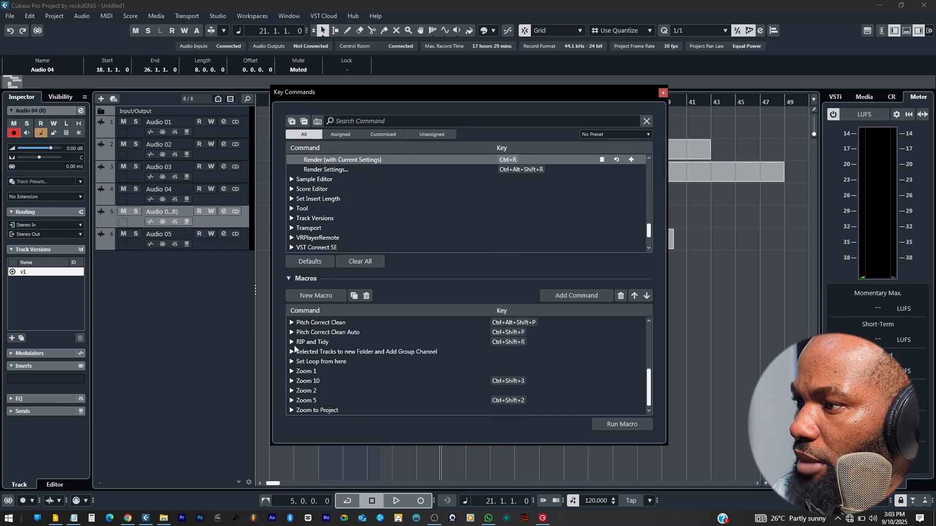
{"action": "left_click", "coordinate": [292, 344]}
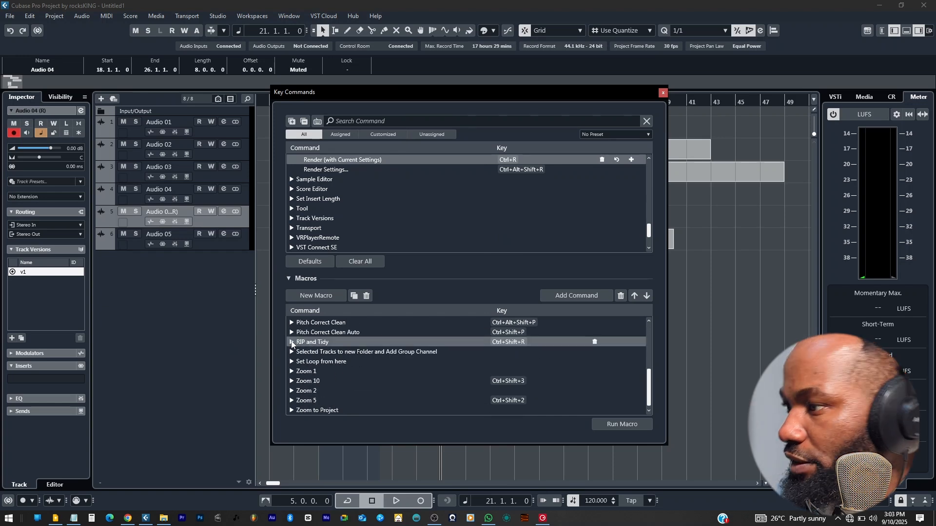
{"action": "scroll", "coordinate": [292, 343], "scroll_direction": "up", "scroll_amount": 5}
{"action": "left_click", "coordinate": [305, 333]}
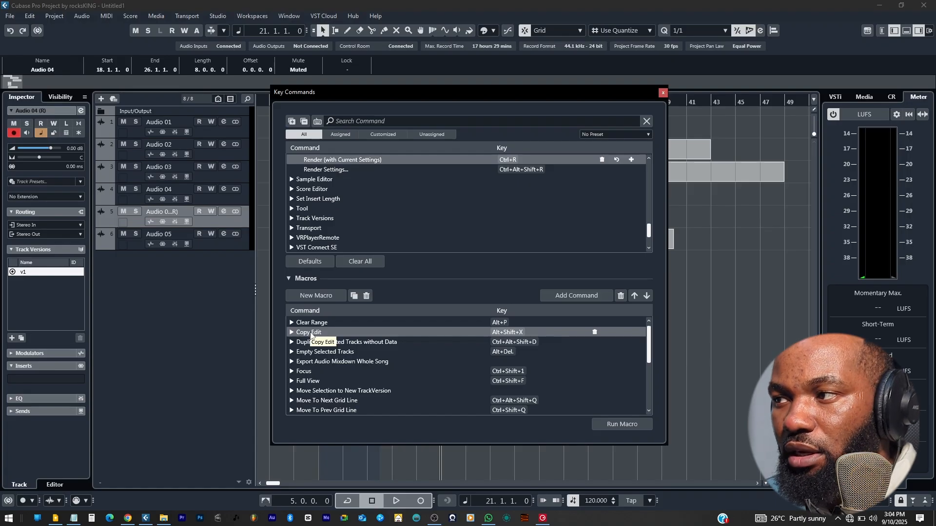
{"action": "left_click_drag", "start_coordinate": [619, 100], "coordinate": [581, 132]}
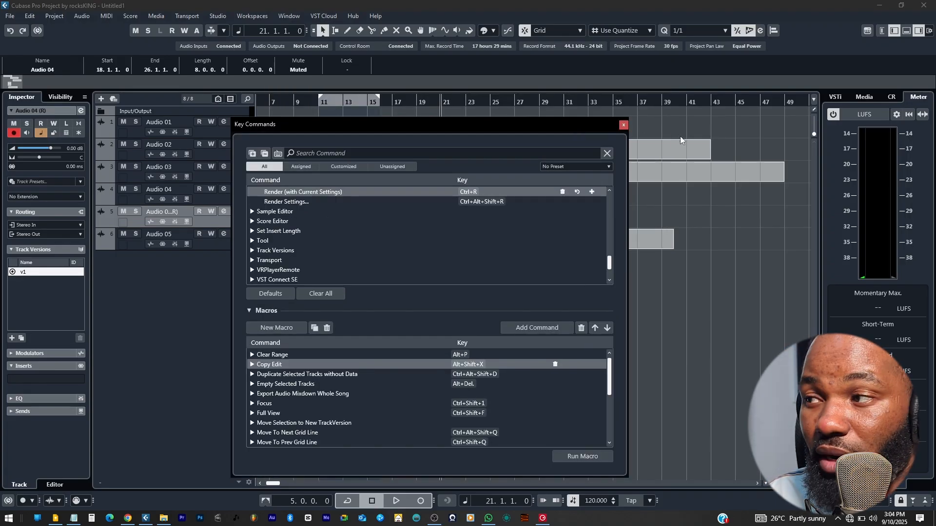
{"action": "left_click", "coordinate": [623, 125]}
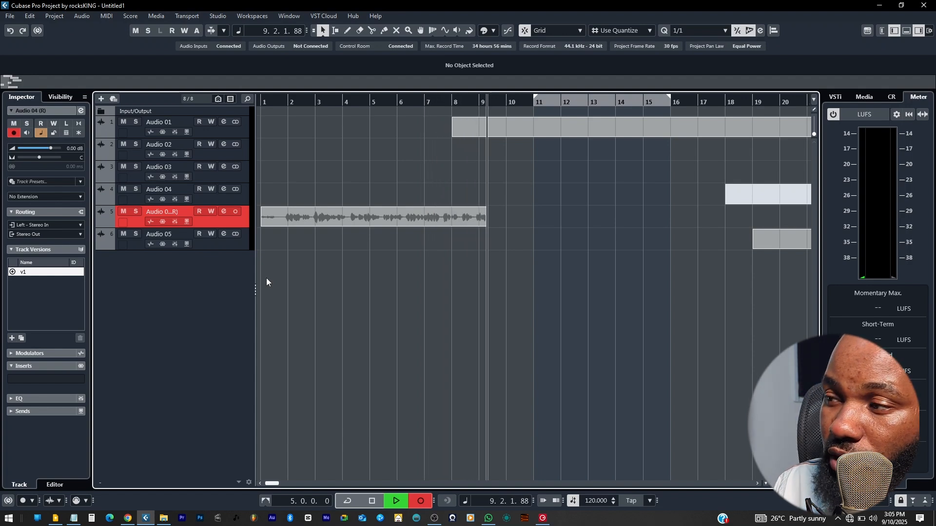
- Stop the recording on the Audio 04 (R) track and enlarge the track heights
{"action": "key", "text": "space"}
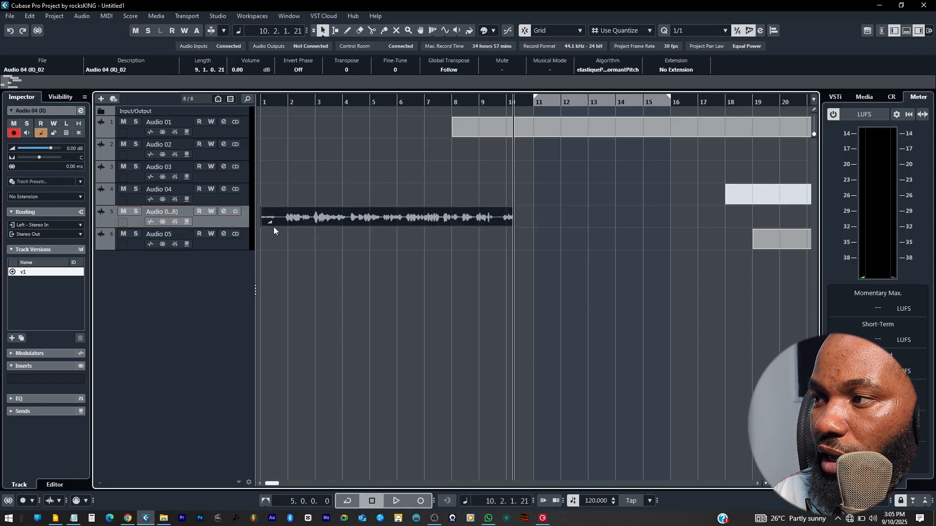
{"action": "key", "text": "shift+h"}
{"action": "key", "text": "shift+h"}
{"action": "key", "text": "shift+h"}
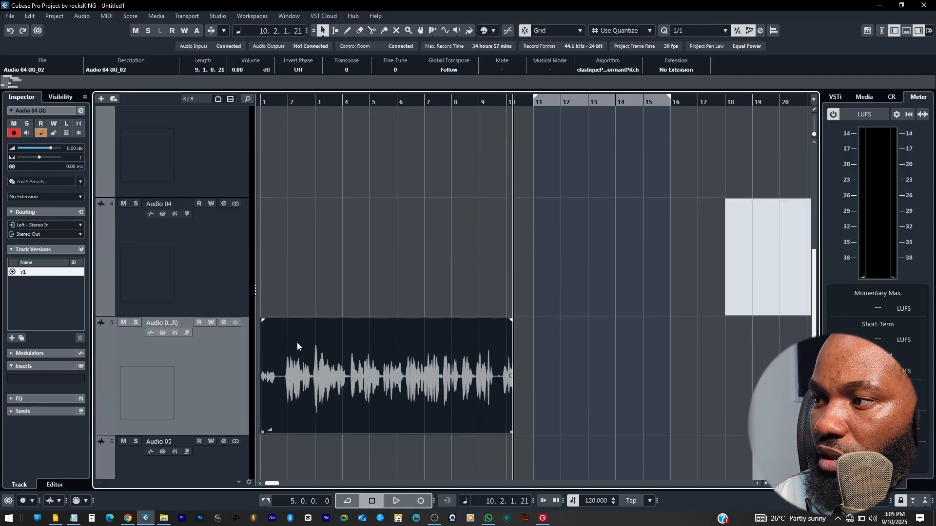
- With snapping off, split the new recording just before bar 2 and delete its opening section
{"action": "scroll", "coordinate": [296, 340], "scroll_direction": "down", "scroll_amount": 3}
{"action": "scroll", "coordinate": [283, 322], "scroll_direction": "up", "scroll_amount": 7}
{"action": "scroll", "coordinate": [321, 322], "scroll_direction": "down", "scroll_amount": 3}
{"action": "scroll", "coordinate": [342, 314], "scroll_direction": "up", "scroll_amount": 4}
{"action": "scroll", "coordinate": [344, 312], "scroll_direction": "up", "scroll_amount": 1}
{"action": "scroll", "coordinate": [314, 305], "scroll_direction": "up", "scroll_amount": 4}
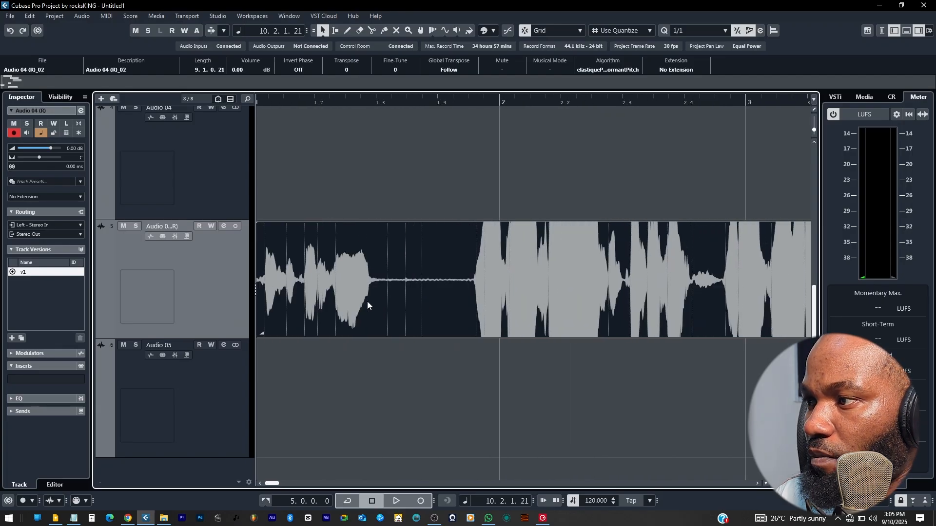
{"action": "scroll", "coordinate": [367, 301], "scroll_direction": "left", "scroll_amount": 1}
{"action": "left_click", "coordinate": [421, 179]}
{"action": "left_click", "coordinate": [489, 330]}
{"action": "key", "text": "j"}
{"action": "left_click", "coordinate": [476, 297], "text": "alt"}
{"action": "left_click", "coordinate": [407, 285]}
{"action": "key", "text": "Delete"}
{"action": "scroll", "coordinate": [488, 310], "scroll_direction": "right", "scroll_amount": 2}
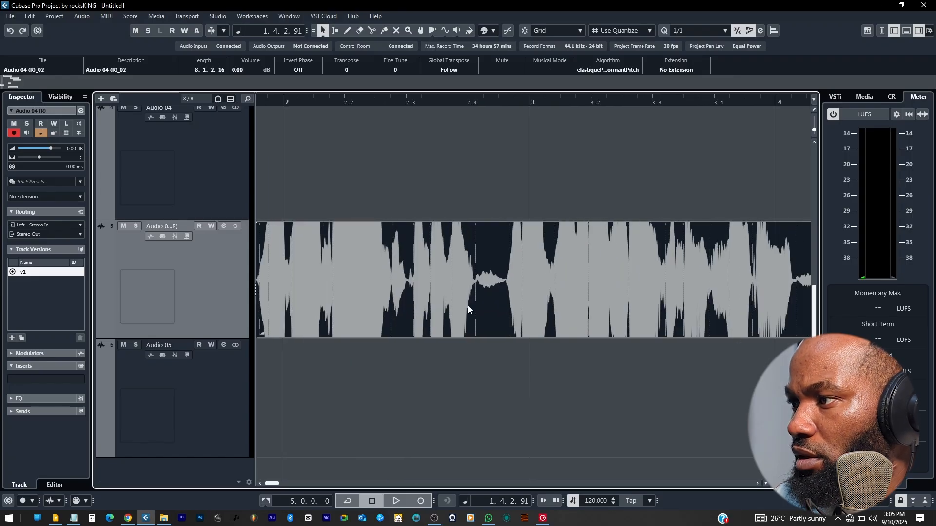
- Split the recording before and after the quiet breaths just before bar 3 and just after bar 4
{"action": "scroll", "coordinate": [514, 305], "scroll_direction": "up", "scroll_amount": 1}
{"action": "key", "text": "ctrl"}
{"action": "key", "text": "ctrl"}
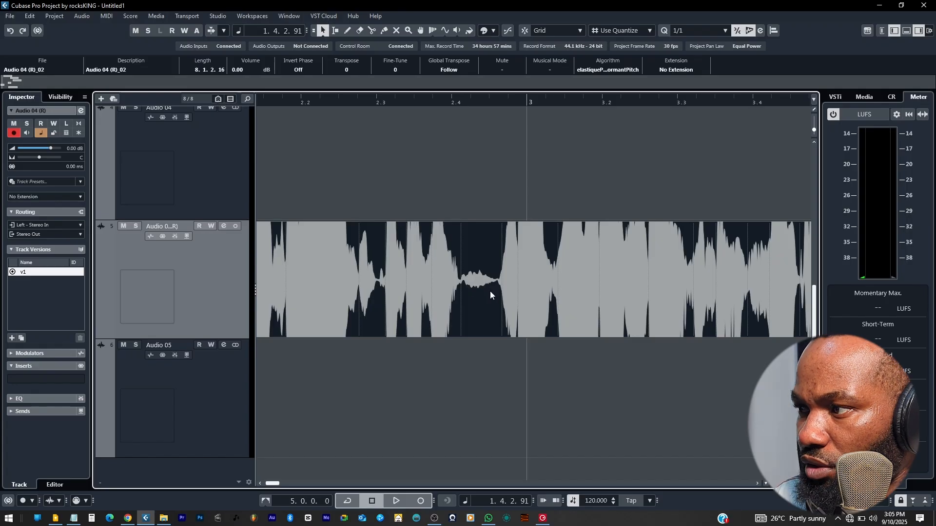
{"action": "left_click", "coordinate": [462, 283]}
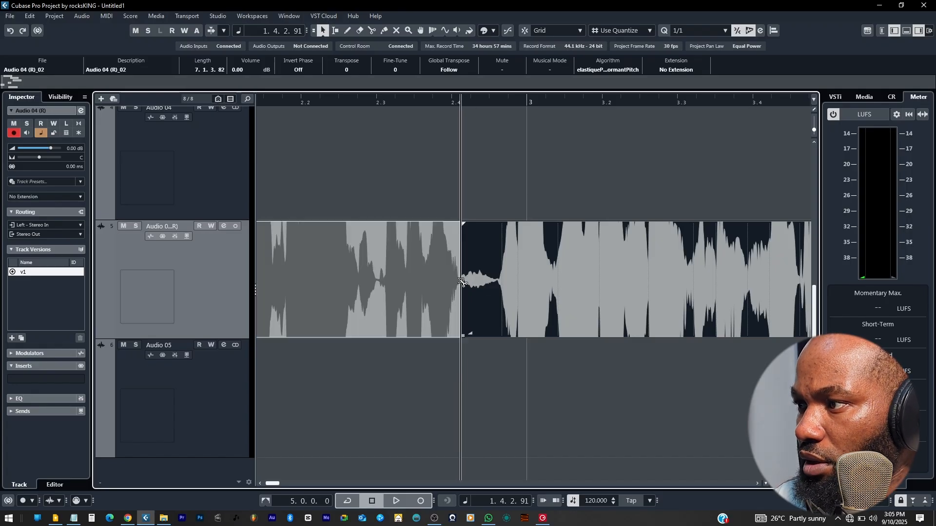
{"action": "left_click", "coordinate": [496, 282]}
{"action": "scroll", "coordinate": [496, 282], "scroll_direction": "right", "scroll_amount": 6}
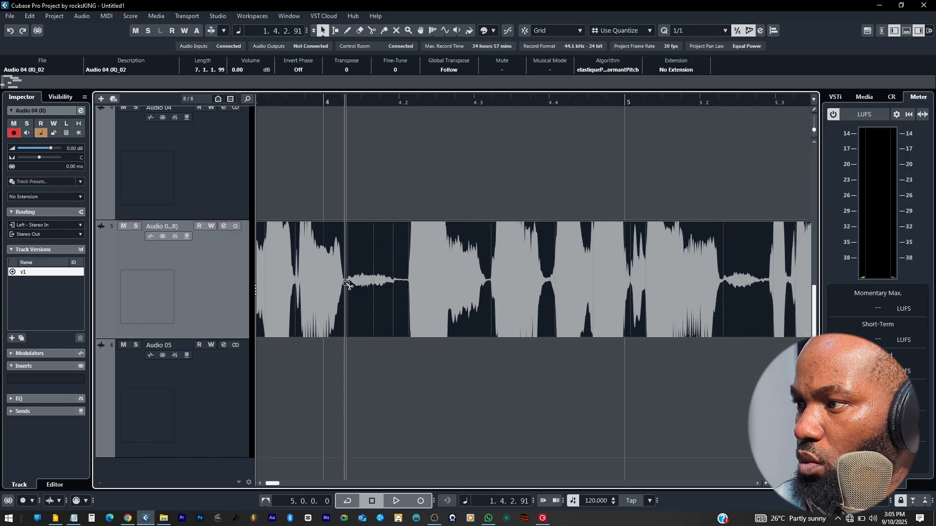
{"action": "left_click", "coordinate": [347, 284], "text": "alt"}
{"action": "left_click", "coordinate": [399, 285], "text": "alt"}
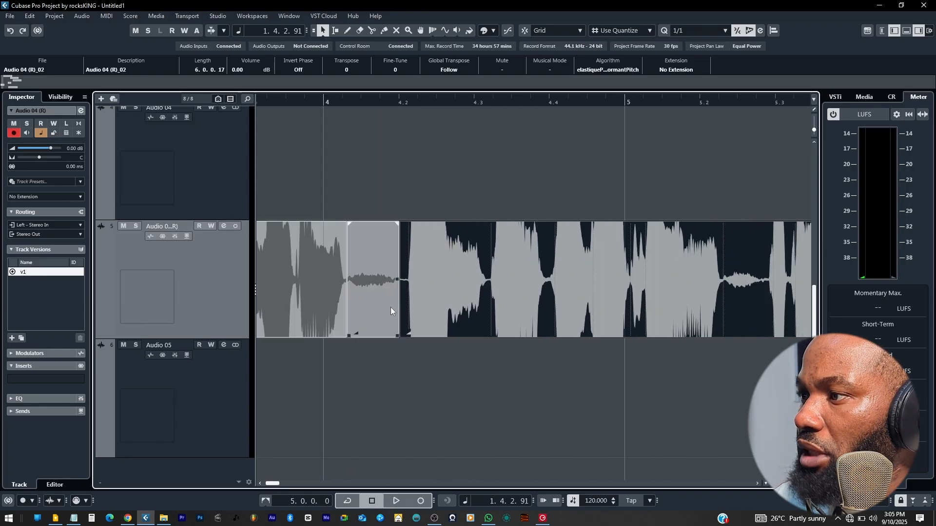
- Split the rest of the recording at the quiet breaths near positions 5.2, 6.1 and 7.3
{"action": "scroll", "coordinate": [390, 307], "scroll_direction": "right", "scroll_amount": 5}
{"action": "left_click", "coordinate": [333, 287], "text": "alt"}
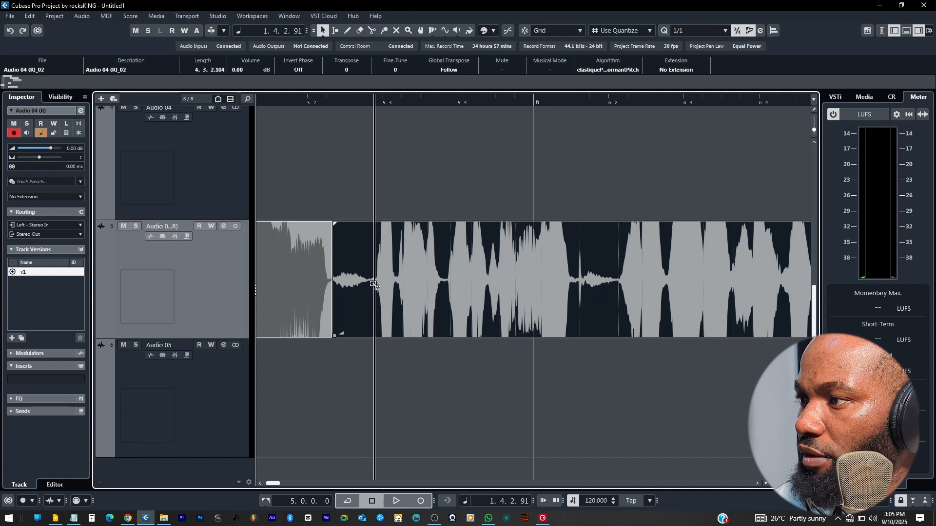
{"action": "left_click", "coordinate": [374, 284], "text": "alt"}
{"action": "scroll", "coordinate": [440, 304], "scroll_direction": "right", "scroll_amount": 3}
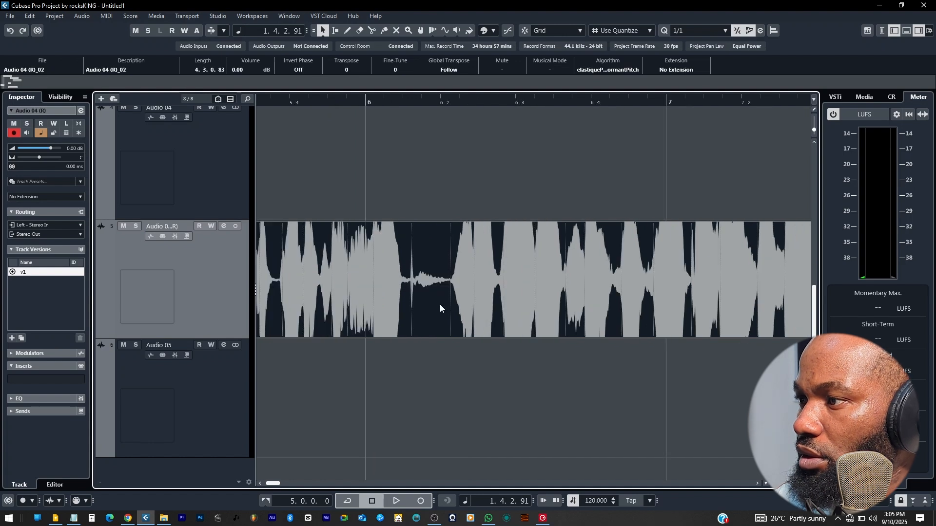
{"action": "left_click", "coordinate": [406, 285], "text": "alt"}
{"action": "scroll", "coordinate": [440, 298], "scroll_direction": "right", "scroll_amount": 5}
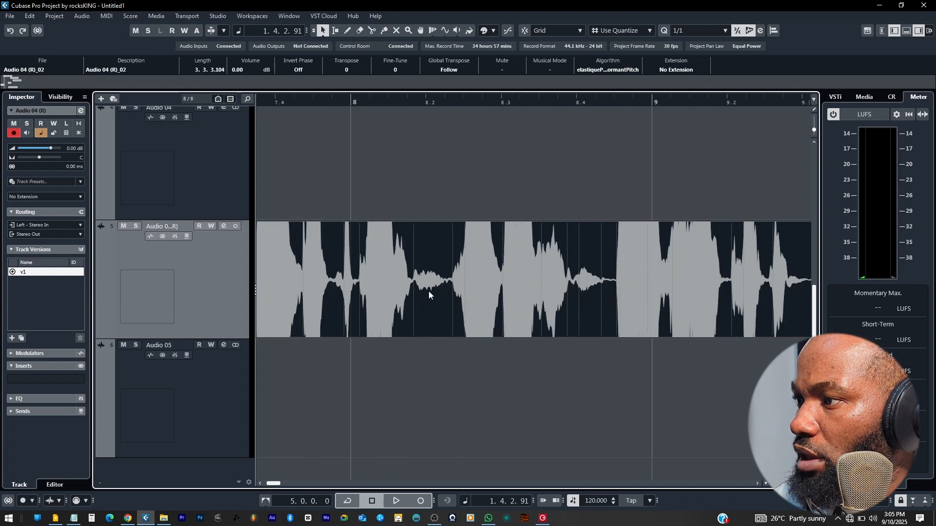
{"action": "scroll", "coordinate": [438, 288], "scroll_direction": "left", "scroll_amount": 2}
{"action": "left_click", "coordinate": [374, 285], "text": "alt"}
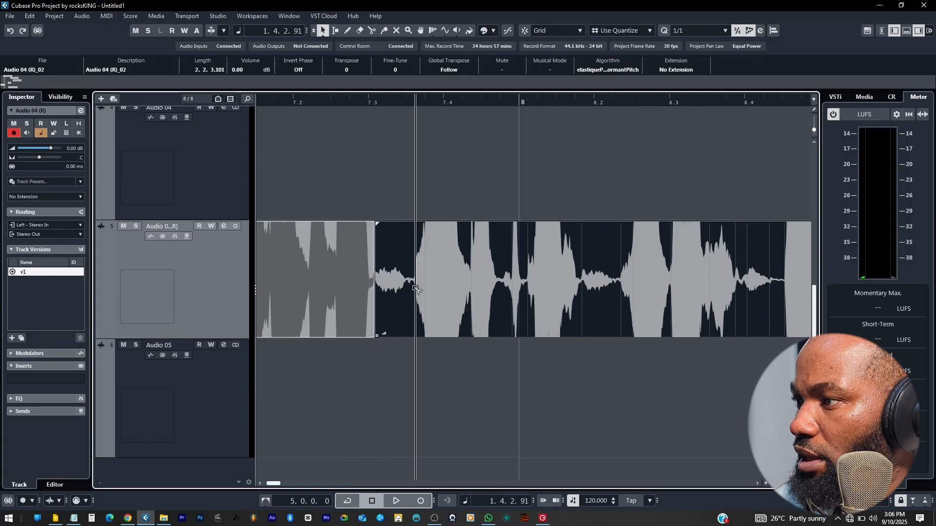
{"action": "left_click", "coordinate": [415, 289], "text": "alt"}
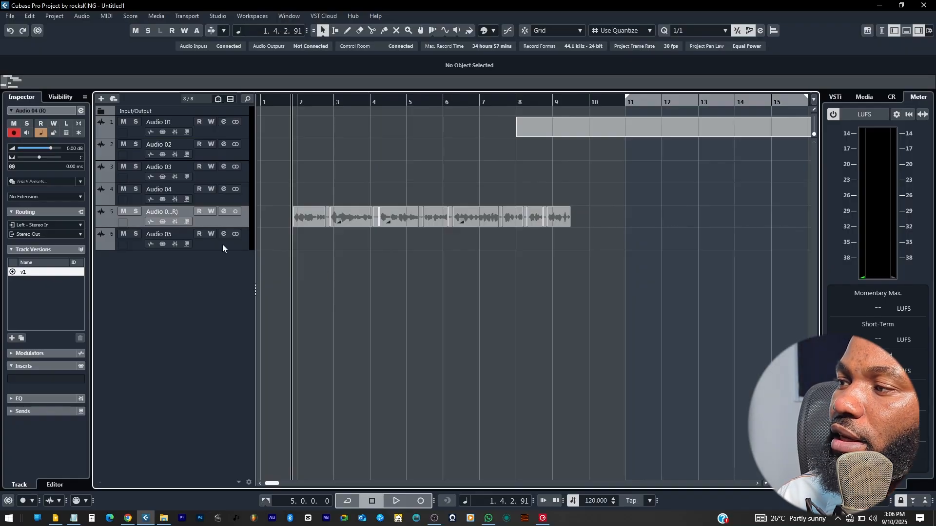
- Render all the split recording segments as one event, using Dry processing at 24 bit and muting the source events
{"action": "left_click_drag", "start_coordinate": [614, 211], "coordinate": [259, 260]}
{"action": "key", "text": "alt+r"}
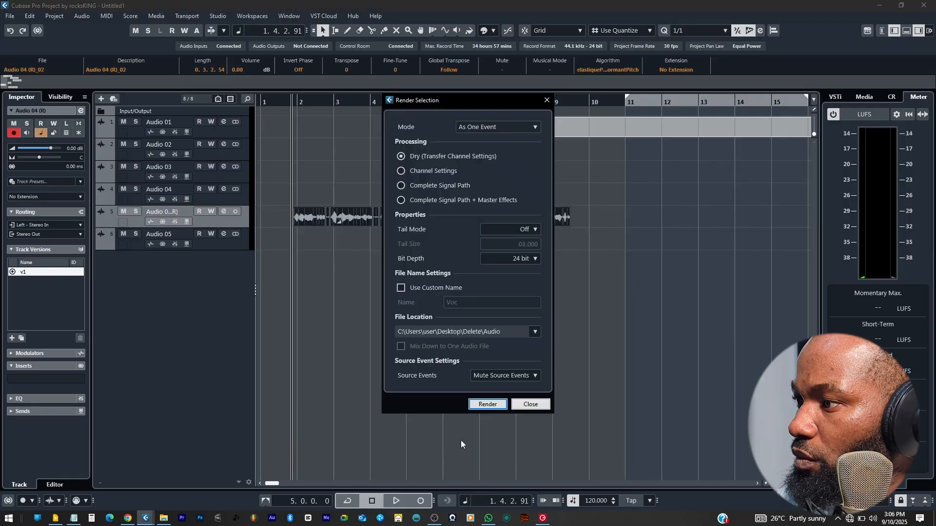
{"action": "left_click", "coordinate": [488, 405]}
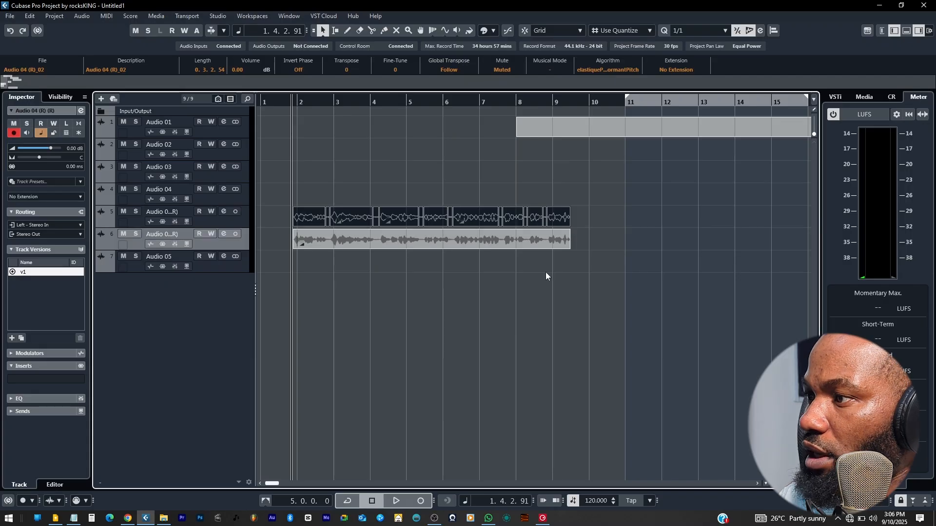
{"action": "left_click", "coordinate": [421, 291]}
{"action": "left_click_drag", "start_coordinate": [573, 200], "coordinate": [276, 217]}
{"action": "left_click", "coordinate": [276, 216]}
{"action": "left_click_drag", "start_coordinate": [300, 185], "coordinate": [322, 293]}
{"action": "left_click", "coordinate": [416, 306]}
{"action": "left_click", "coordinate": [395, 238]}
{"action": "left_click_drag", "start_coordinate": [268, 197], "coordinate": [634, 224]}
{"action": "left_click", "coordinate": [611, 267]}
- Add loudness normalization at -23.0 LUFS to the rendered event in Direct Offline Processing and close the processing window
{"action": "left_click", "coordinate": [449, 242]}
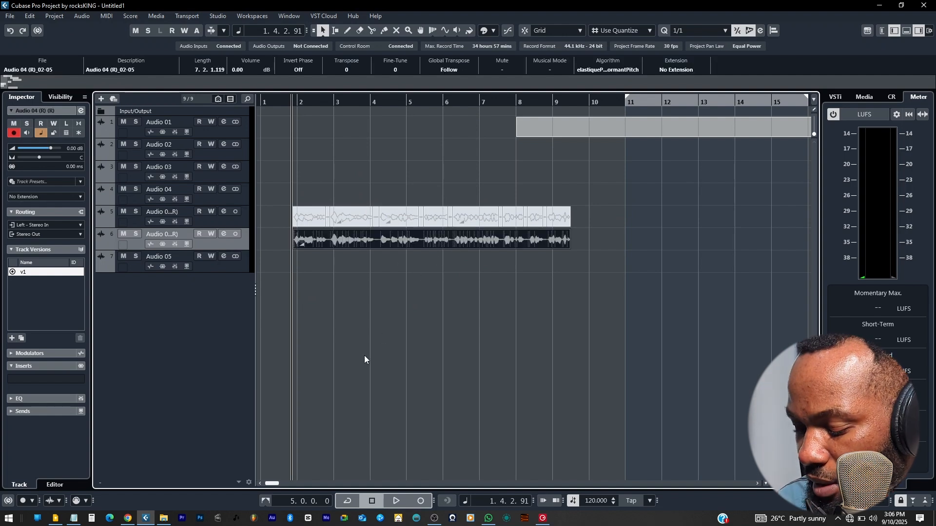
{"action": "key", "text": "F7"}
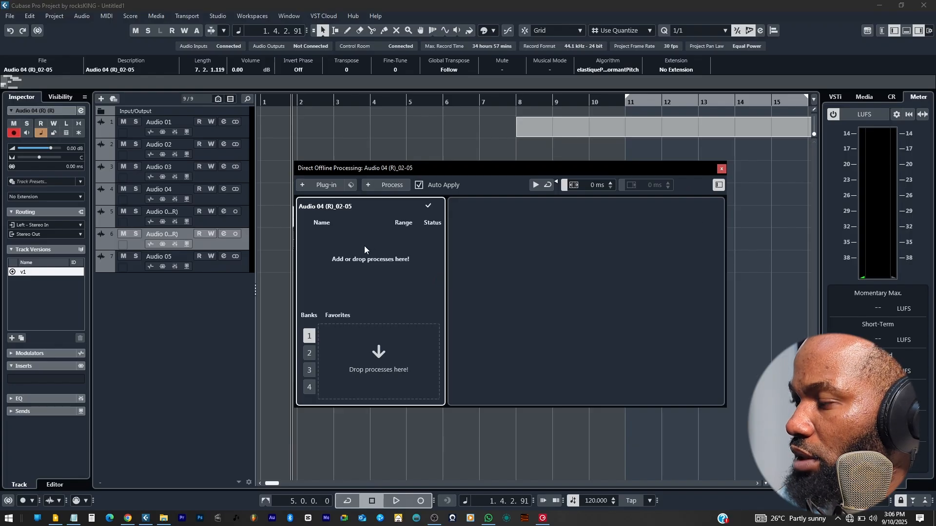
{"action": "key", "text": "ctrl+v"}
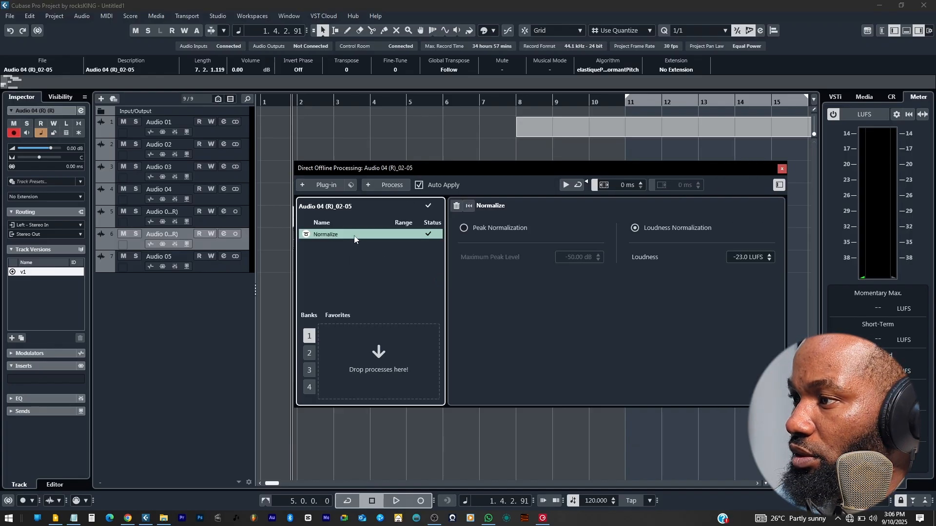
{"action": "key", "text": "F7"}
{"action": "left_click", "coordinate": [398, 277]}
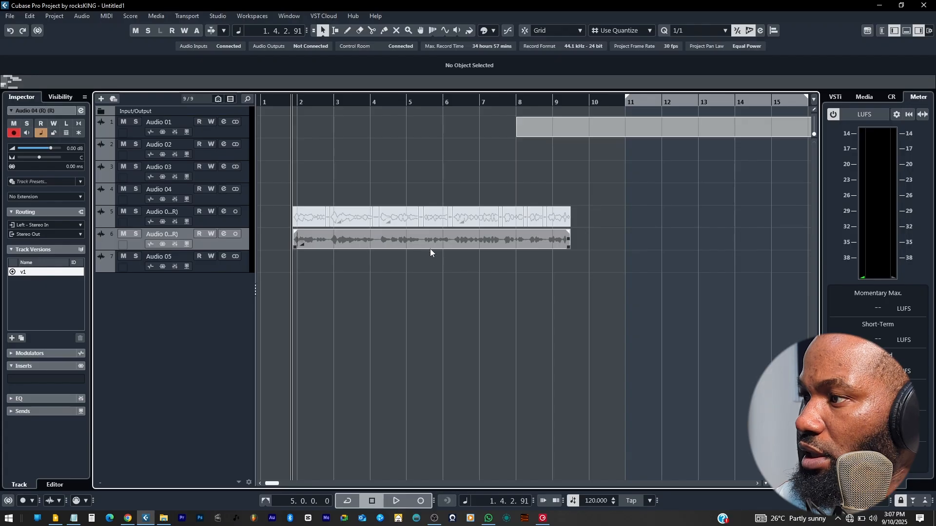
{"action": "key", "text": "ctrl+s"}
{"action": "key", "text": "Escape"}
{"action": "left_click_drag", "start_coordinate": [642, 181], "coordinate": [279, 216]}
{"action": "left_click_drag", "start_coordinate": [277, 266], "coordinate": [606, 239]}
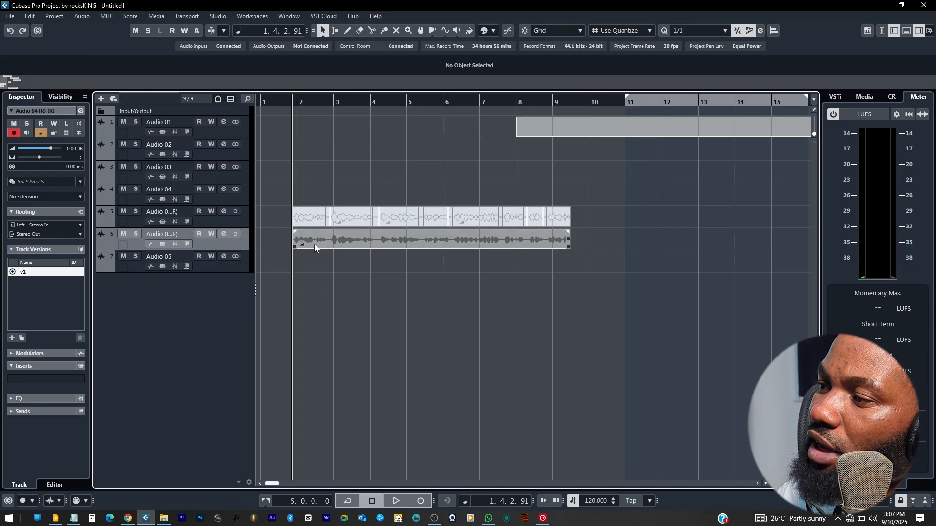
- Try splitting the rendered event by hand around the quiet breath just before bar 3, and undo both splits
{"action": "left_click", "coordinate": [312, 218]}
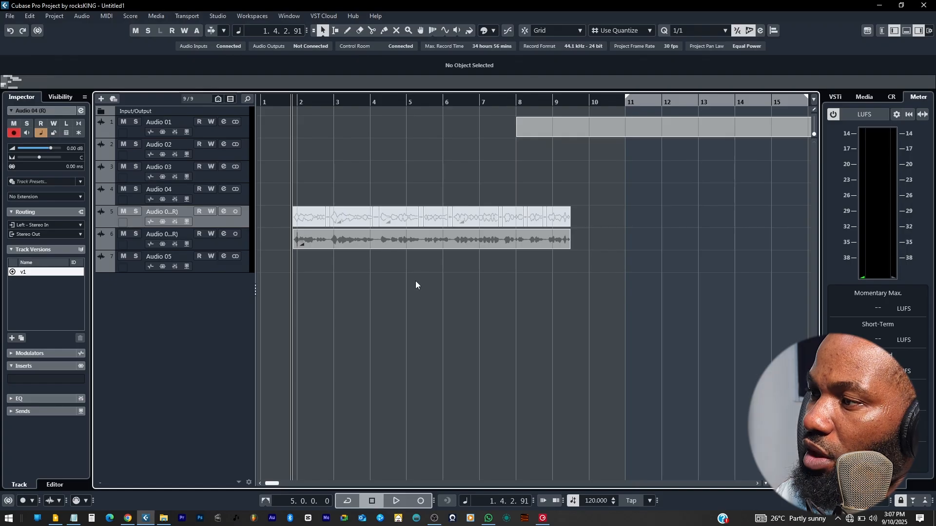
{"action": "scroll", "coordinate": [317, 258], "scroll_direction": "up", "scroll_amount": 5}
{"action": "scroll", "coordinate": [361, 277], "scroll_direction": "up", "scroll_amount": 3}
{"action": "left_click", "coordinate": [346, 364], "text": "alt"}
{"action": "left_click", "coordinate": [359, 367], "text": "alt"}
{"action": "key", "text": "ctrl+z"}
{"action": "key", "text": "ctrl+z"}
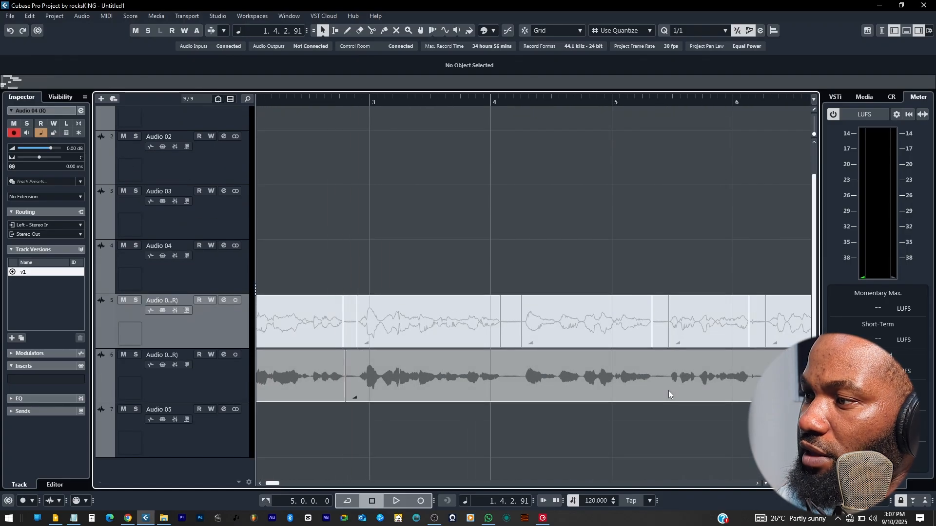
{"action": "scroll", "coordinate": [536, 383], "scroll_direction": "down", "scroll_amount": 5}
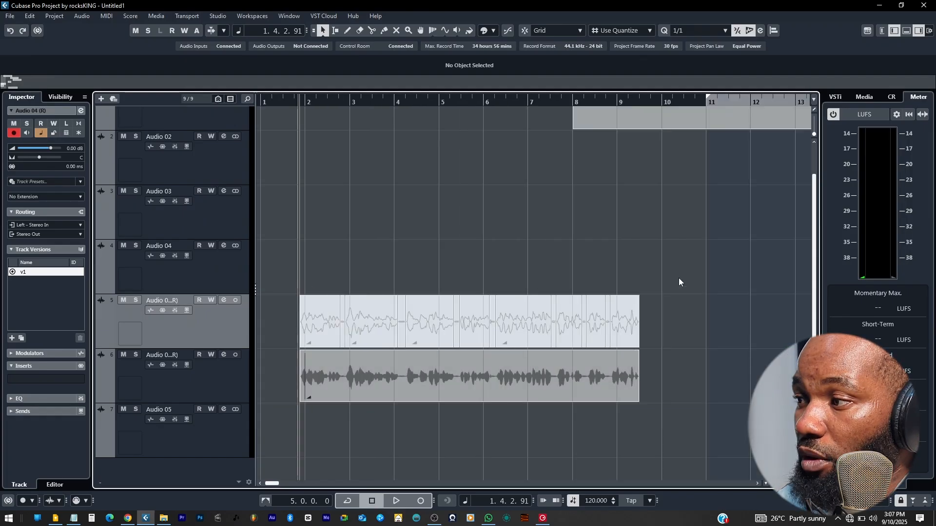
{"action": "scroll", "coordinate": [345, 332], "scroll_direction": "down", "scroll_amount": 4}
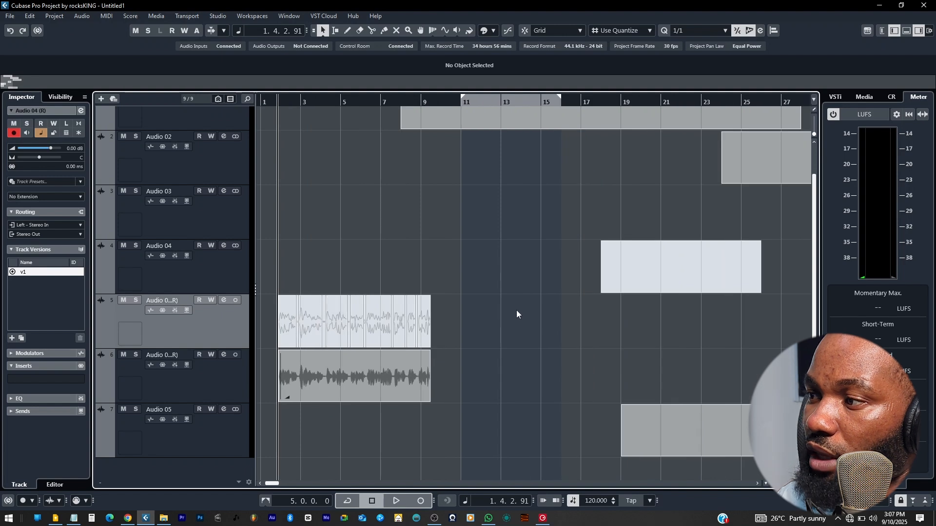
- Select the events on both vocal tracks and run the Copy Edit macro twice to copy the recording's splits onto the rendered event
{"action": "left_click_drag", "start_coordinate": [523, 315], "coordinate": [250, 367]}
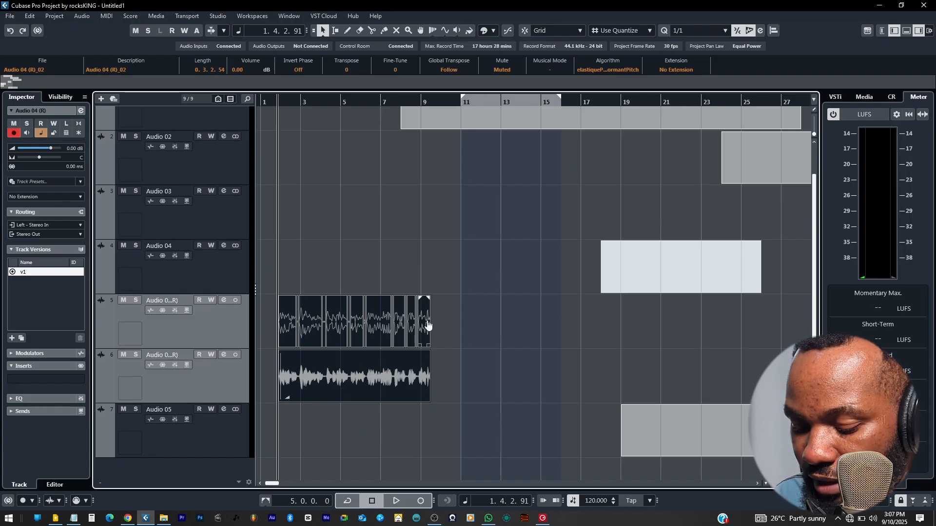
{"action": "key", "text": "alt+x"}
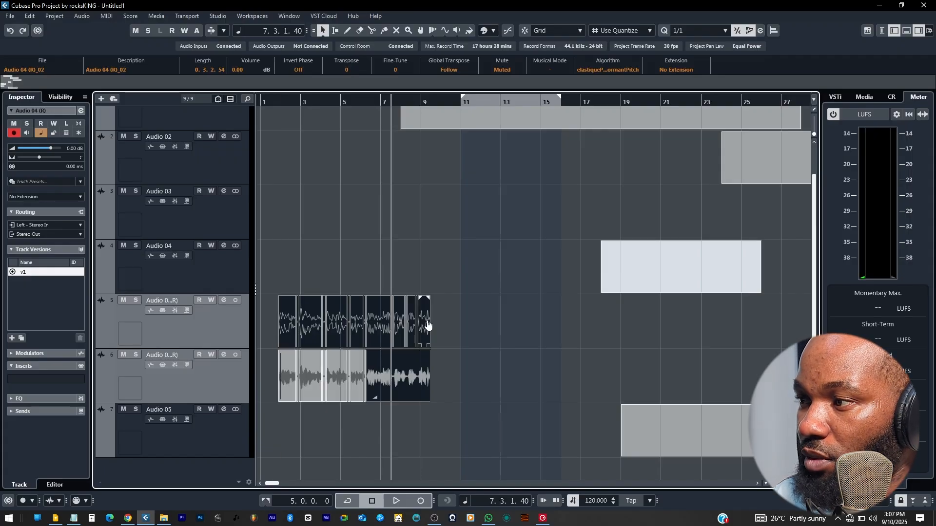
{"action": "key", "text": "alt+x"}
{"action": "scroll", "coordinate": [296, 408], "scroll_direction": "up", "scroll_amount": 6}
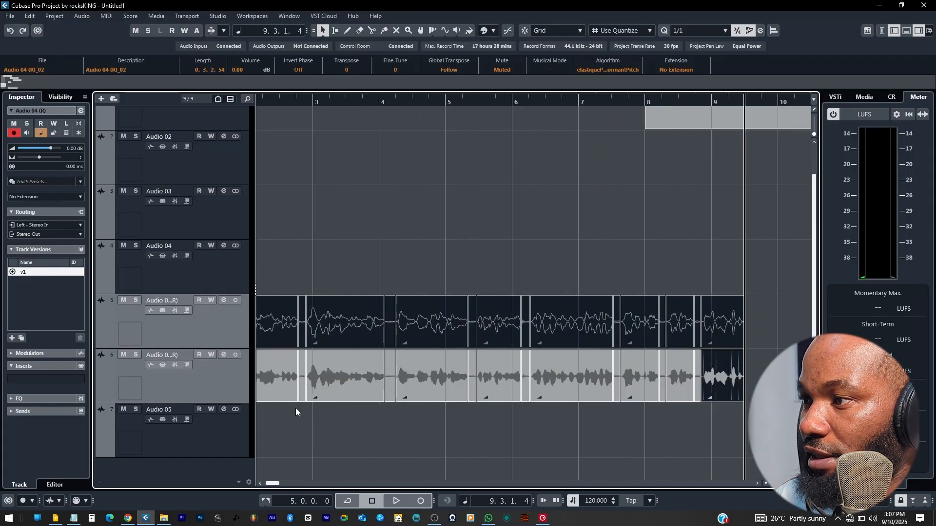
{"action": "key", "text": "shift+f"}
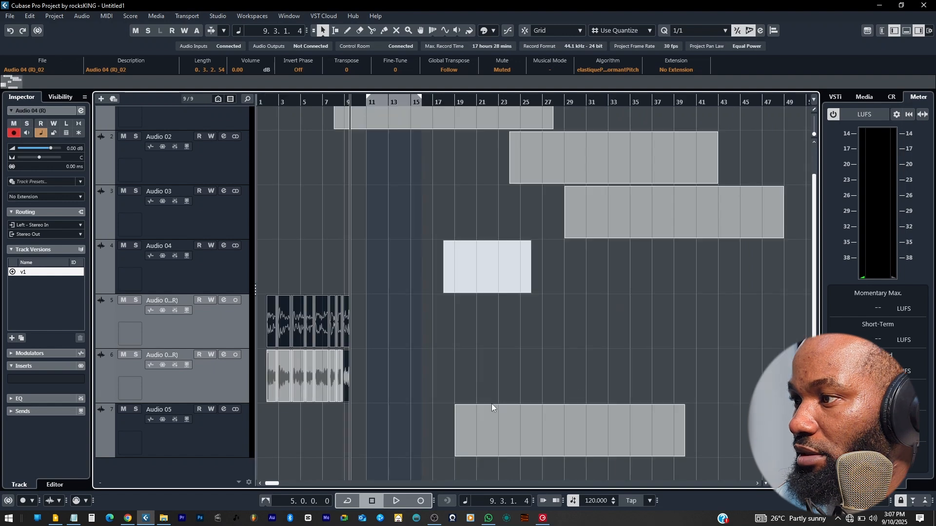
- Undo the macro's last splits on the rendered event, redo them and clear the selection
{"action": "left_click", "coordinate": [357, 394]}
{"action": "key", "text": "ctrl+shift+z"}
{"action": "key", "text": "ctrl+shift+z"}
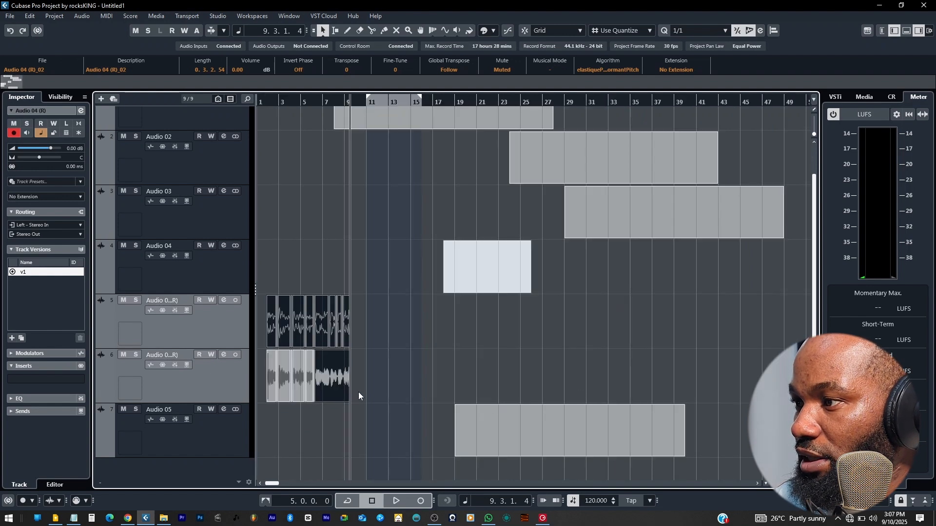
{"action": "left_click", "coordinate": [296, 417]}
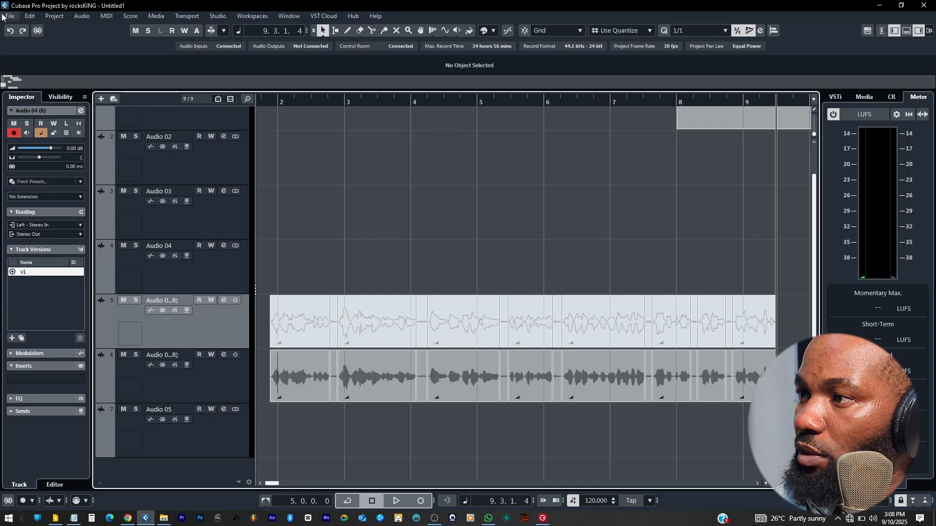
- Open the Key Commands settings, expand the Copy Edit macro and enlarge the macro list to show all its commands
{"action": "left_click", "coordinate": [30, 17]}
{"action": "left_click", "coordinate": [70, 400]}
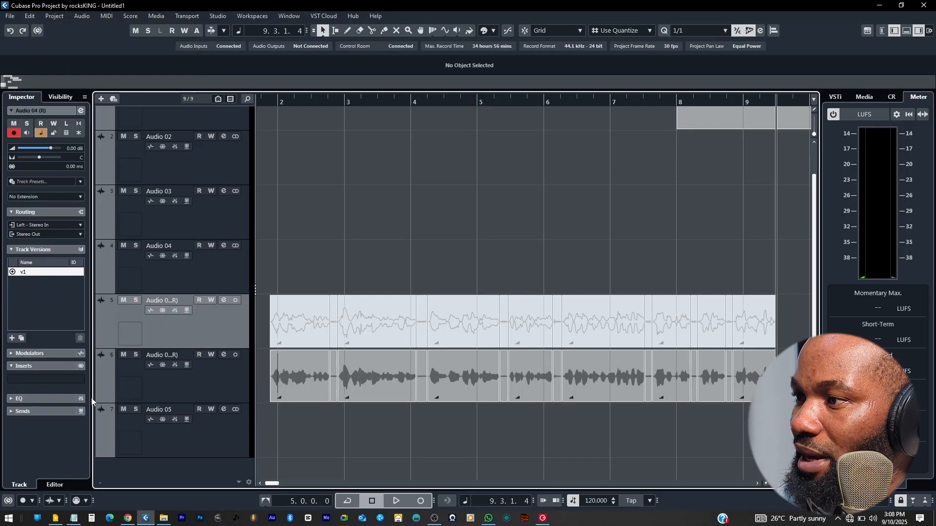
{"action": "left_click", "coordinate": [621, 127]}
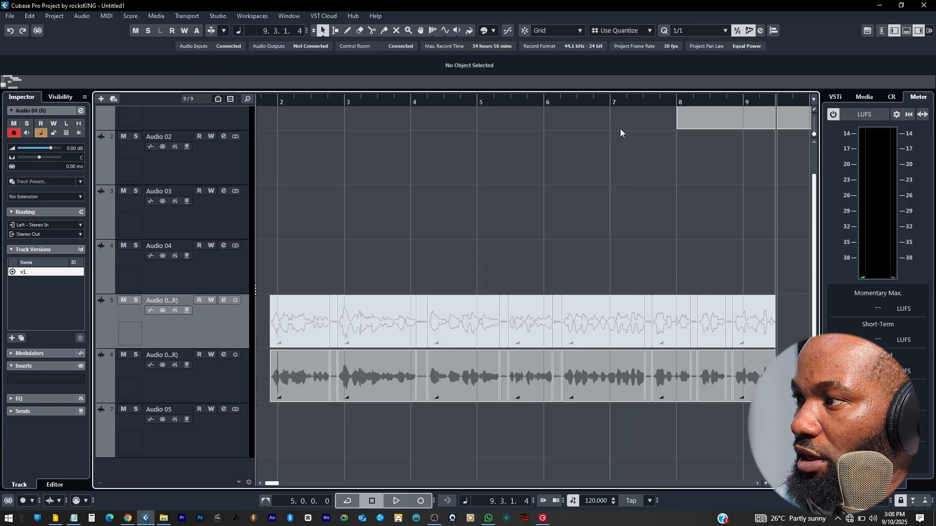
{"action": "key", "text": "alt+k"}
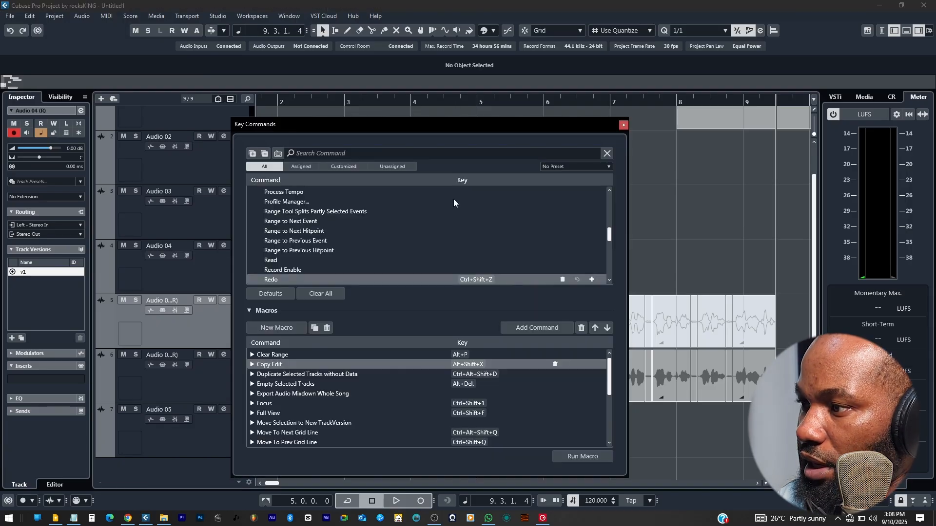
{"action": "left_click", "coordinate": [253, 365]}
{"action": "left_click_drag", "start_coordinate": [348, 117], "coordinate": [348, 1]}
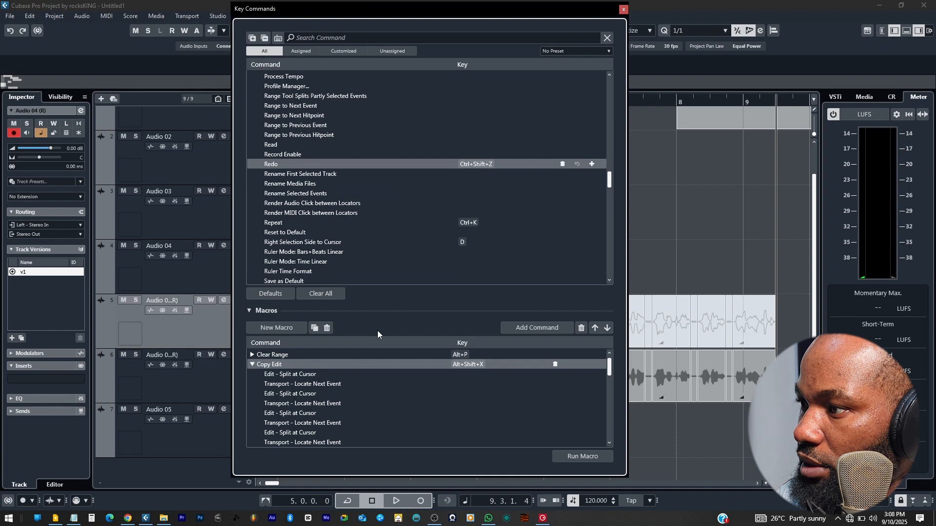
{"action": "left_click_drag", "start_coordinate": [376, 322], "coordinate": [409, 166]}
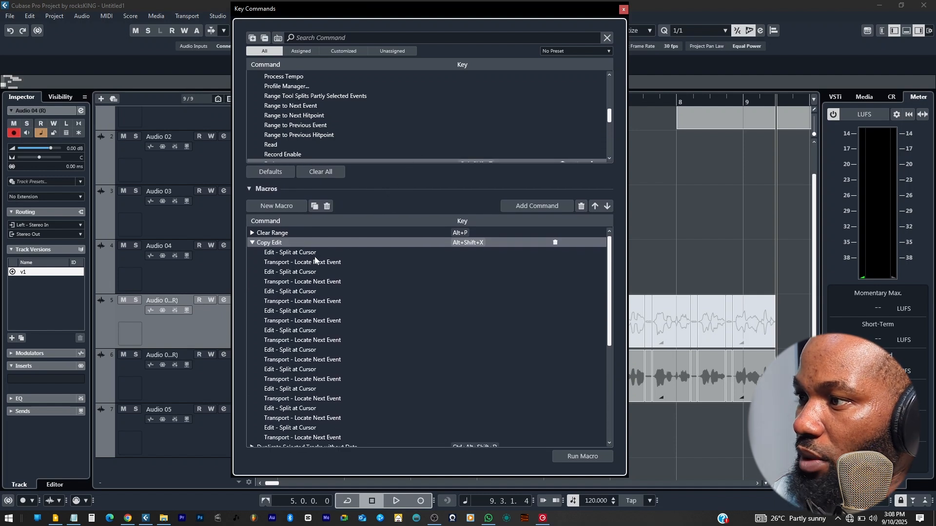
- Examine the order of the Split at Cursor and Locate Next Event commands in the Copy Edit macro, and close the settings
{"action": "left_click", "coordinate": [270, 253]}
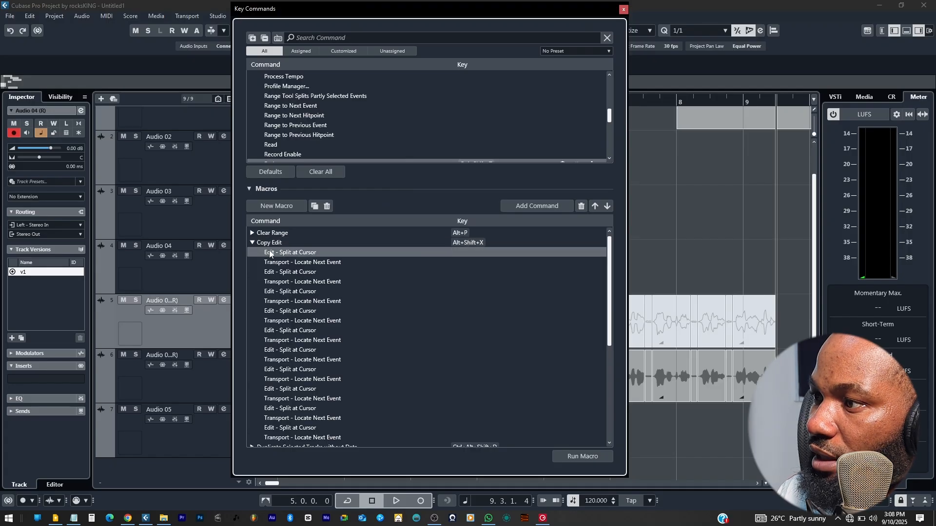
{"action": "left_click", "coordinate": [290, 263]}
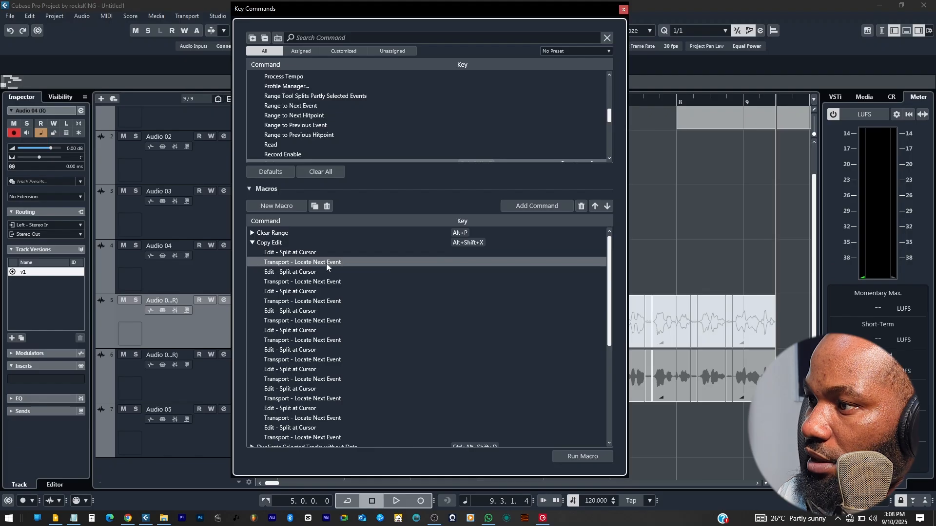
{"action": "left_click", "coordinate": [300, 273]}
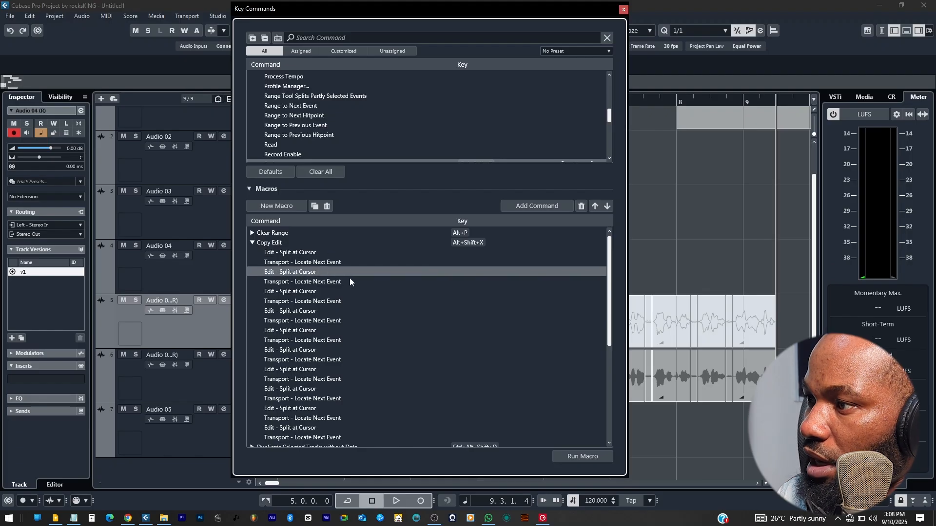
{"action": "left_click", "coordinate": [312, 283]}
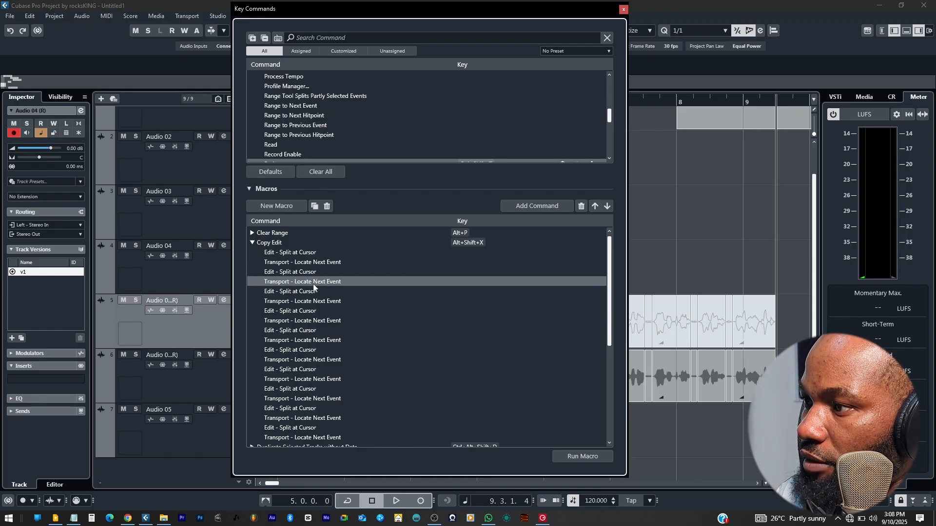
{"action": "left_click", "coordinate": [302, 293]}
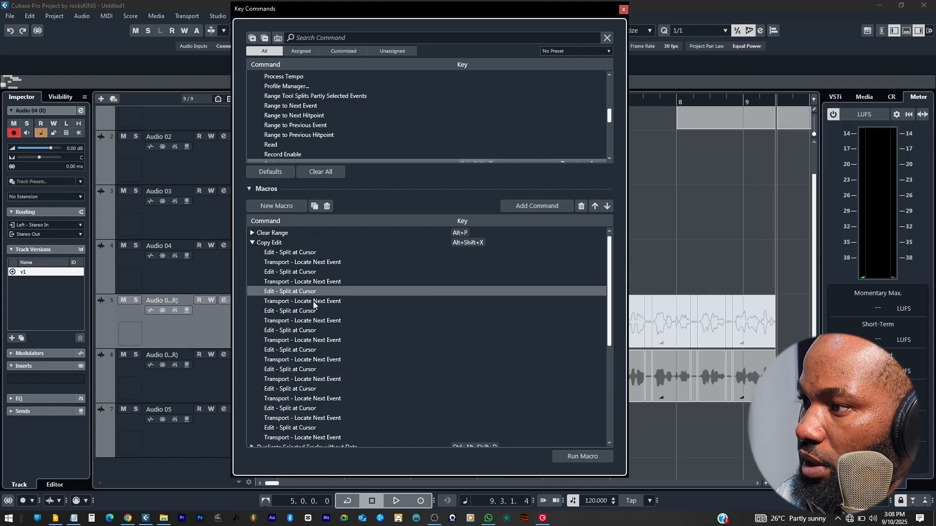
{"action": "left_click", "coordinate": [313, 302]}
{"action": "left_click", "coordinate": [308, 312]}
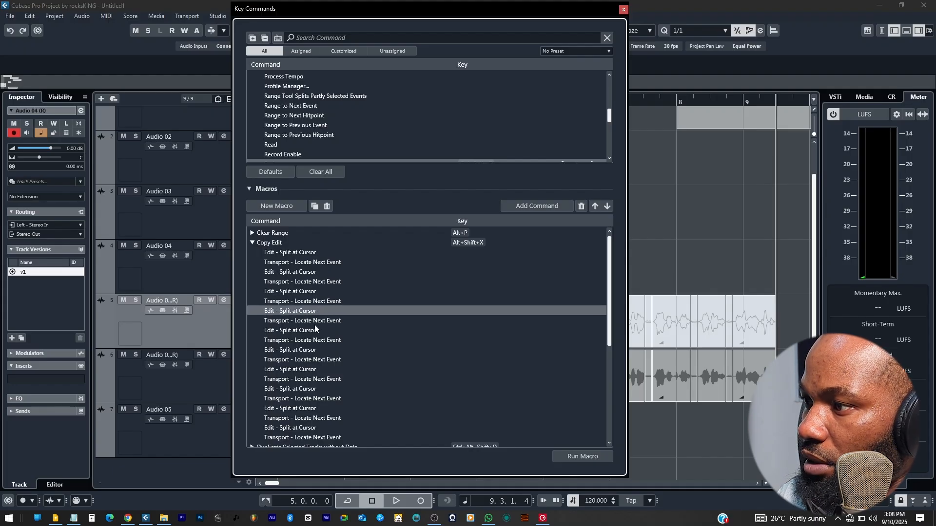
{"action": "left_click", "coordinate": [316, 321]}
{"action": "scroll", "coordinate": [307, 381], "scroll_direction": "down", "scroll_amount": 3}
{"action": "scroll", "coordinate": [416, 366], "scroll_direction": "up", "scroll_amount": 3}
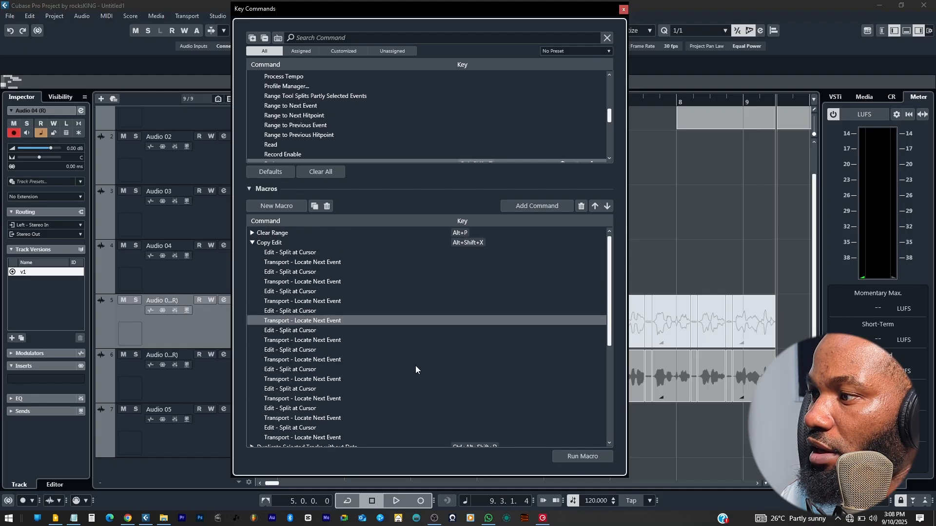
{"action": "left_click", "coordinate": [623, 10]}
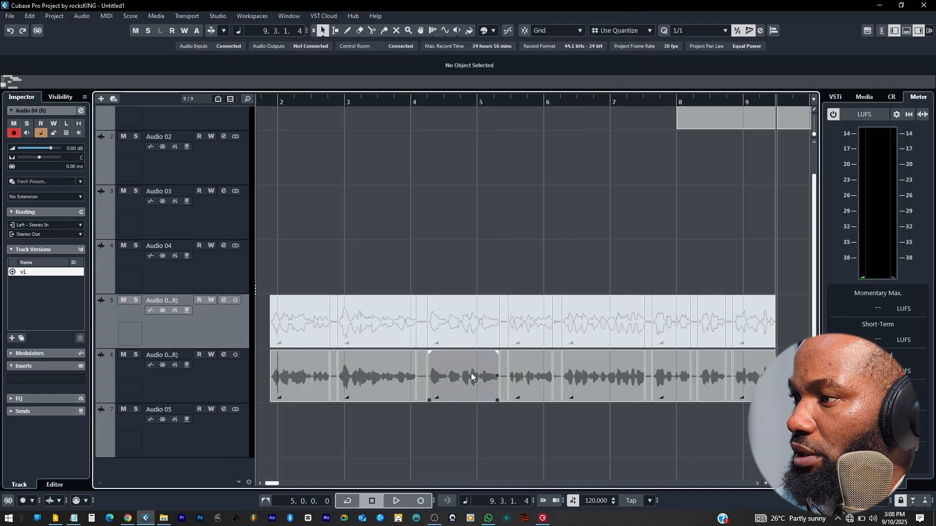
- Select all events on both vocal tracks and move the cursor to the start of the selection
{"action": "left_click_drag", "start_coordinate": [287, 240], "coordinate": [778, 416]}
{"action": "key", "text": "l"}
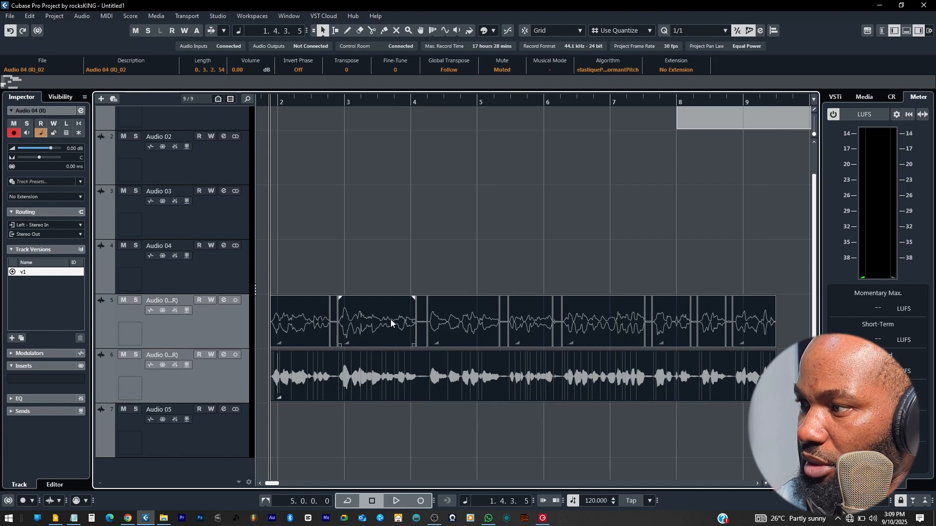
{"action": "left_click", "coordinate": [688, 247]}
{"action": "left_click_drag", "start_coordinate": [777, 247], "coordinate": [721, 266]}
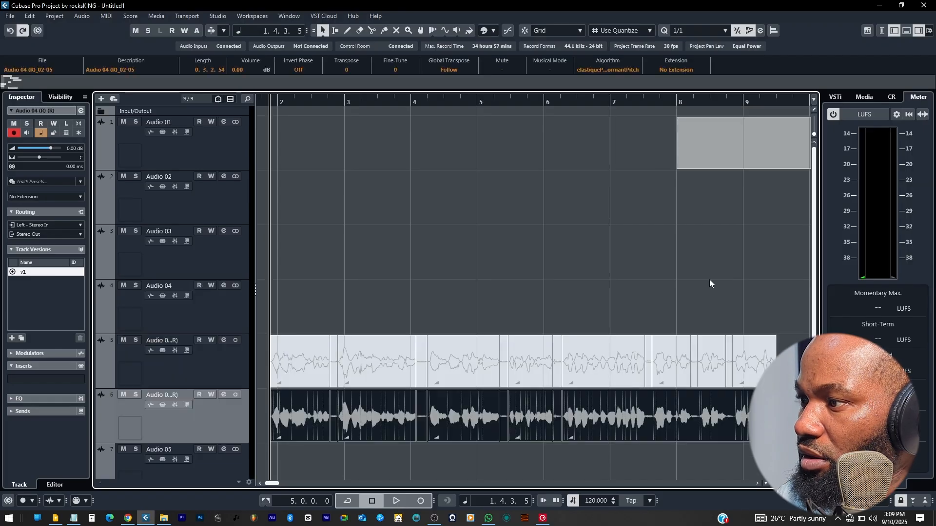
{"action": "left_click_drag", "start_coordinate": [788, 302], "coordinate": [210, 453]}
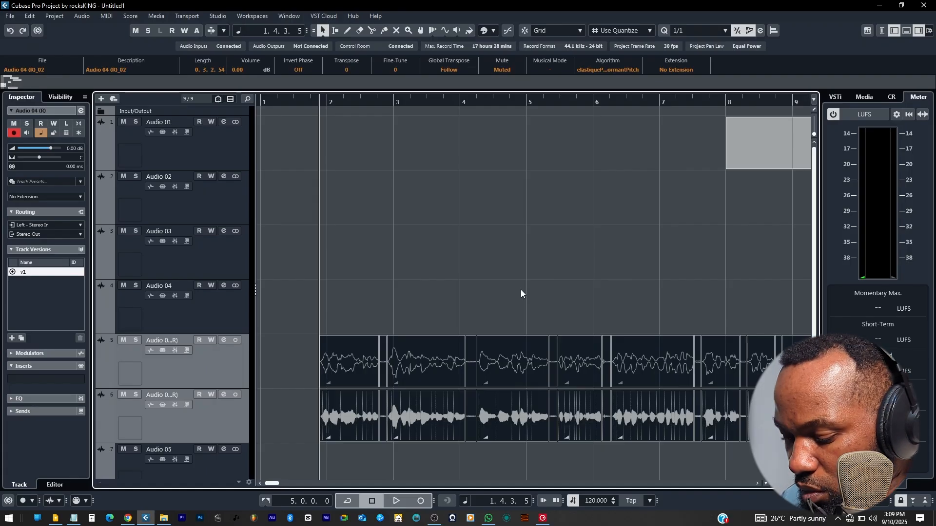
- Locate the next event boundary just before bar 3, inspect it up close and undo the macro's splits on the rendered event
{"action": "key", "text": "n"}
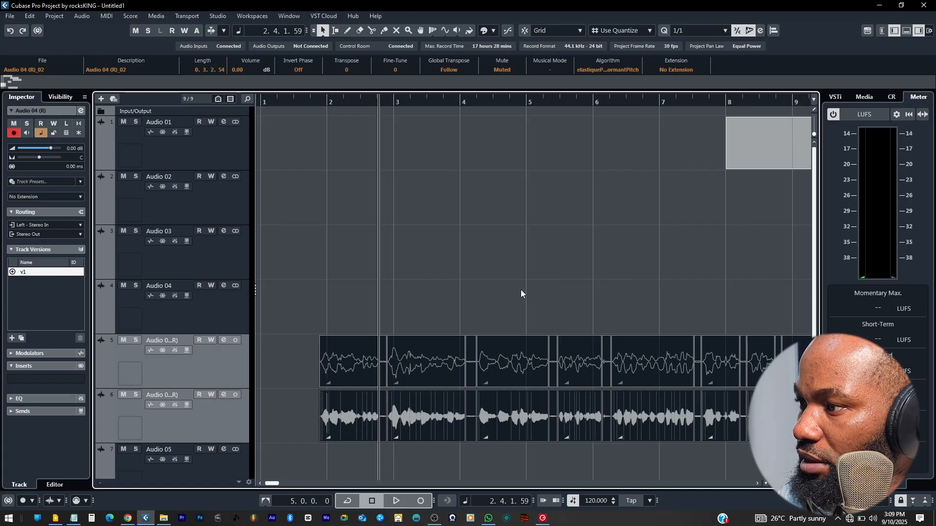
{"action": "key", "text": "h"}
{"action": "key", "text": "h"}
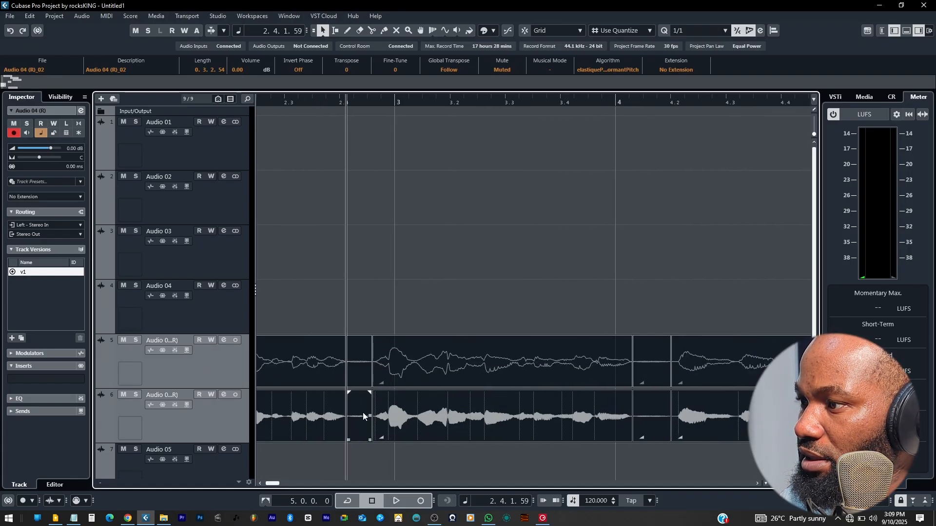
{"action": "scroll", "coordinate": [363, 390], "scroll_direction": "down", "scroll_amount": 4}
{"action": "scroll", "coordinate": [363, 391], "scroll_direction": "up", "scroll_amount": 3}
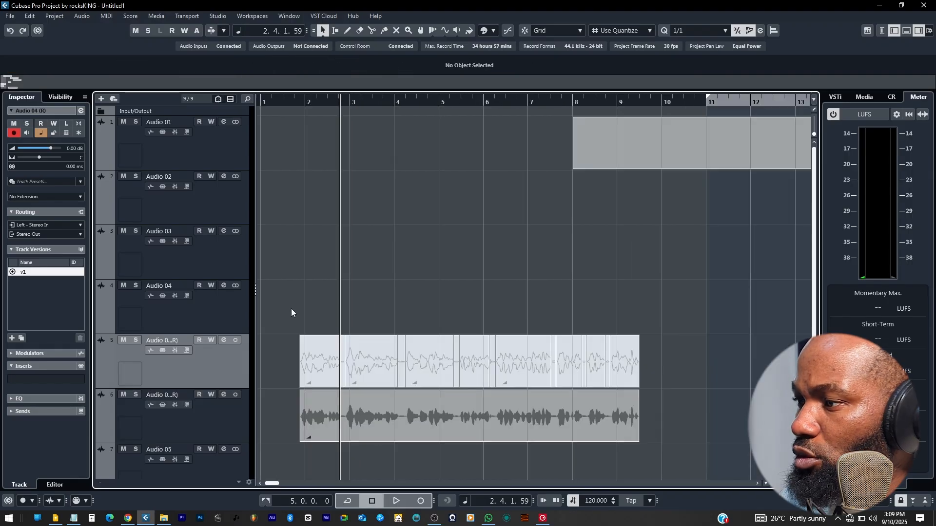
- With both vocal tracks' events selected, locate the boundary at 2.4.1.59, split the rendered event there and advance to the next event
{"action": "left_click_drag", "start_coordinate": [291, 312], "coordinate": [711, 429]}
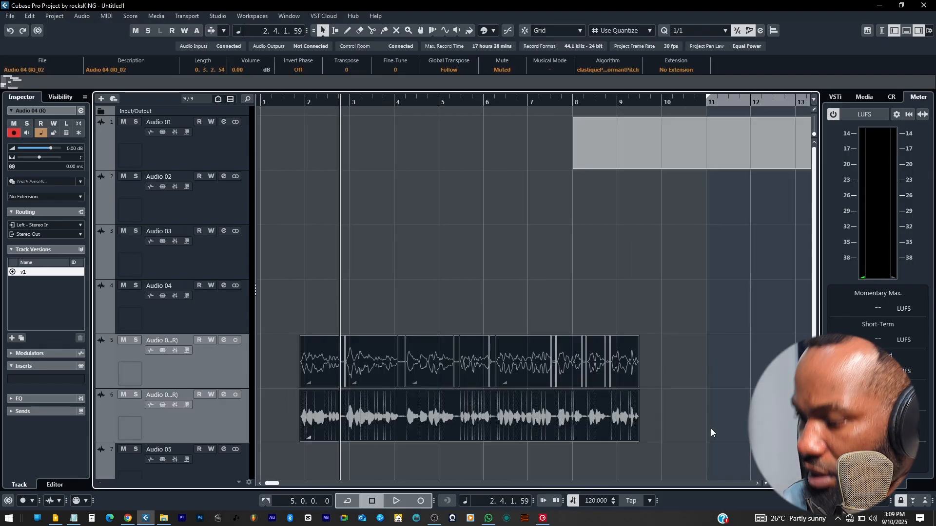
{"action": "key", "text": "b"}
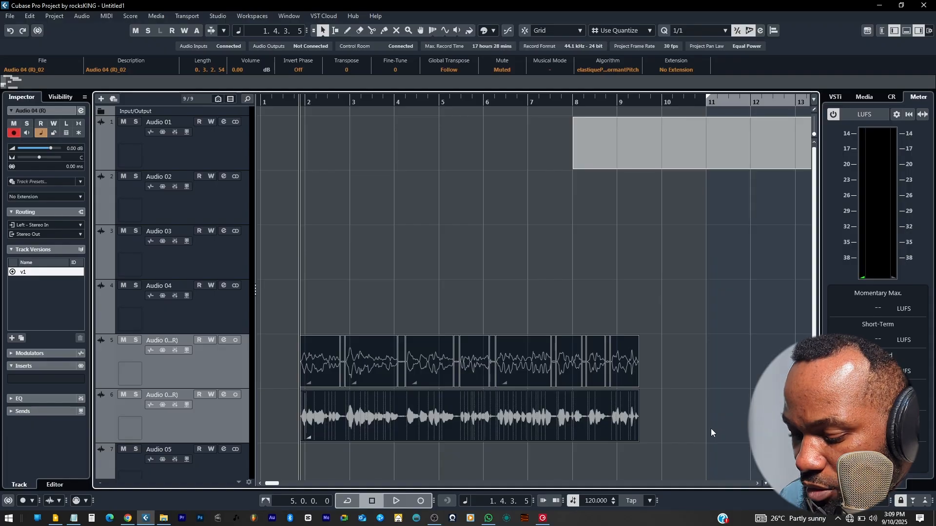
{"action": "key", "text": "n"}
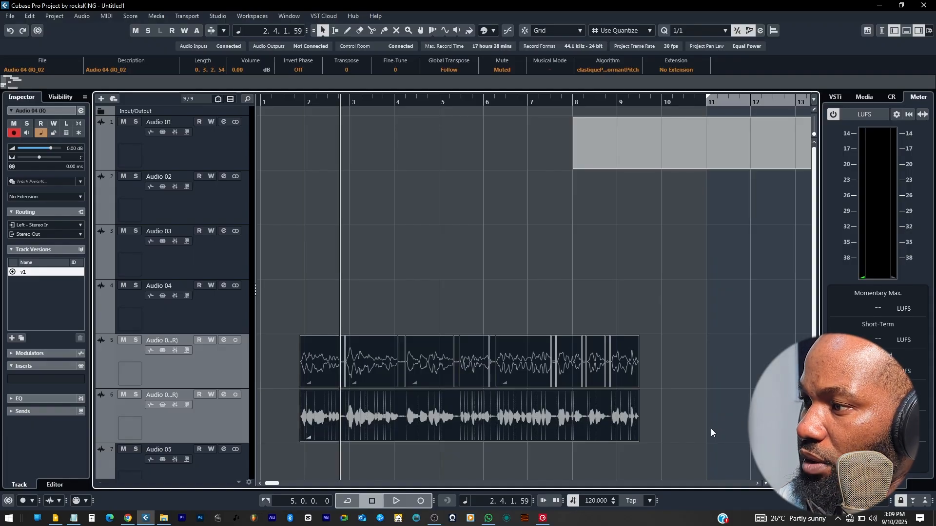
{"action": "scroll", "coordinate": [332, 386], "scroll_direction": "up", "scroll_amount": 2}
{"action": "scroll", "coordinate": [332, 386], "scroll_direction": "up", "scroll_amount": 2}
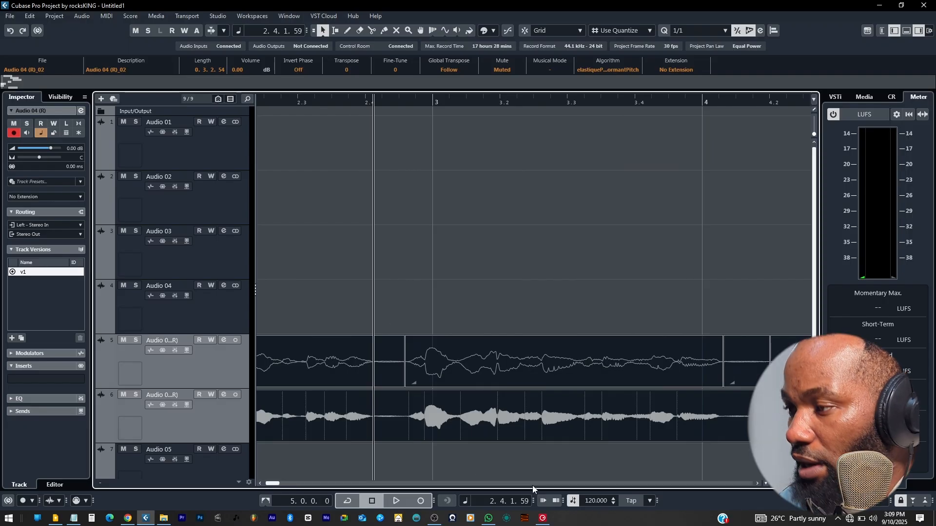
{"action": "key", "text": "alt+x"}
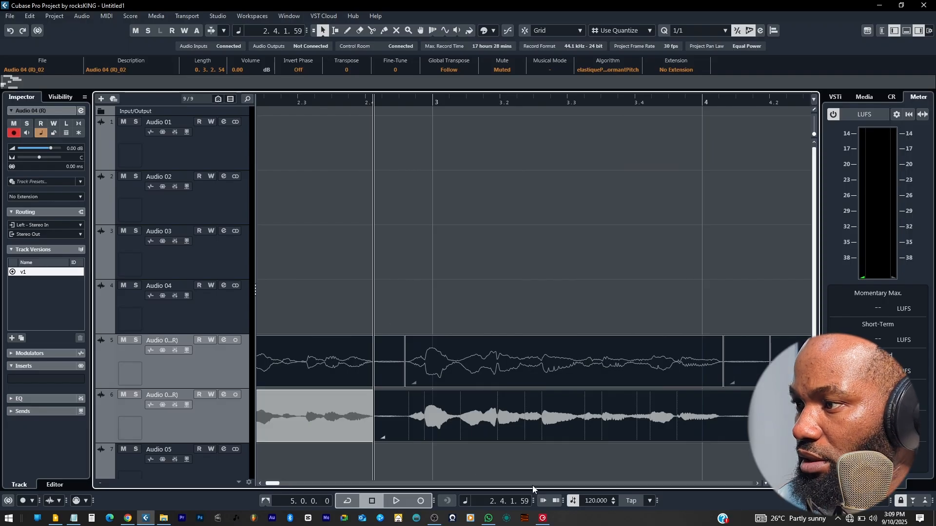
{"action": "key", "text": "space"}
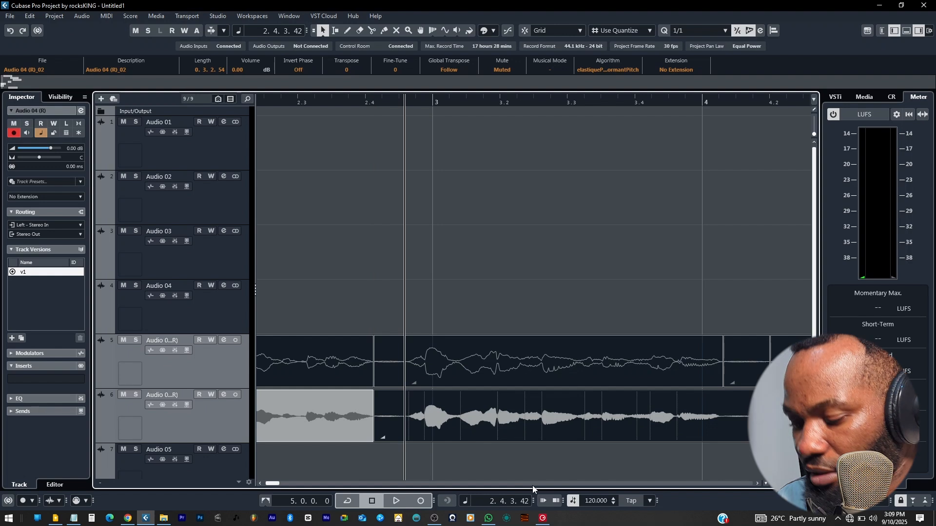
- Split the rendered vocal event at each successive event boundary from 2.4.3.42 through 6.2.1.37, advancing the cursor between splits
{"action": "key", "text": "alt+x"}
{"action": "key", "text": "n"}
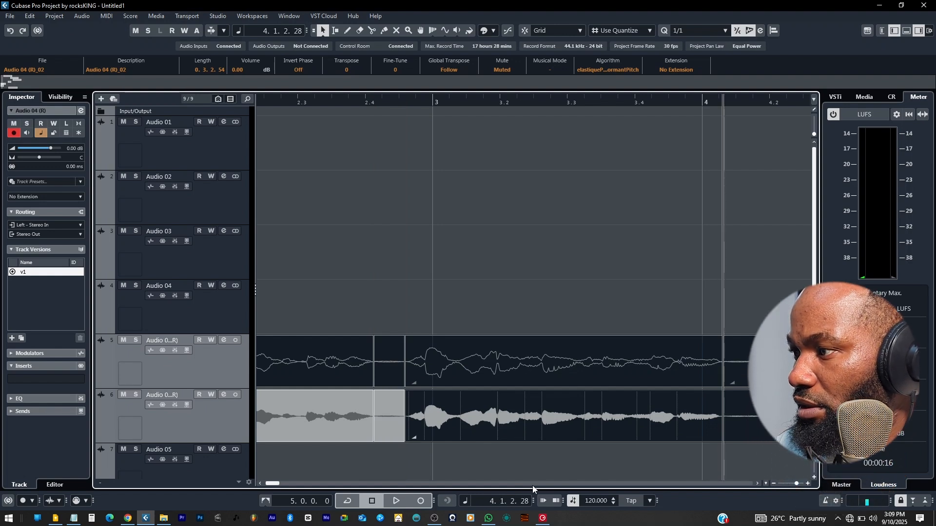
{"action": "key", "text": "alt+x"}
{"action": "key", "text": "n"}
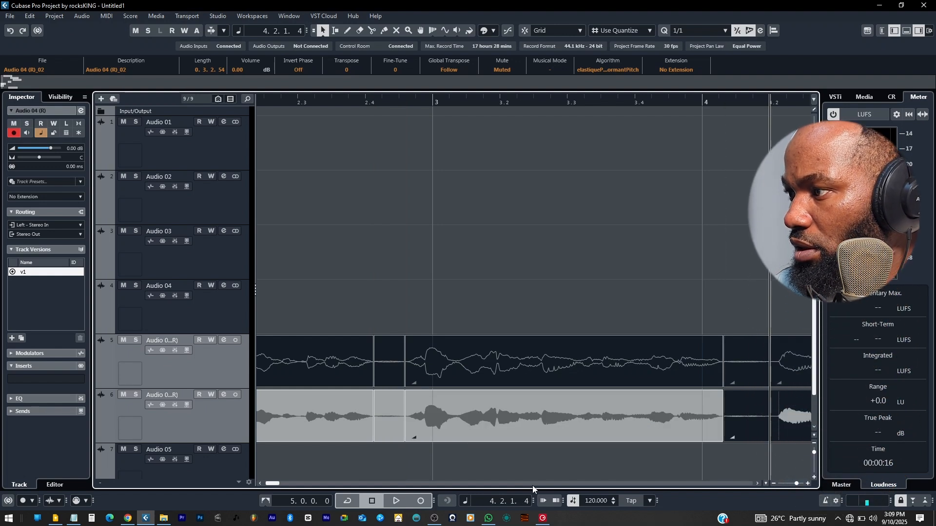
{"action": "key", "text": "alt+x"}
{"action": "key", "text": "n"}
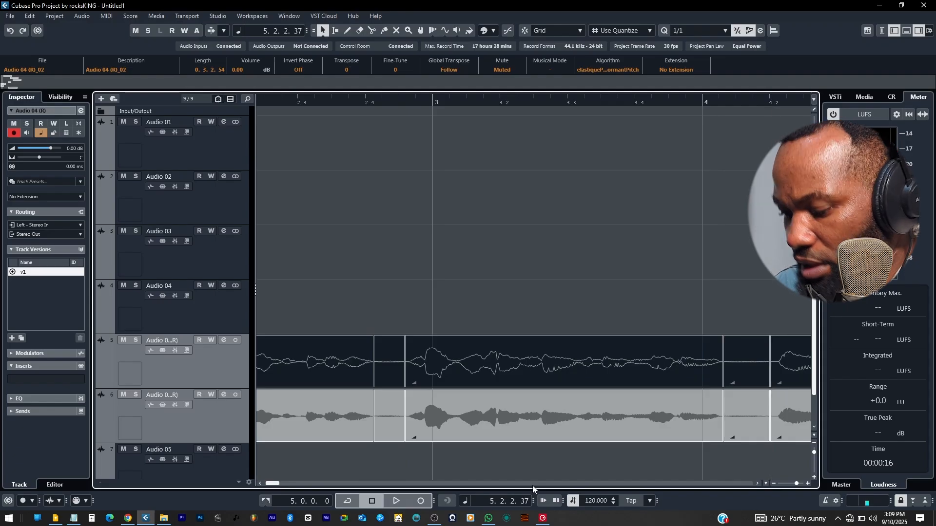
{"action": "key", "text": "alt+x"}
{"action": "key", "text": "n"}
{"action": "key", "text": "alt+x"}
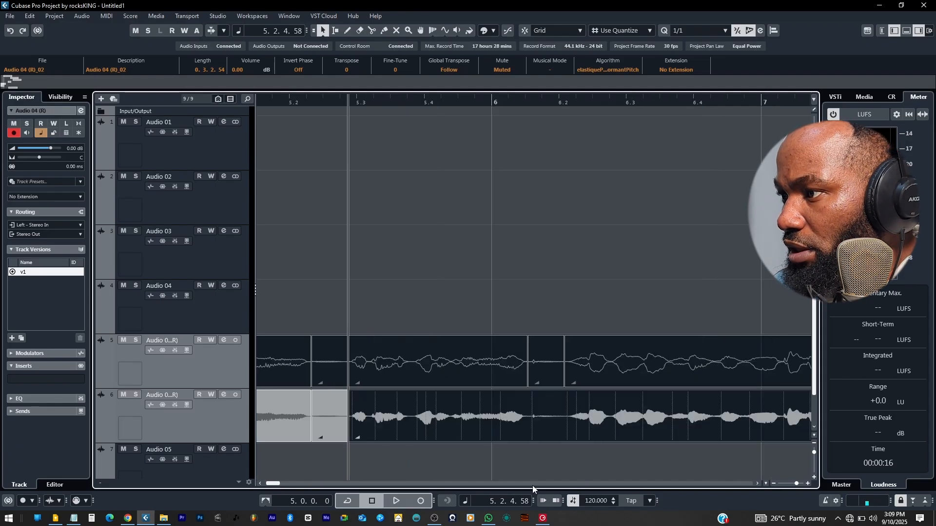
{"action": "key", "text": "n"}
{"action": "key", "text": "alt+x"}
{"action": "key", "text": "n"}
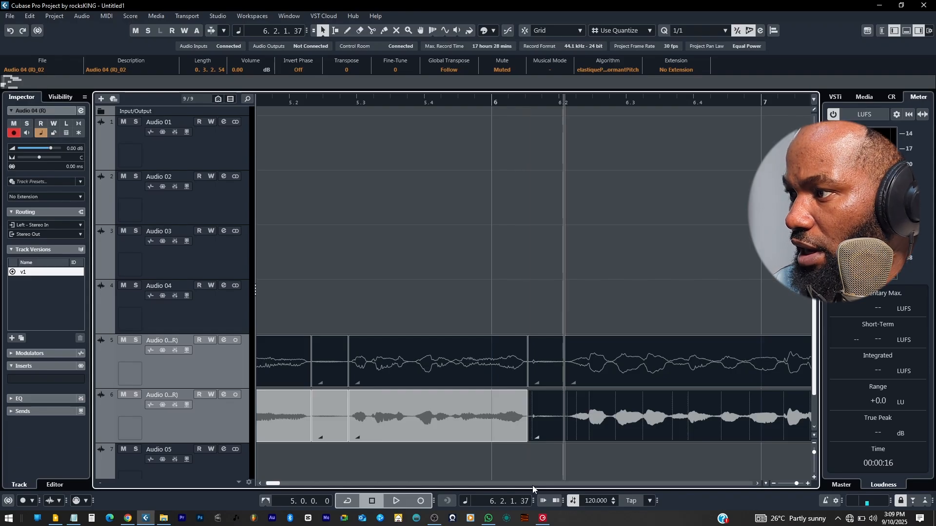
{"action": "key", "text": "alt+x"}
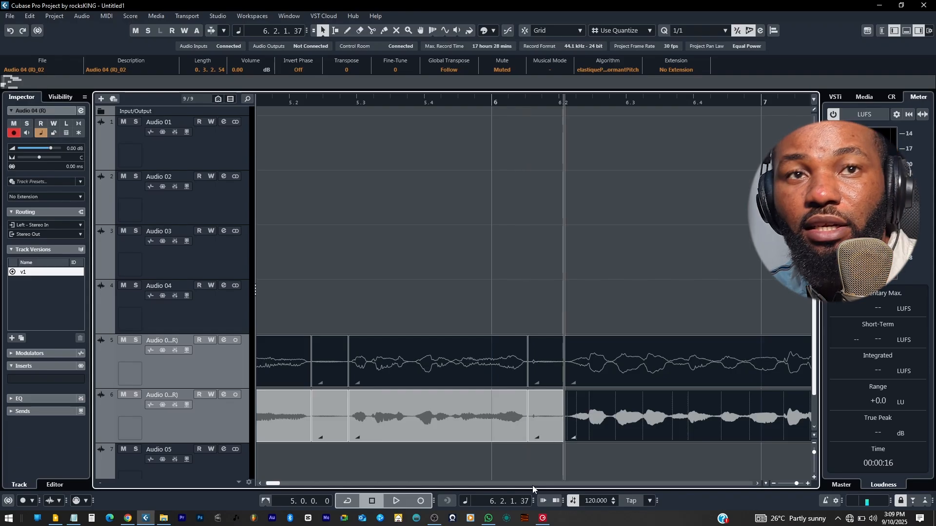
- Undo the series of manual splits on the rendered vocal event
{"action": "key", "text": "g"}
{"action": "key", "text": "g"}
{"action": "key", "text": "g"}
{"action": "key", "text": "g"}
{"action": "key", "text": "g"}
{"action": "key", "text": "g"}
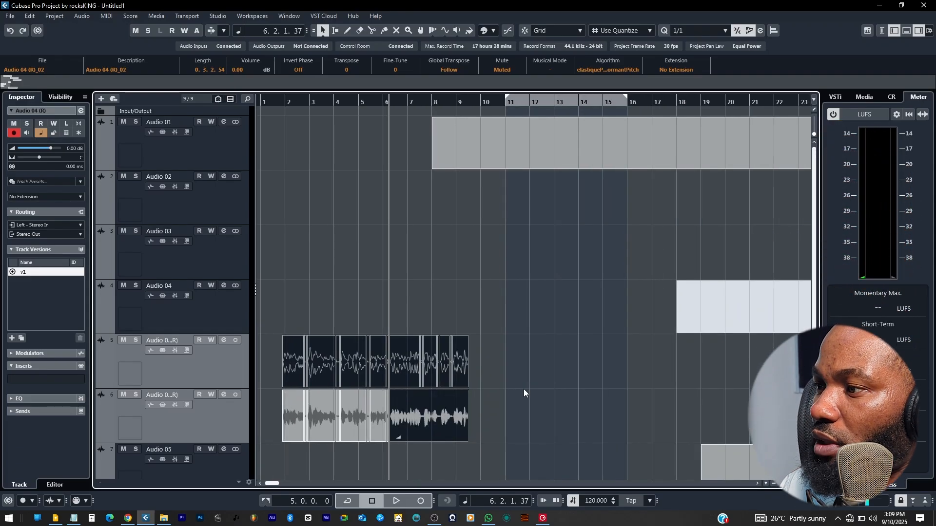
{"action": "key", "text": "ctrl+z"}
{"action": "key", "text": "ctrl+z"}
{"action": "key", "text": "ctrl+z"}
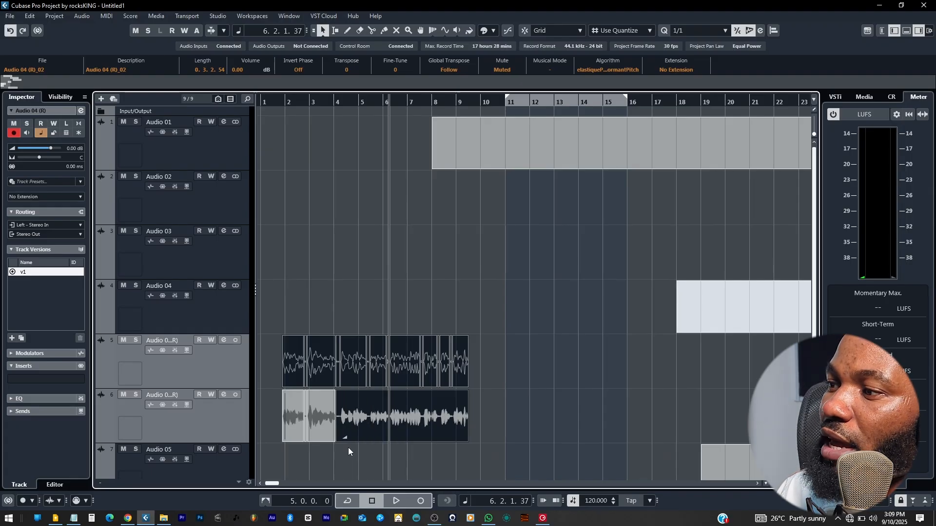
{"action": "key", "text": "ctrl+z"}
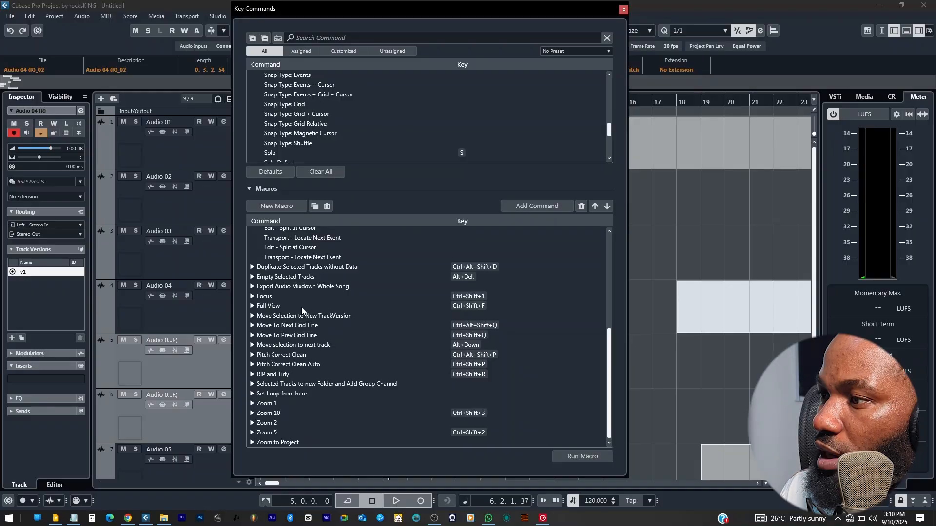
- Review the alternating Split at Cursor and Locate Next Event commands in the Copy Edit macro and collapse it
{"action": "scroll", "coordinate": [301, 307], "scroll_direction": "up", "scroll_amount": 6}
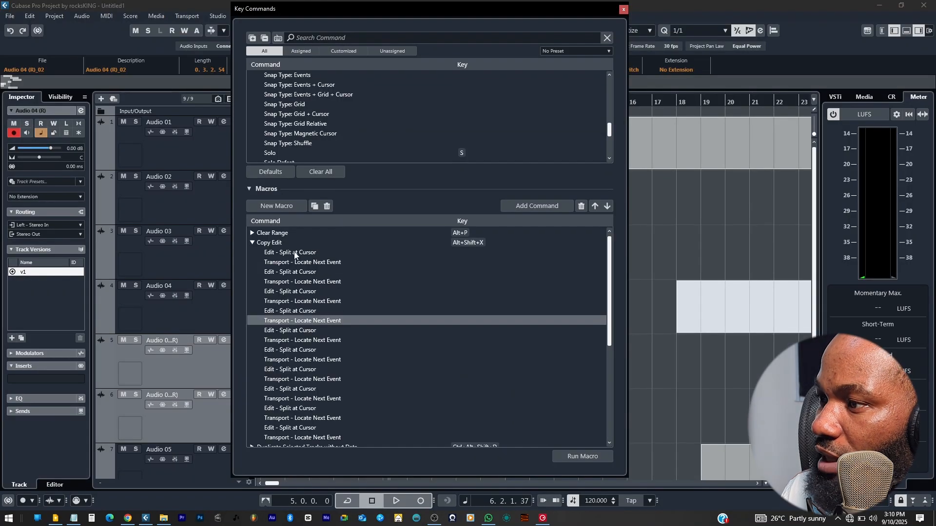
{"action": "scroll", "coordinate": [295, 346], "scroll_direction": "down", "scroll_amount": 5}
{"action": "scroll", "coordinate": [325, 329], "scroll_direction": "up", "scroll_amount": 5}
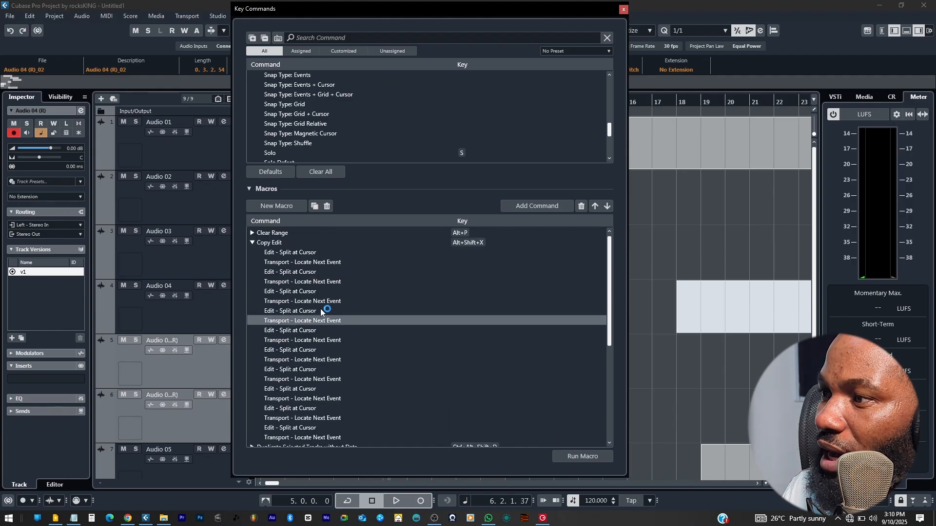
{"action": "left_click", "coordinate": [253, 243]}
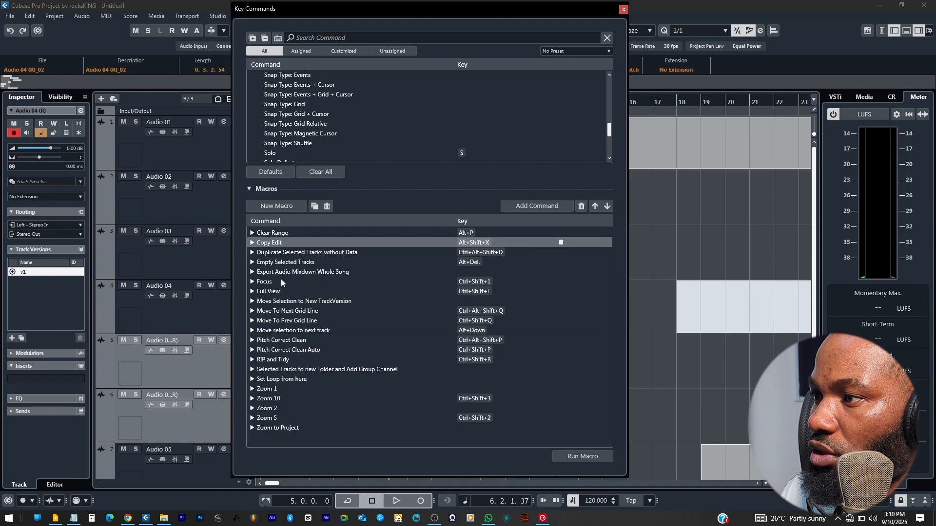
- Create a new macro and name it Copy Edit Temp
{"action": "left_click", "coordinate": [272, 205]}
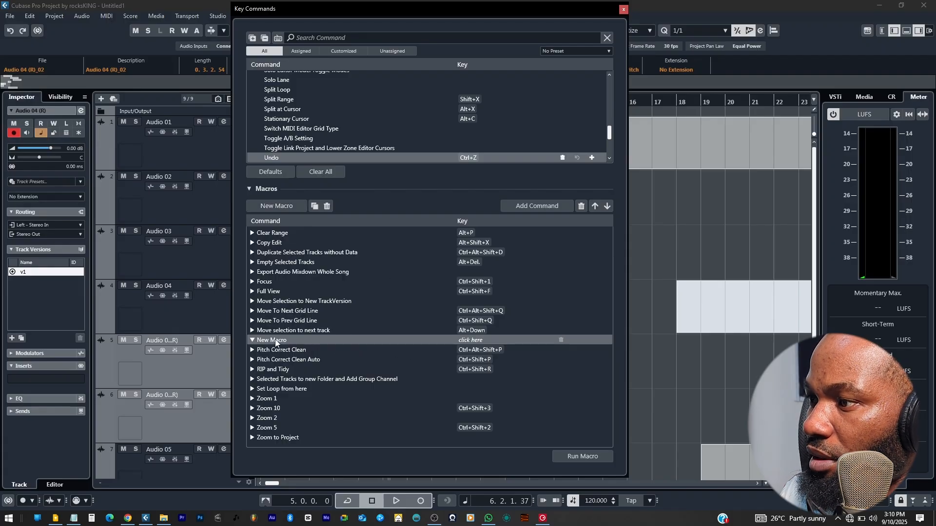
{"action": "double_click", "coordinate": [277, 340]}
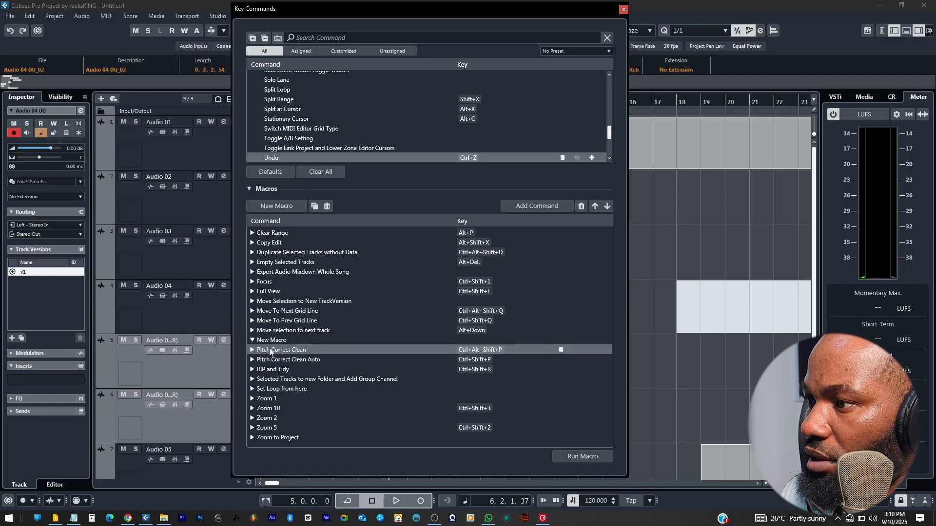
{"action": "key", "text": "Return"}
{"action": "double_click", "coordinate": [269, 341]}
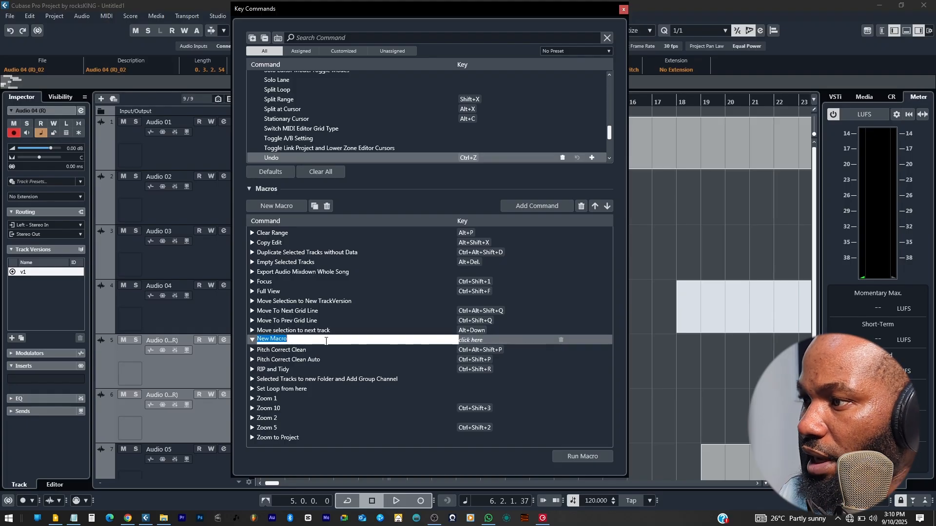
{"action": "type", "text": "Copy Edit Temp"}
{"action": "key", "text": "Return"}
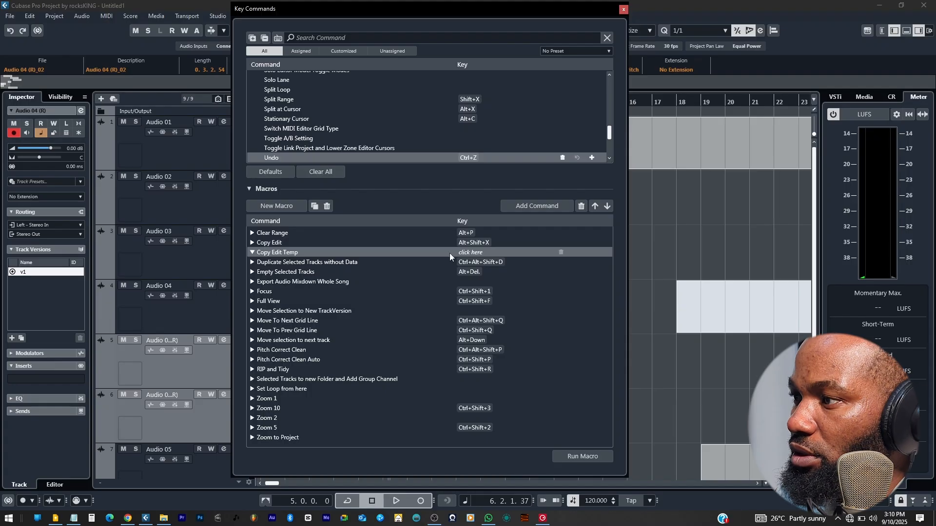
- Reassign the Alt+Shift+X key command from Copy Edit to Copy Edit Temp, and review Copy Edit's command sequence
{"action": "left_click", "coordinate": [477, 251]}
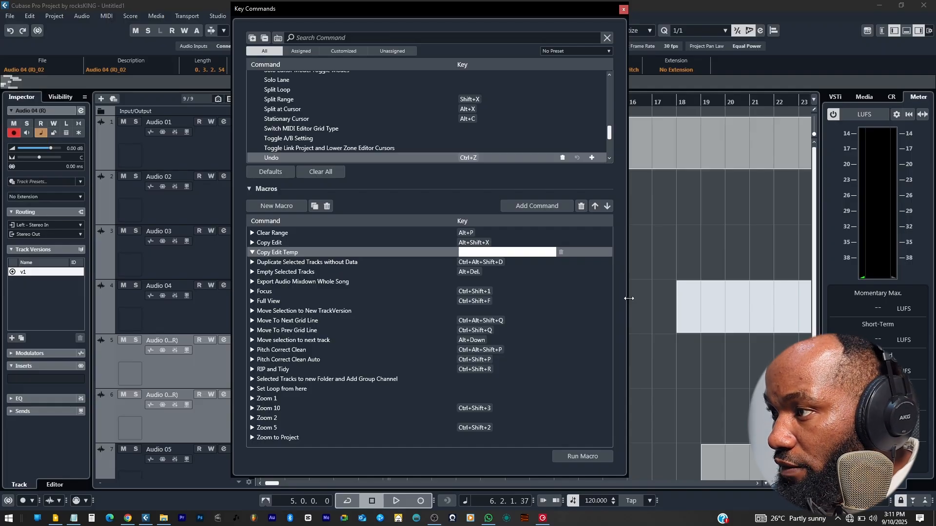
{"action": "key", "text": "alt+shift+x"}
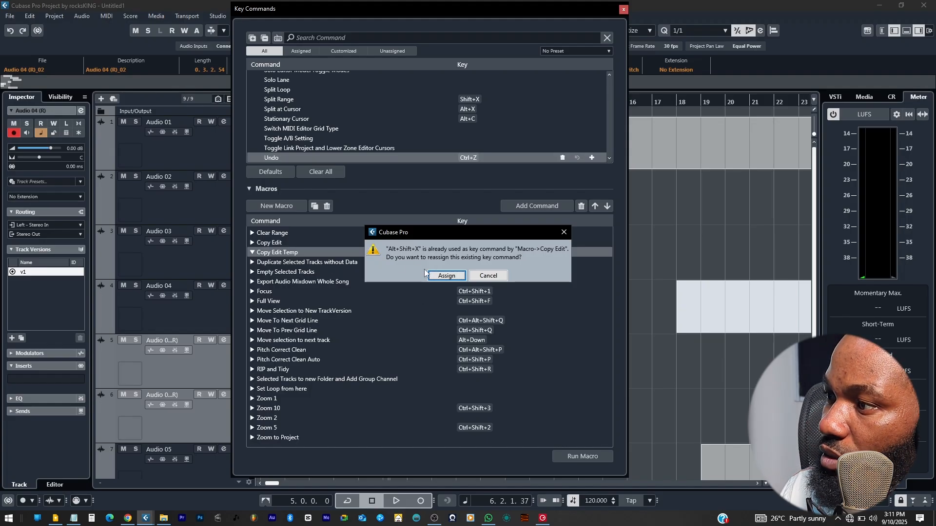
{"action": "left_click", "coordinate": [446, 277]}
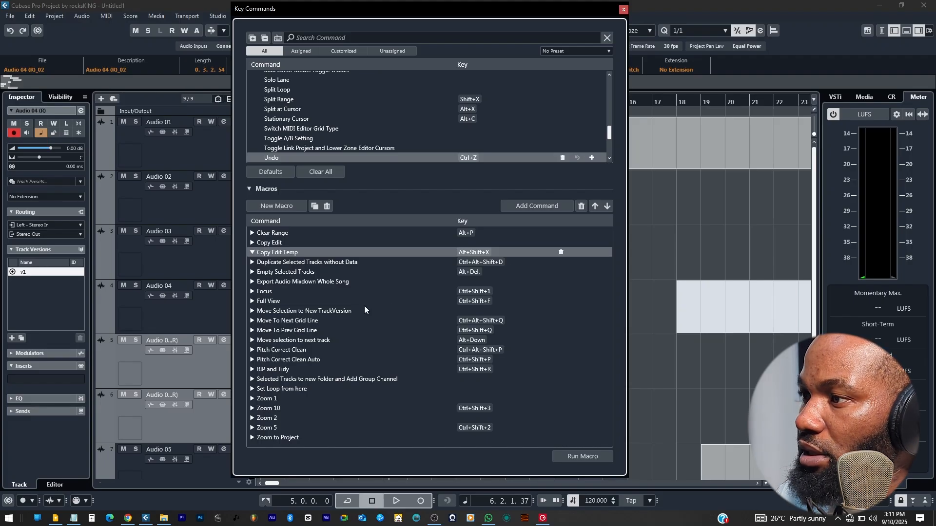
{"action": "left_click", "coordinate": [252, 243]}
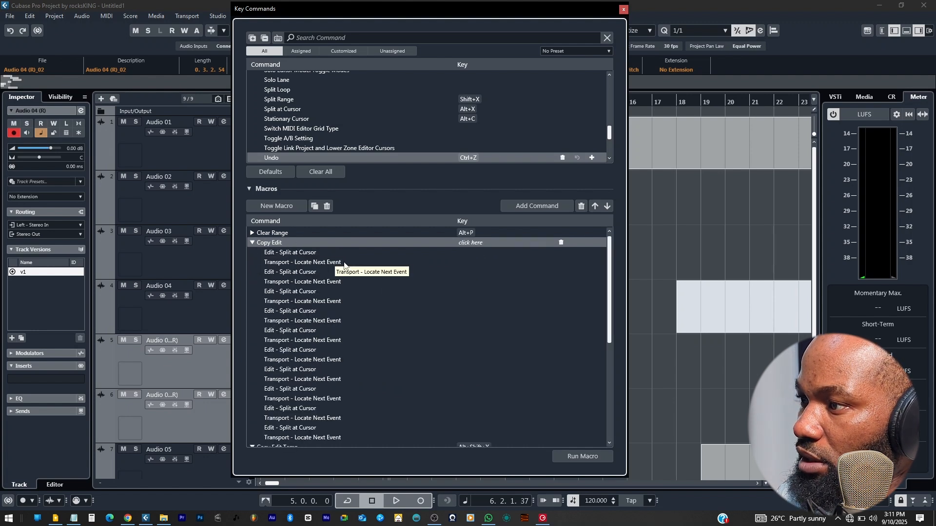
{"action": "left_click", "coordinate": [252, 242]}
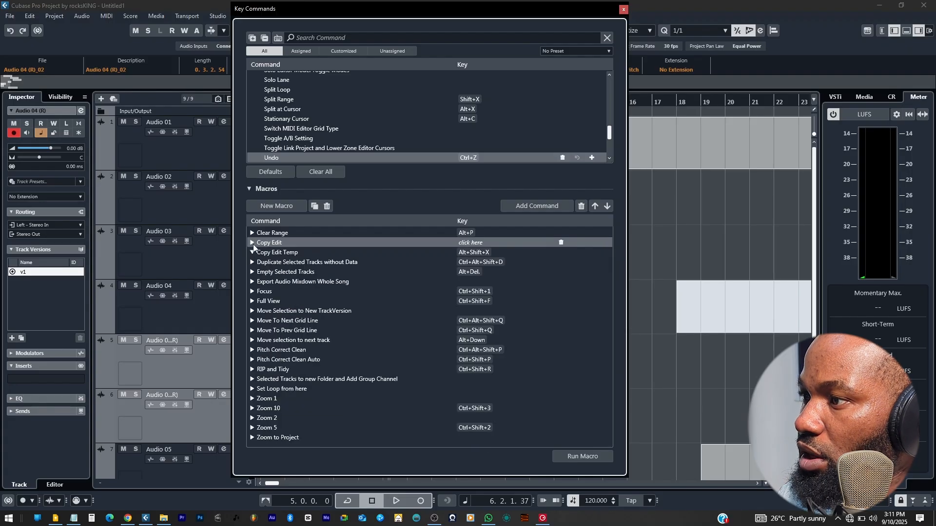
- Find Split at Cursor by its Alt+X key command and add it five times to the Copy Edit Temp macro
{"action": "left_click", "coordinate": [288, 253]}
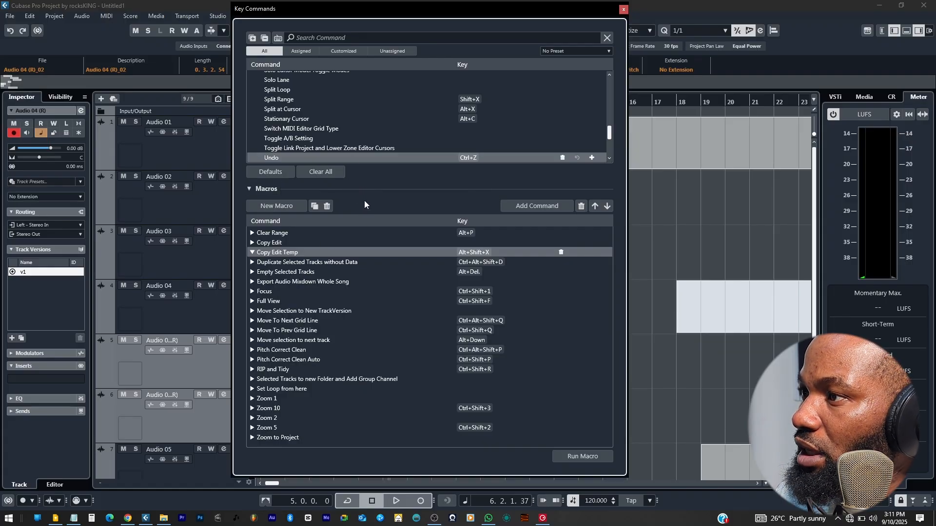
{"action": "left_click_drag", "start_coordinate": [364, 196], "coordinate": [351, 266]}
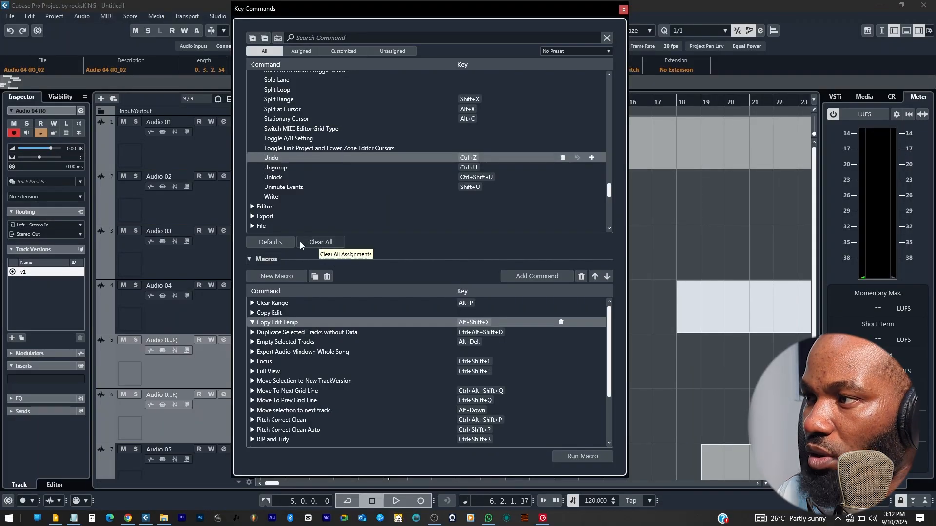
{"action": "left_click", "coordinate": [279, 38]}
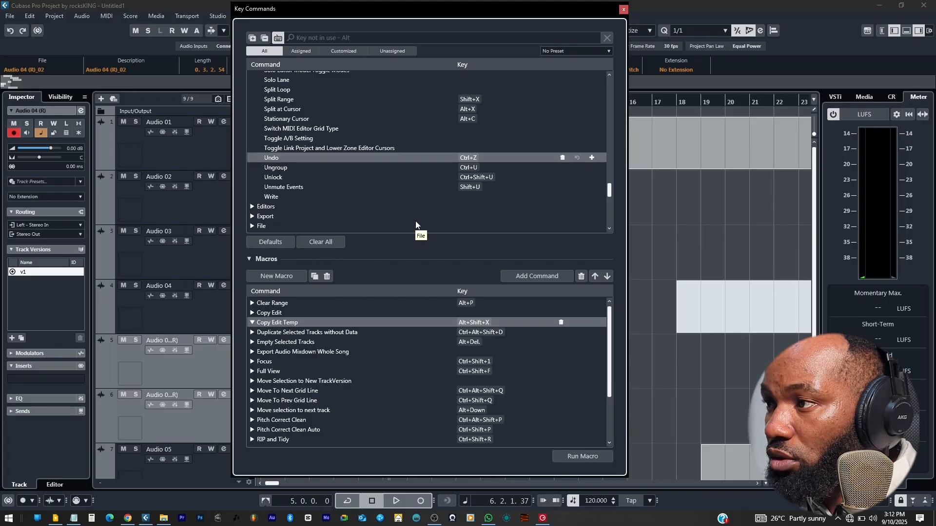
{"action": "key", "text": "alt+x"}
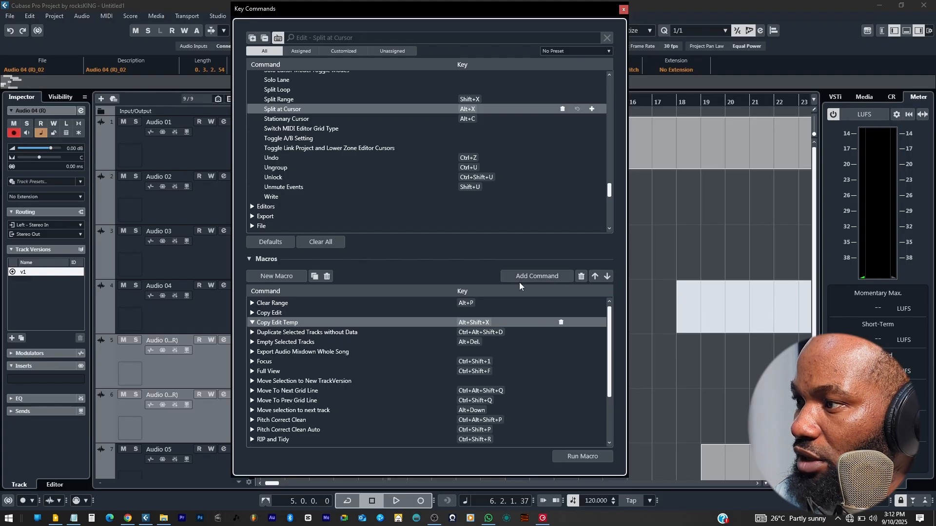
{"action": "left_click", "coordinate": [539, 277]}
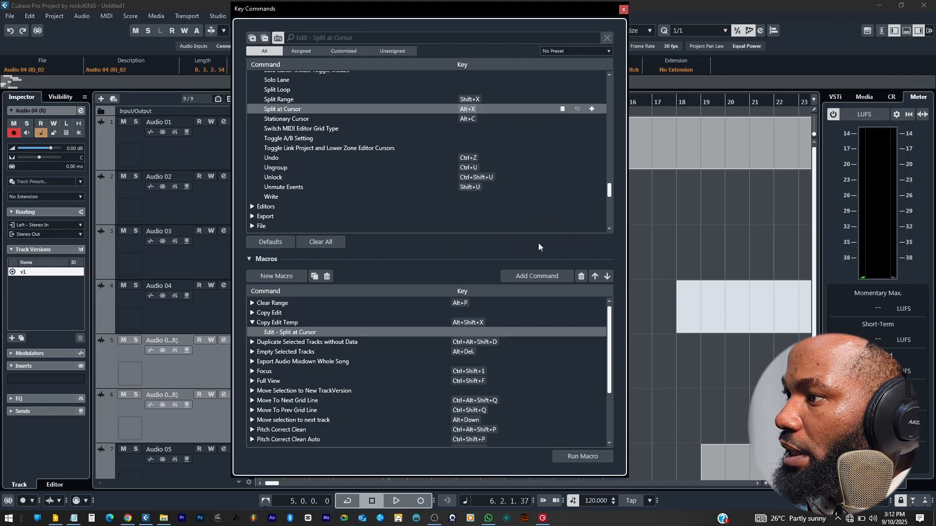
{"action": "left_click", "coordinate": [527, 277]}
{"action": "left_click", "coordinate": [527, 276]}
{"action": "left_click", "coordinate": [527, 276]}
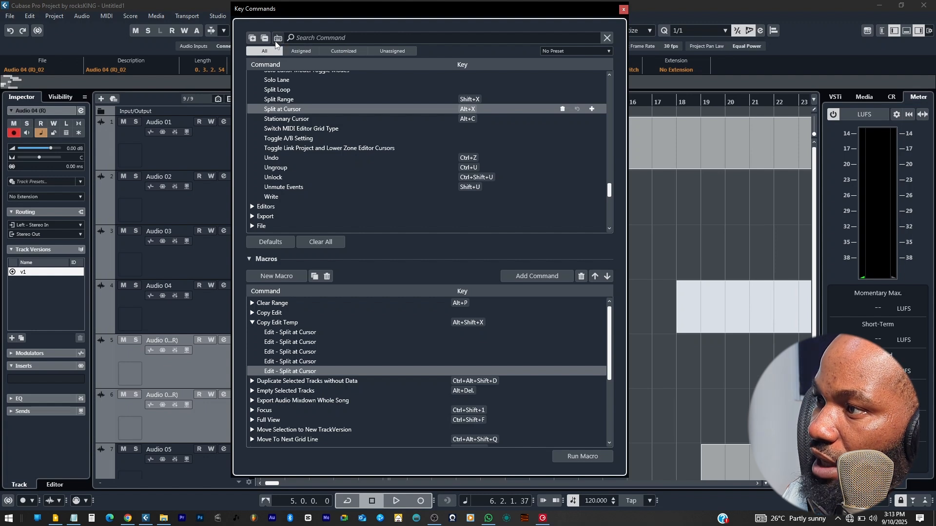
- Search the commands for "locate next" and insert Locate Next Event after the first Split at Cursor in Copy Edit Temp
{"action": "left_click", "coordinate": [335, 38]}
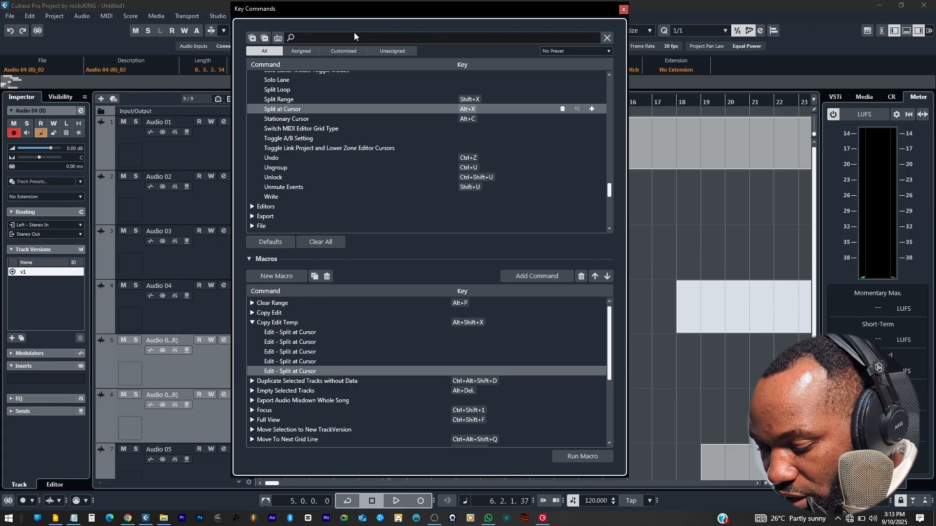
{"action": "type", "text": "locate next"}
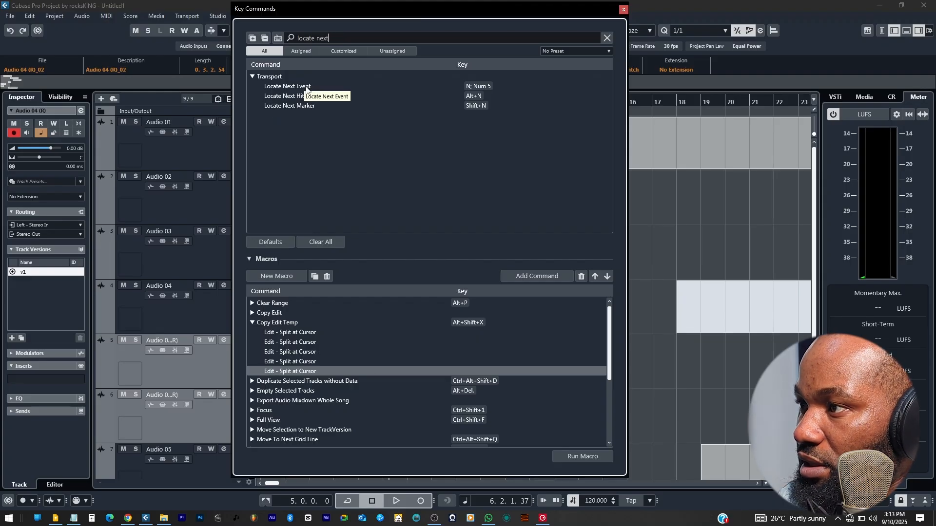
{"action": "left_click", "coordinate": [298, 86]}
{"action": "left_click", "coordinate": [284, 333]}
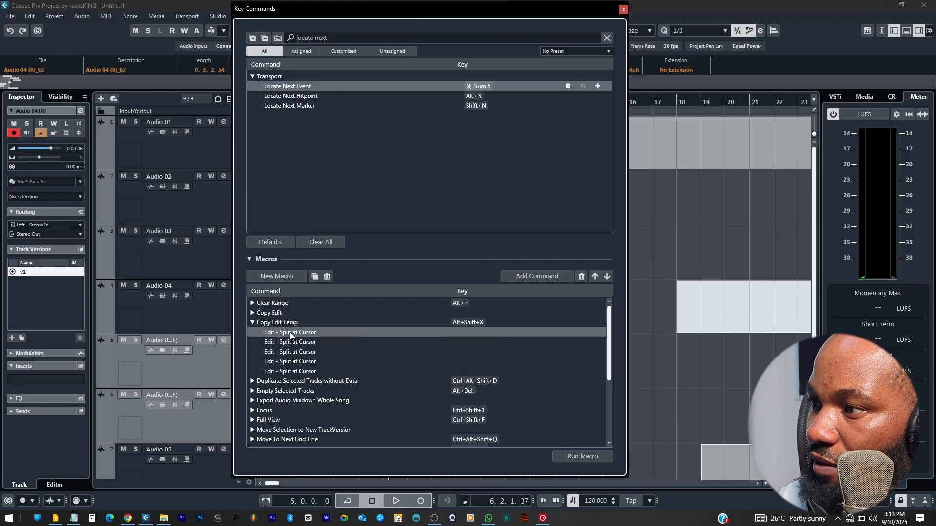
{"action": "left_click", "coordinate": [539, 277]}
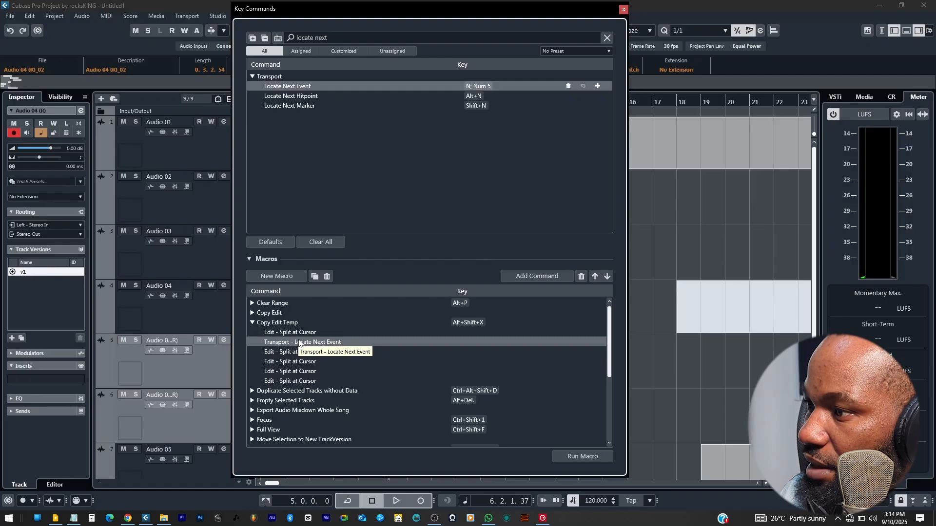
- Insert Locate Next Event after each of the remaining four Split at Cursor commands in Copy Edit Temp, and collapse the macro
{"action": "left_click", "coordinate": [288, 355]}
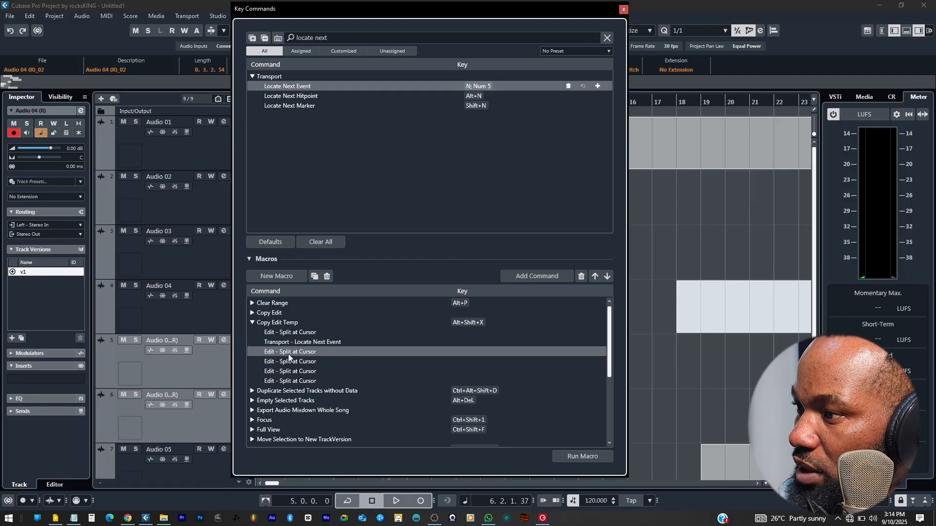
{"action": "left_click", "coordinate": [536, 277]}
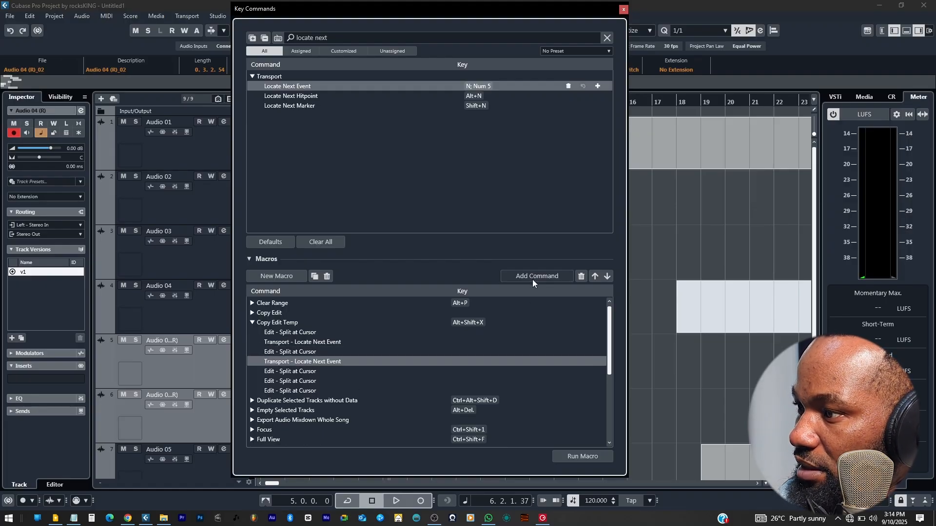
{"action": "left_click", "coordinate": [286, 373]}
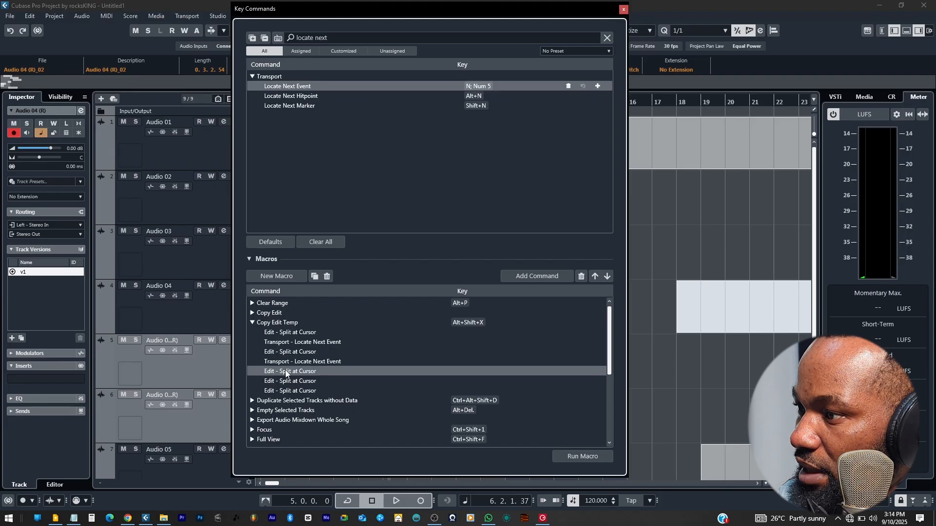
{"action": "left_click", "coordinate": [560, 276]}
{"action": "left_click", "coordinate": [300, 391]}
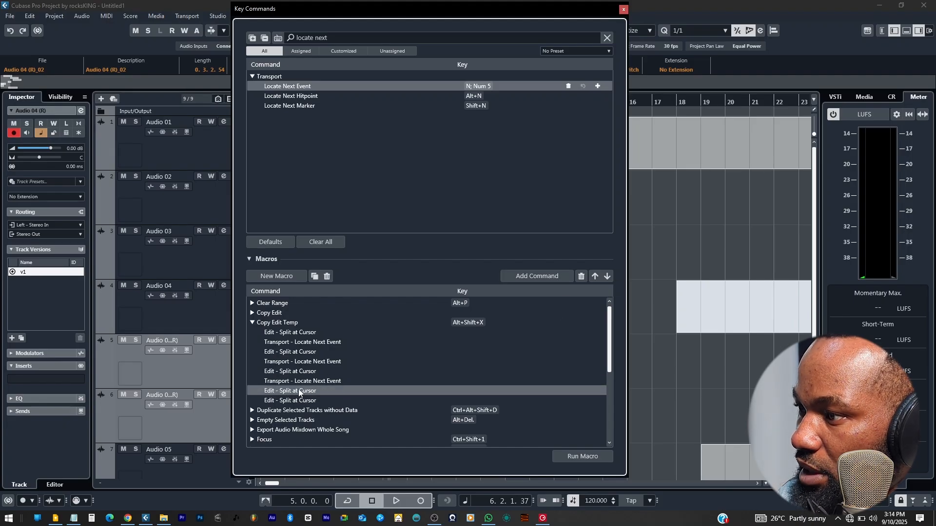
{"action": "left_click", "coordinate": [540, 279]}
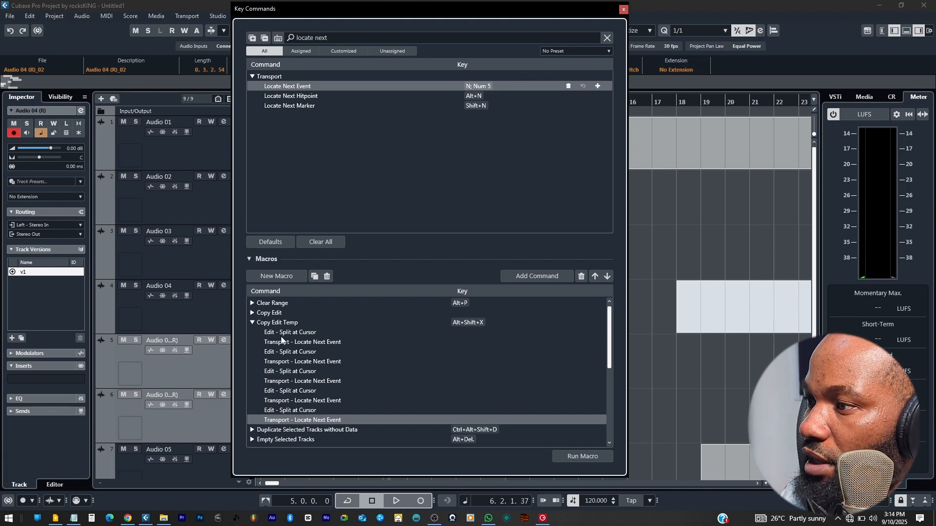
{"action": "left_click", "coordinate": [260, 324]}
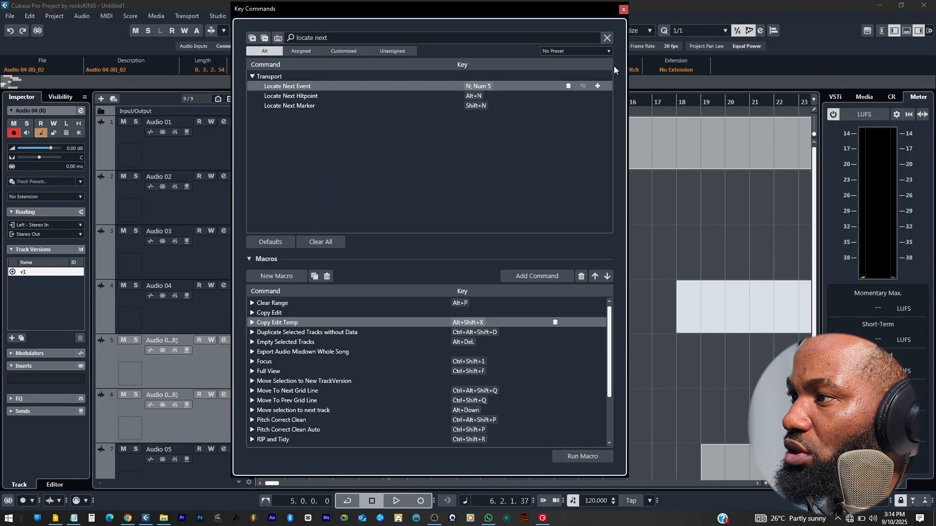
- Save the current key commands as a preset named Keys Temp
{"action": "left_click", "coordinate": [570, 52]}
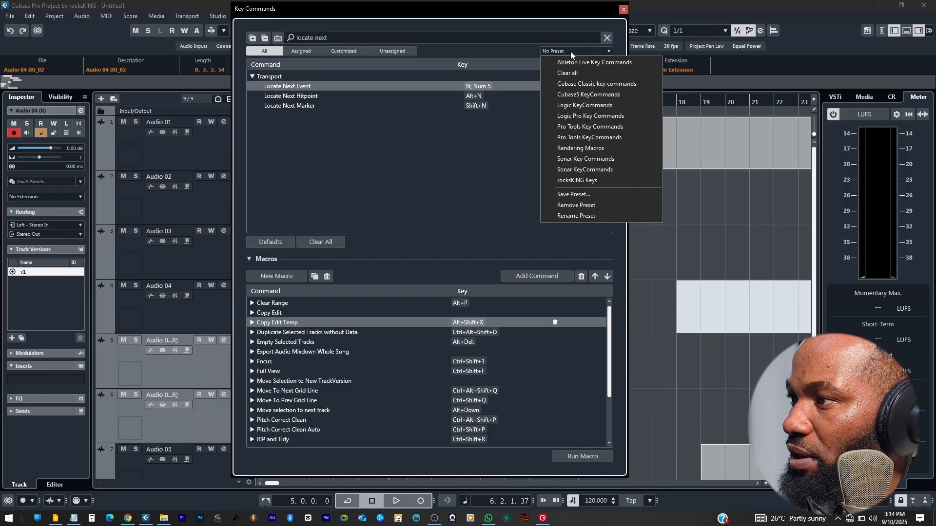
{"action": "left_click", "coordinate": [573, 195]}
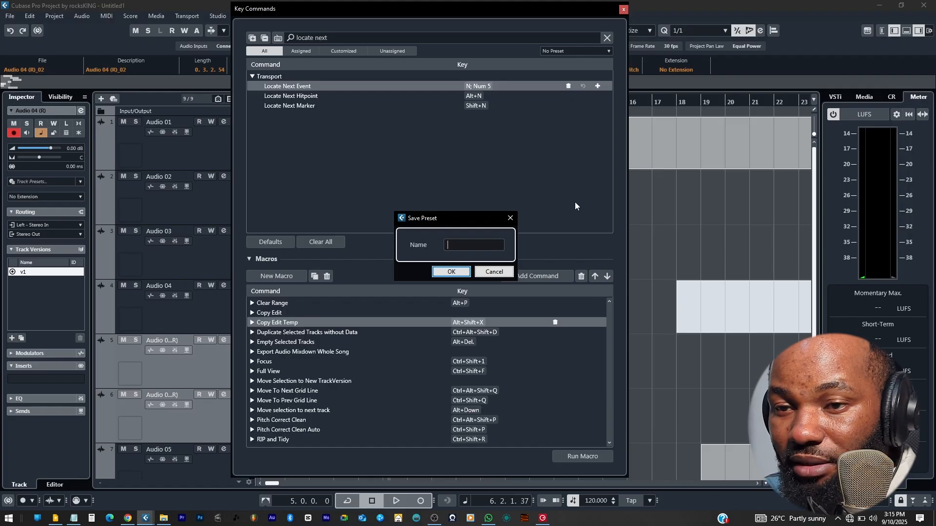
{"action": "type", "text": "Keys Temp"}
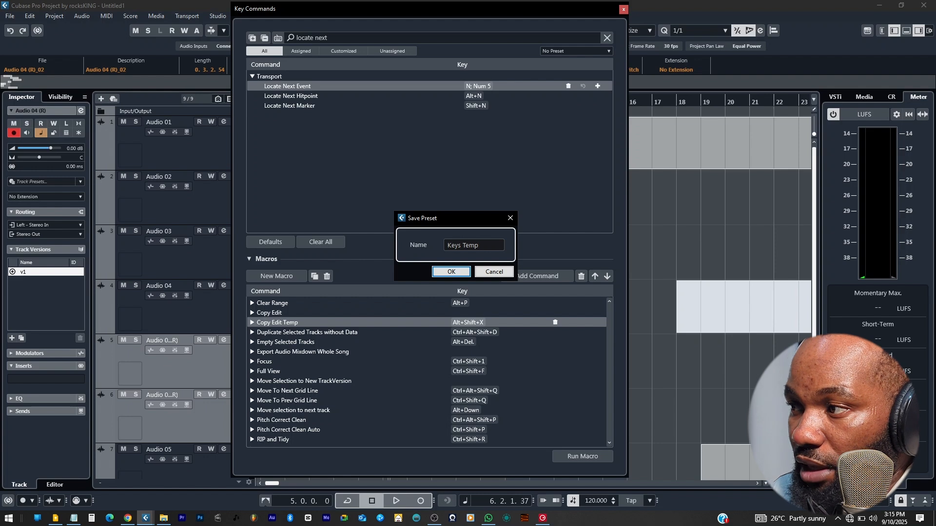
{"action": "left_click", "coordinate": [451, 272]}
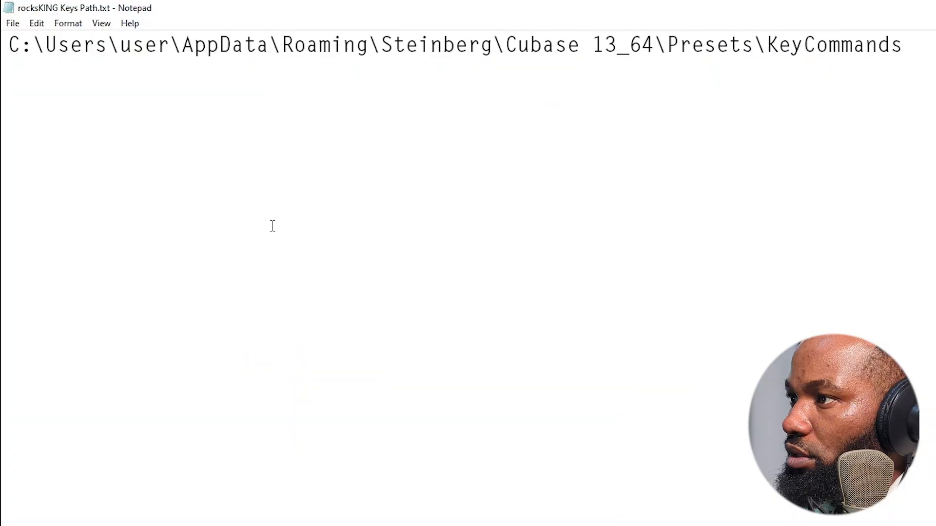
- Go over the parts of the KeyCommands folder path in the rocksKING Keys Path text file and copy the whole path
{"action": "left_click", "coordinate": [905, 46]}
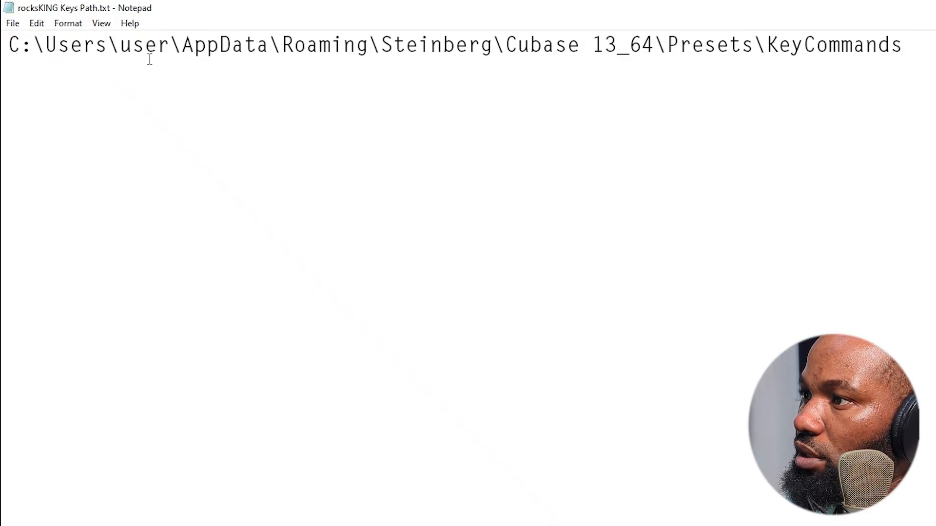
{"action": "left_click_drag", "start_coordinate": [121, 45], "coordinate": [170, 45]}
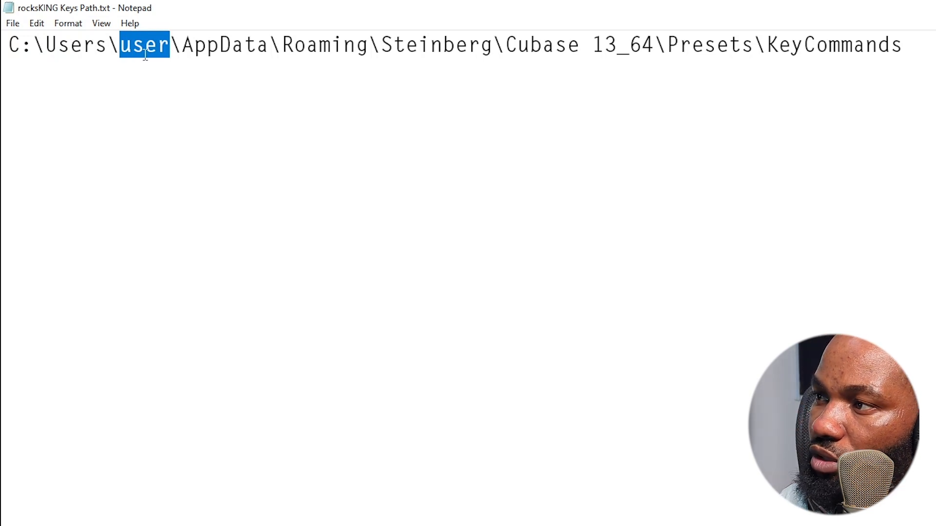
{"action": "left_click_drag", "start_coordinate": [182, 45], "coordinate": [418, 48]}
{"action": "left_click", "coordinate": [318, 44]}
{"action": "left_click_drag", "start_coordinate": [517, 49], "coordinate": [555, 51]}
{"action": "left_click_drag", "start_coordinate": [905, 49], "coordinate": [4, 51]}
{"action": "right_click", "coordinate": [174, 50]}
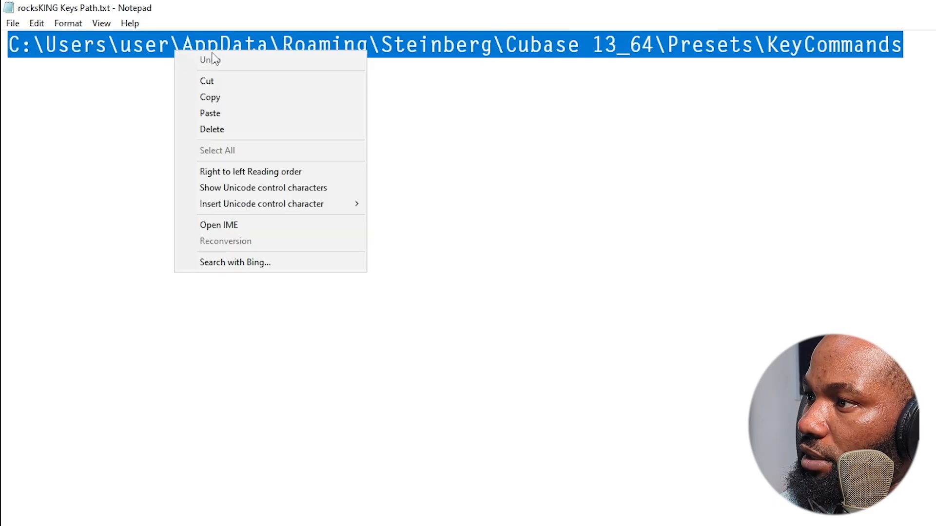
{"action": "left_click", "coordinate": [250, 98]}
{"action": "left_click", "coordinate": [417, 211]}
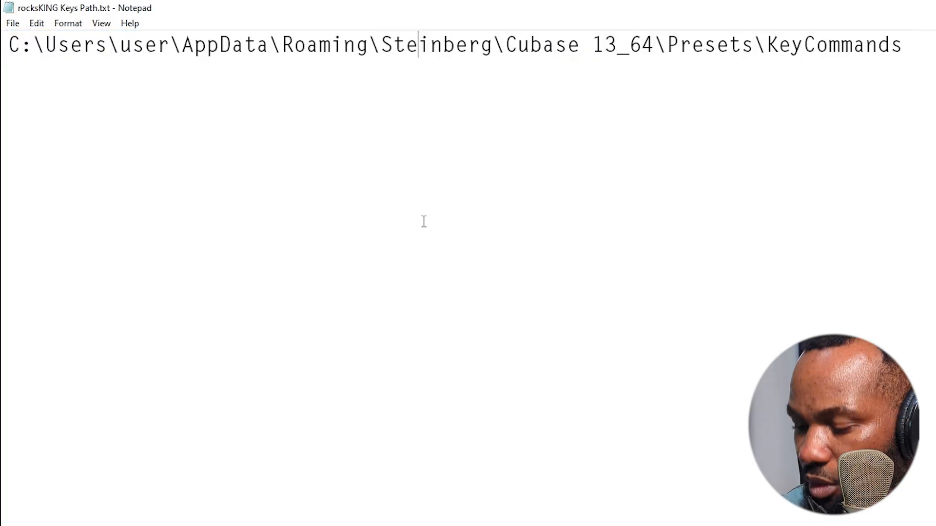
- Open a maximized File Explorer window and go to the Cubase 14_64 Presets\KeyCommands folder using the copied path
{"action": "key", "text": "super+e"}
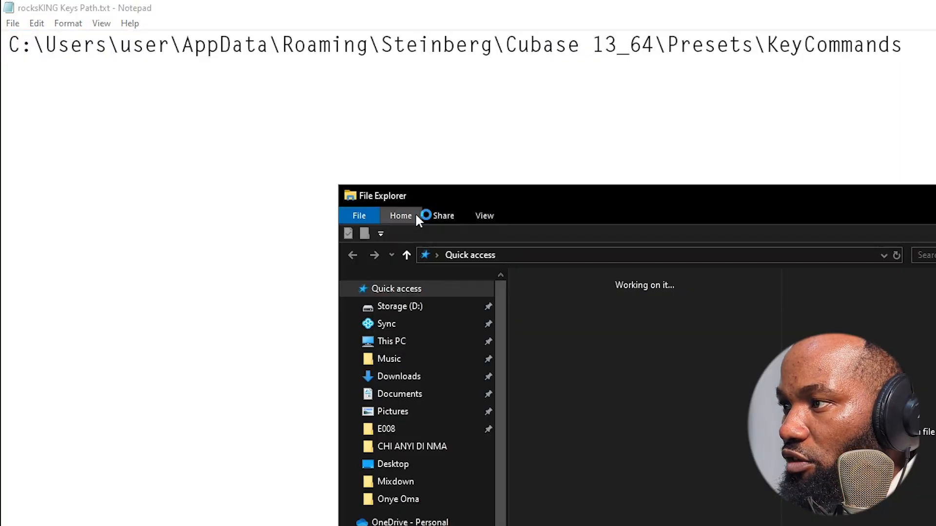
{"action": "key", "text": "alt+space"}
{"action": "key", "text": "x"}
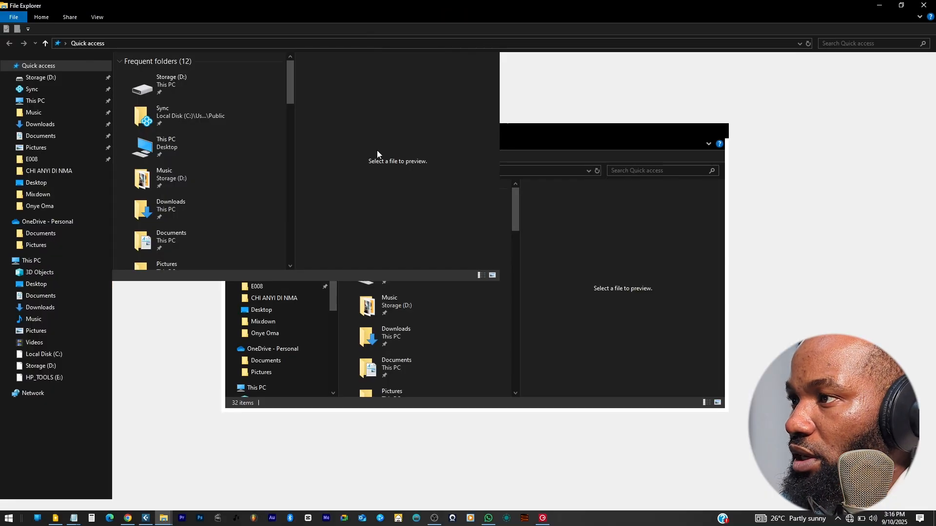
{"action": "left_click", "coordinate": [174, 44]}
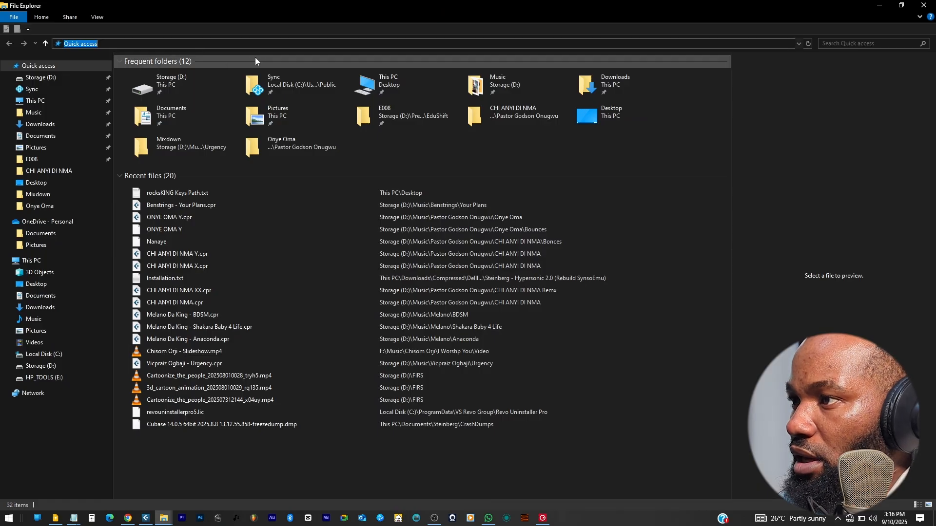
{"action": "key", "text": "ctrl+v"}
{"action": "key", "text": "Return"}
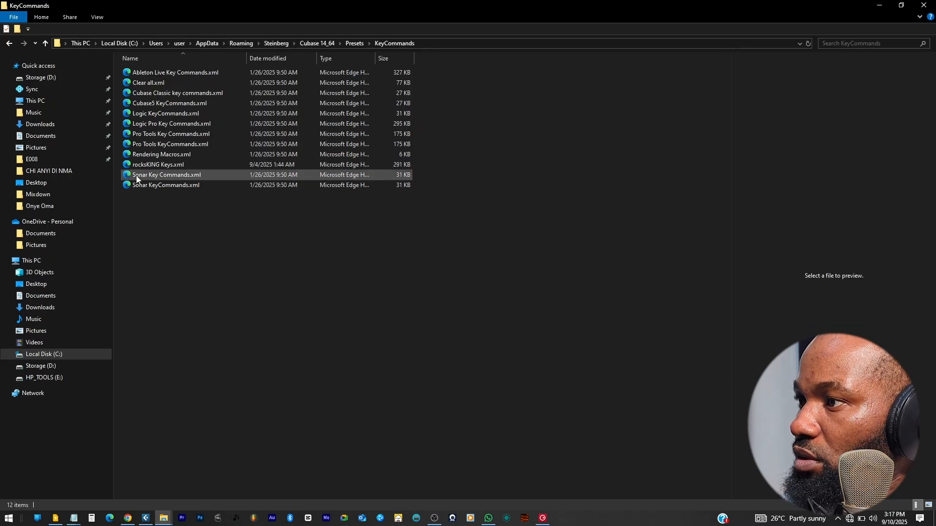
- Select rocksKING Keys.xml in the KeyCommands folder and look through the options for copying or sending the file
{"action": "left_click", "coordinate": [135, 164]}
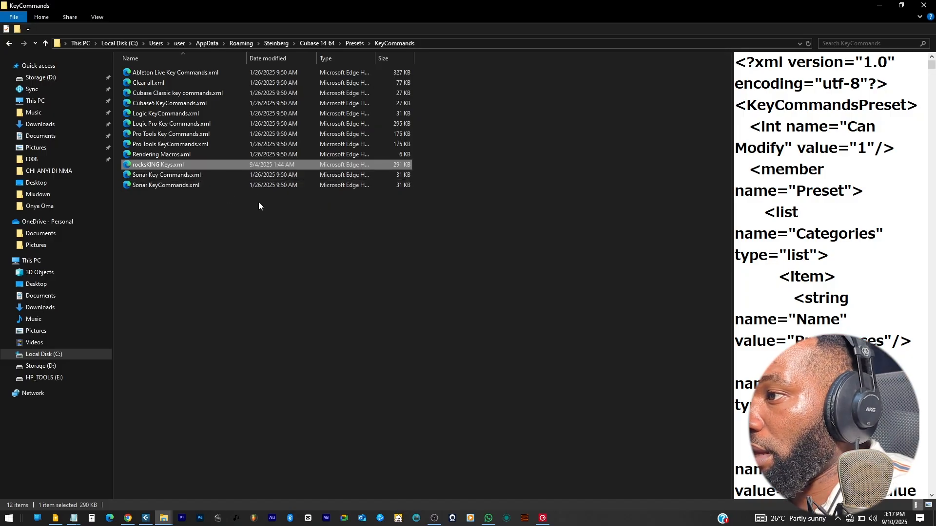
{"action": "double_click", "coordinate": [151, 165]}
{"action": "right_click", "coordinate": [151, 165]}
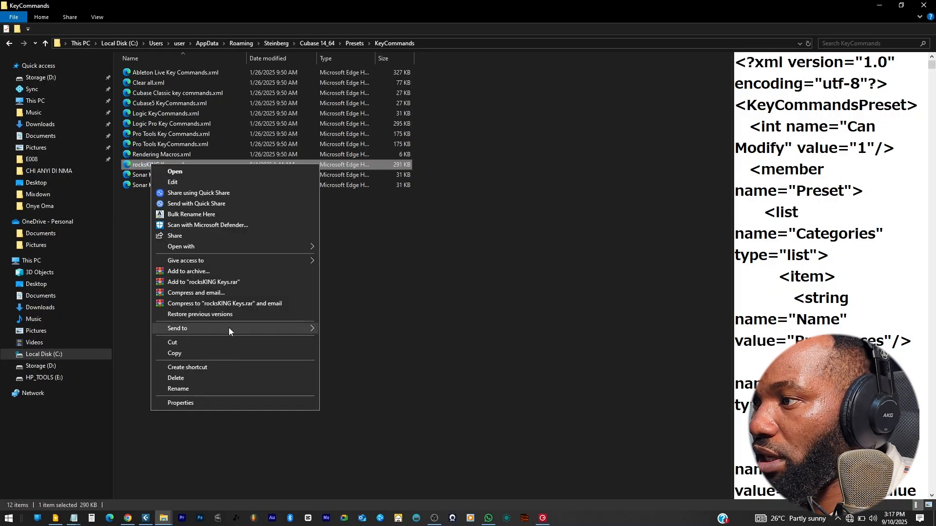
{"action": "mouse_move", "coordinate": [229, 328]}
{"action": "left_click", "coordinate": [616, 239]}
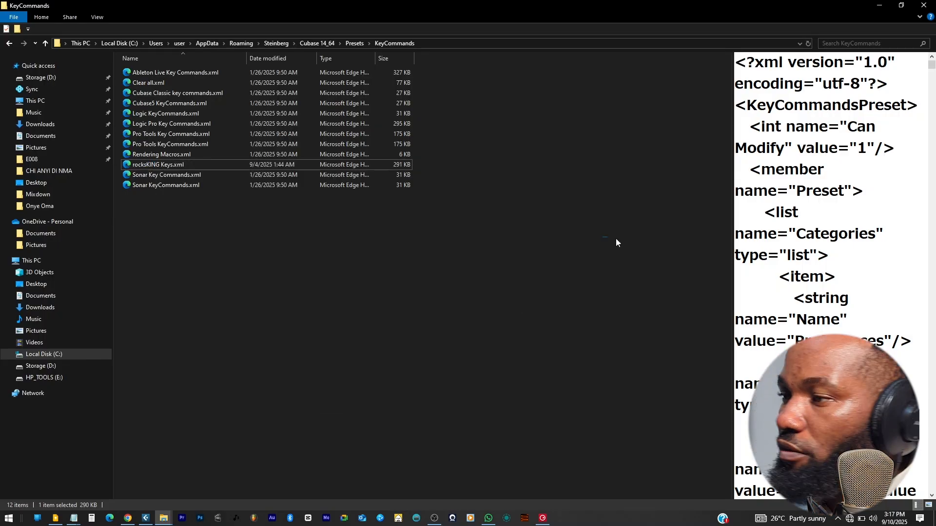